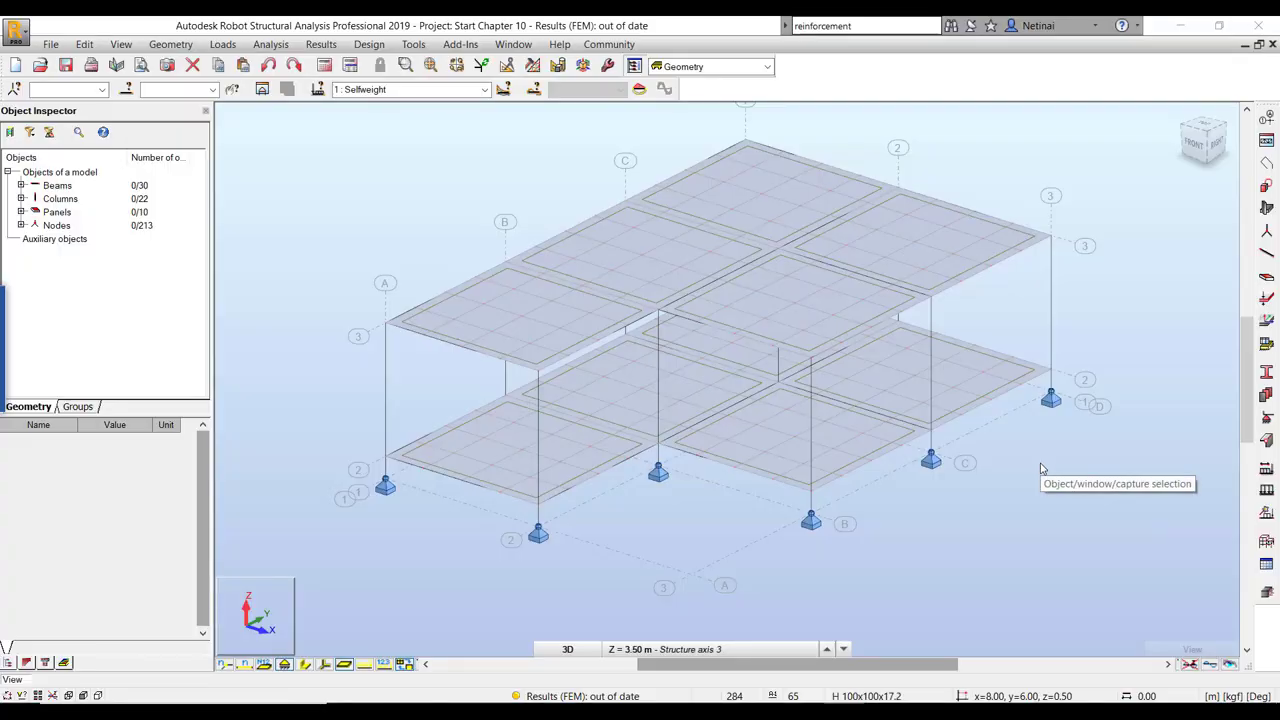
- Zoom and pan to recentre the slab structure in the view
{"action": "scroll", "coordinate": [688, 515], "scroll_direction": "up", "scroll_amount": 1}
{"action": "scroll", "coordinate": [686, 499], "scroll_direction": "up", "scroll_amount": 1}
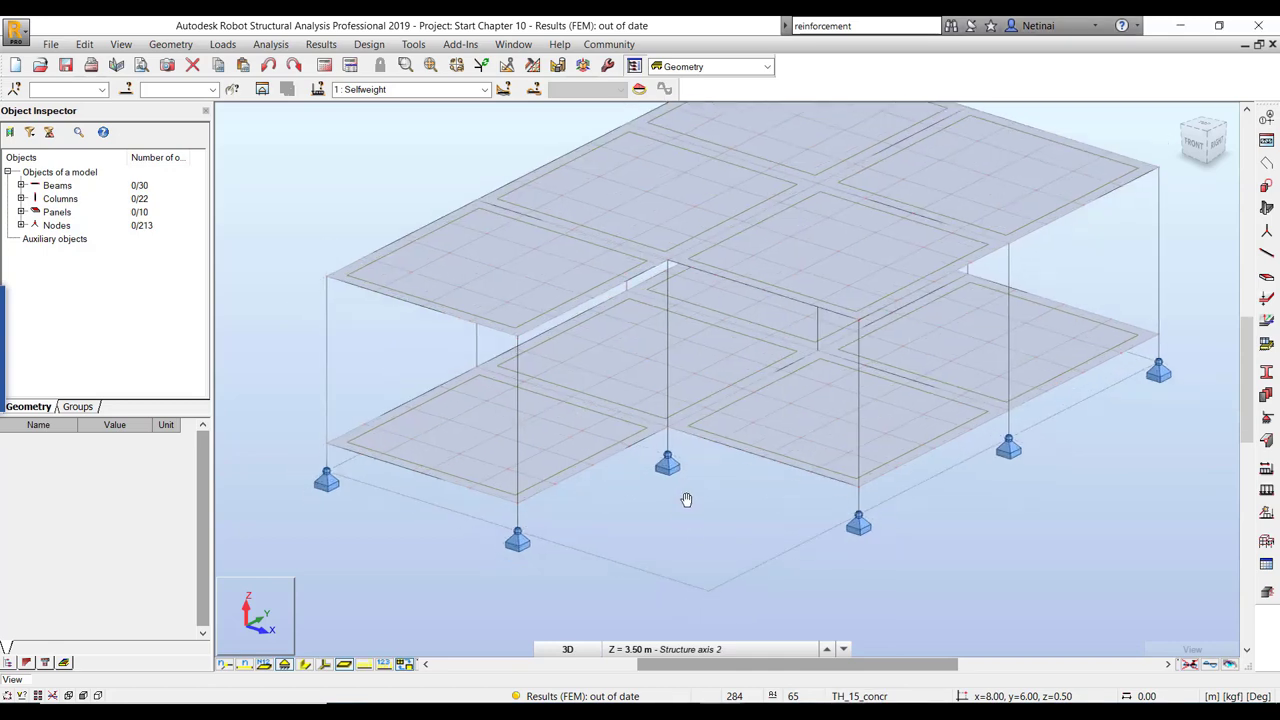
{"action": "scroll", "coordinate": [686, 499], "scroll_direction": "down", "scroll_amount": 2}
{"action": "scroll", "coordinate": [691, 486], "scroll_direction": "down", "scroll_amount": 1}
{"action": "scroll", "coordinate": [686, 486], "scroll_direction": "down", "scroll_amount": 1}
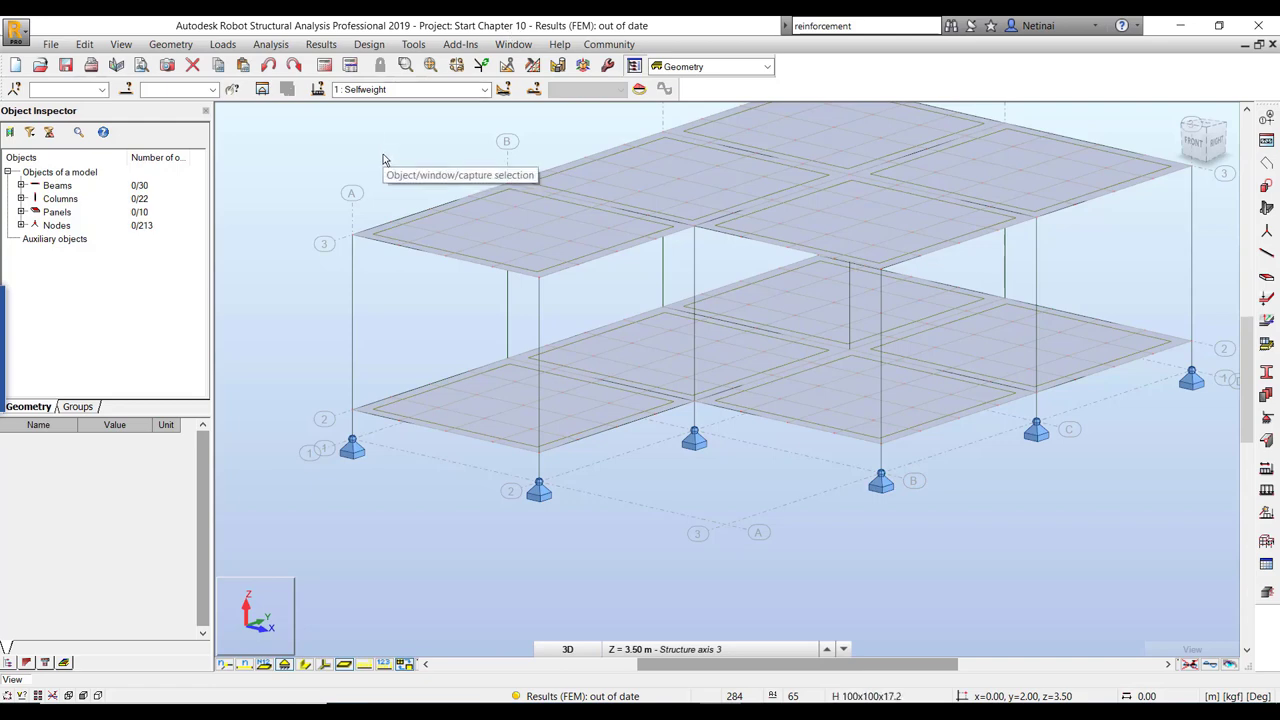
{"action": "middle_click_drag", "start_coordinate": [399, 156], "coordinate": [445, 188]}
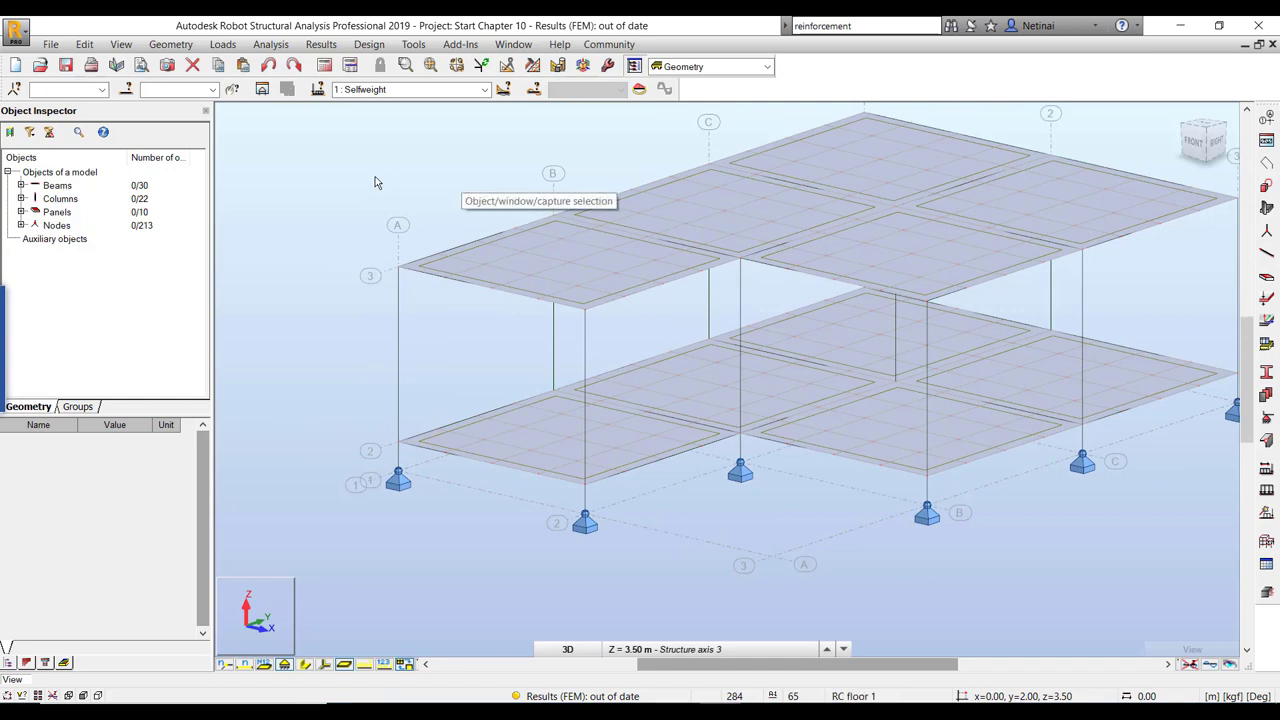
{"action": "middle_click_drag", "start_coordinate": [379, 211], "coordinate": [480, 193]}
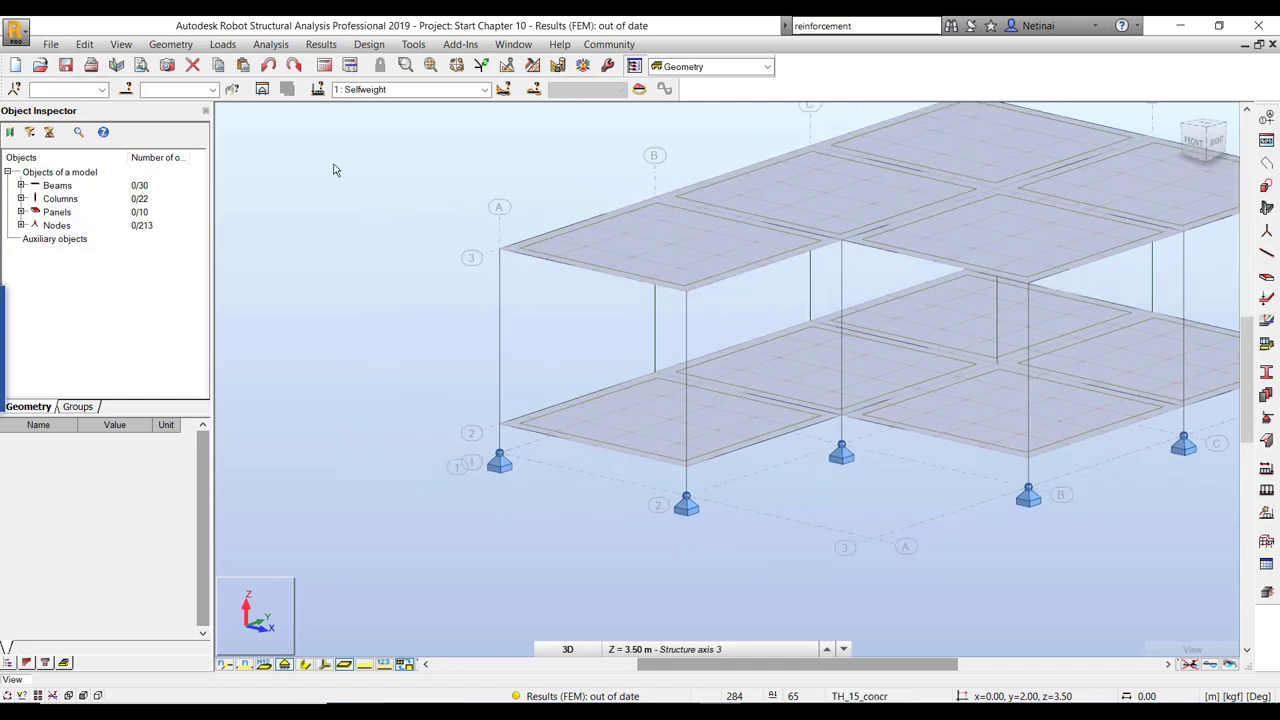
- Colour panels by thickness with a legend showing every slab as TH_30_concr, then zoom out
{"action": "right_click", "coordinate": [345, 179]}
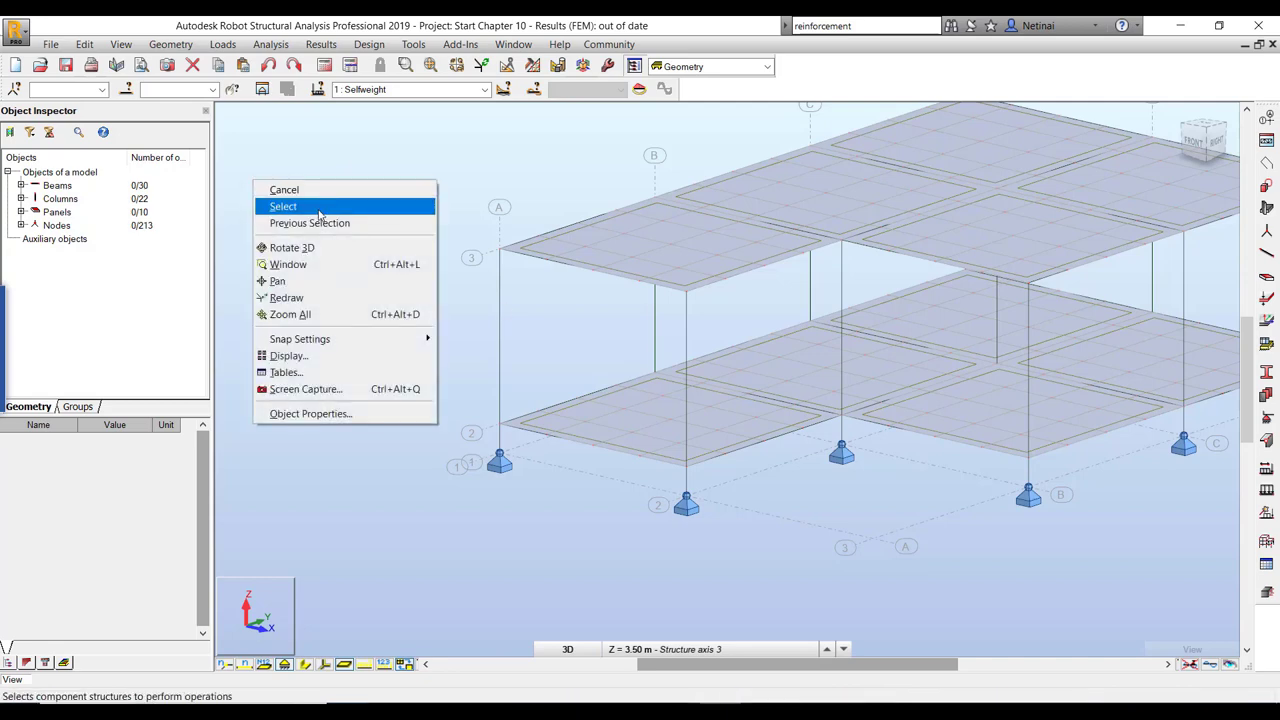
{"action": "left_click", "coordinate": [298, 355]}
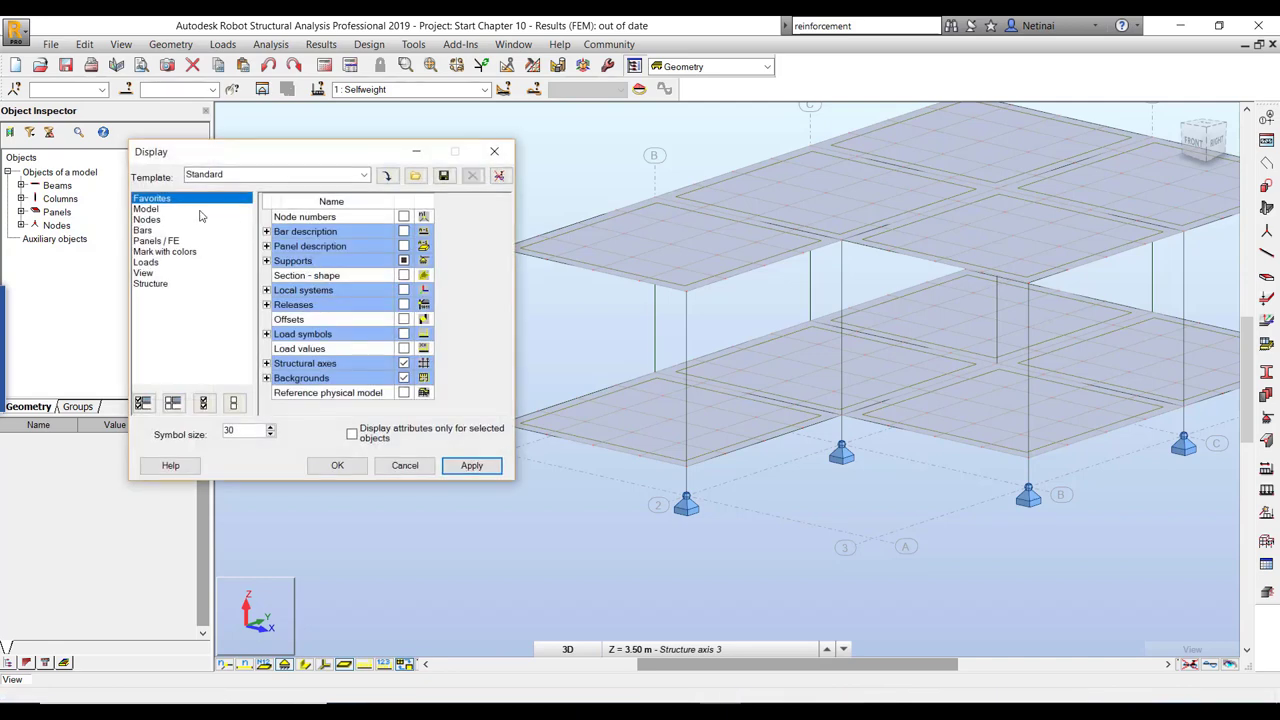
{"action": "left_click", "coordinate": [165, 251]}
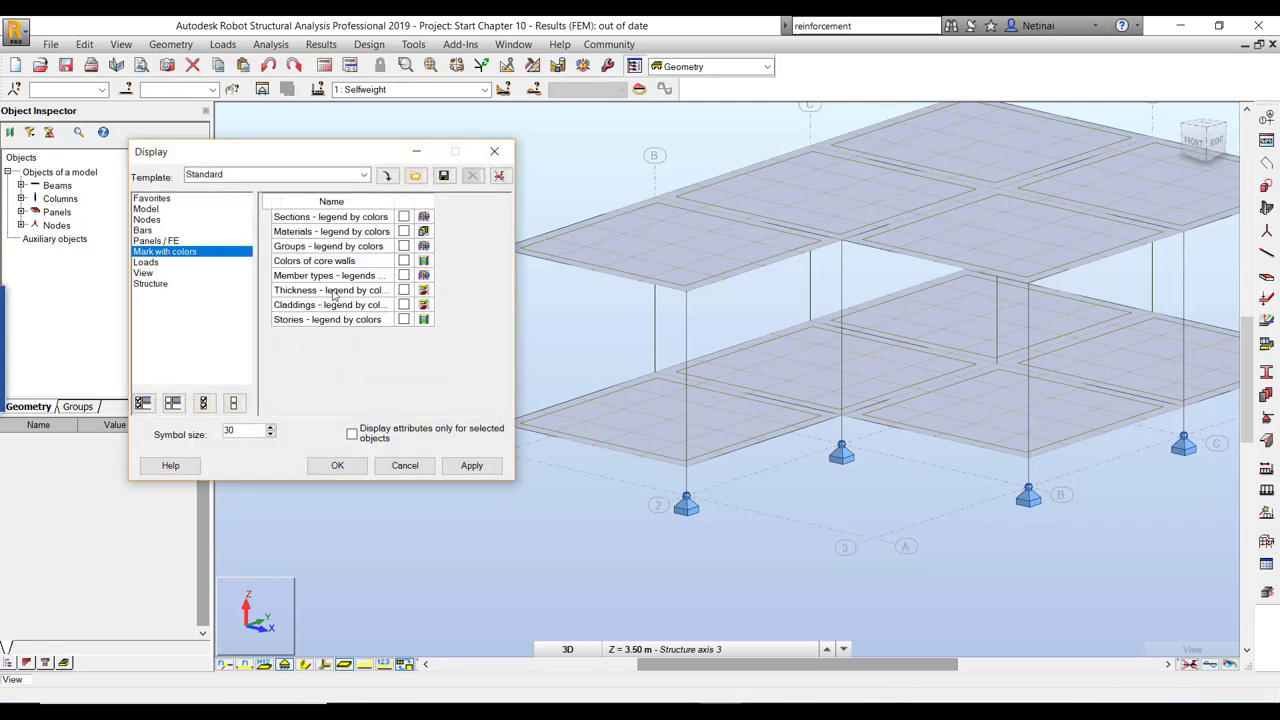
{"action": "left_click", "coordinate": [403, 290]}
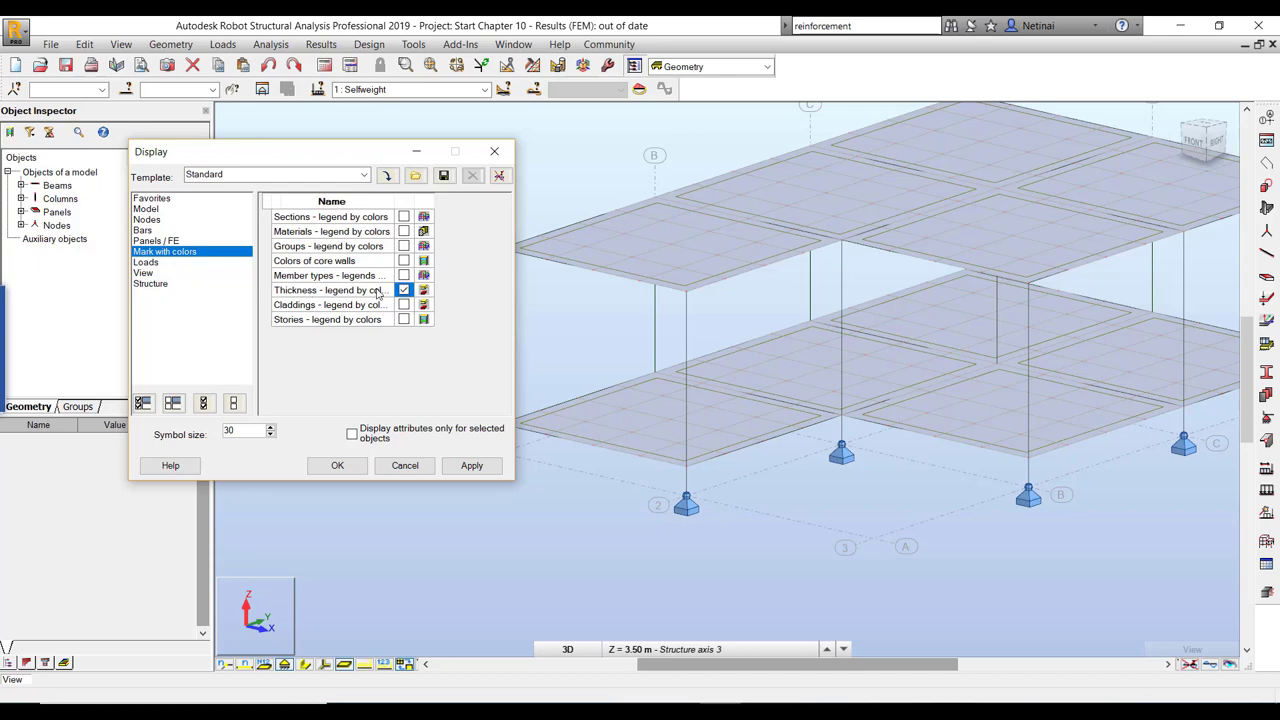
{"action": "left_click", "coordinate": [337, 465]}
{"action": "scroll", "coordinate": [909, 532], "scroll_direction": "down", "scroll_amount": 2}
{"action": "scroll", "coordinate": [777, 520], "scroll_direction": "down", "scroll_amount": 1}
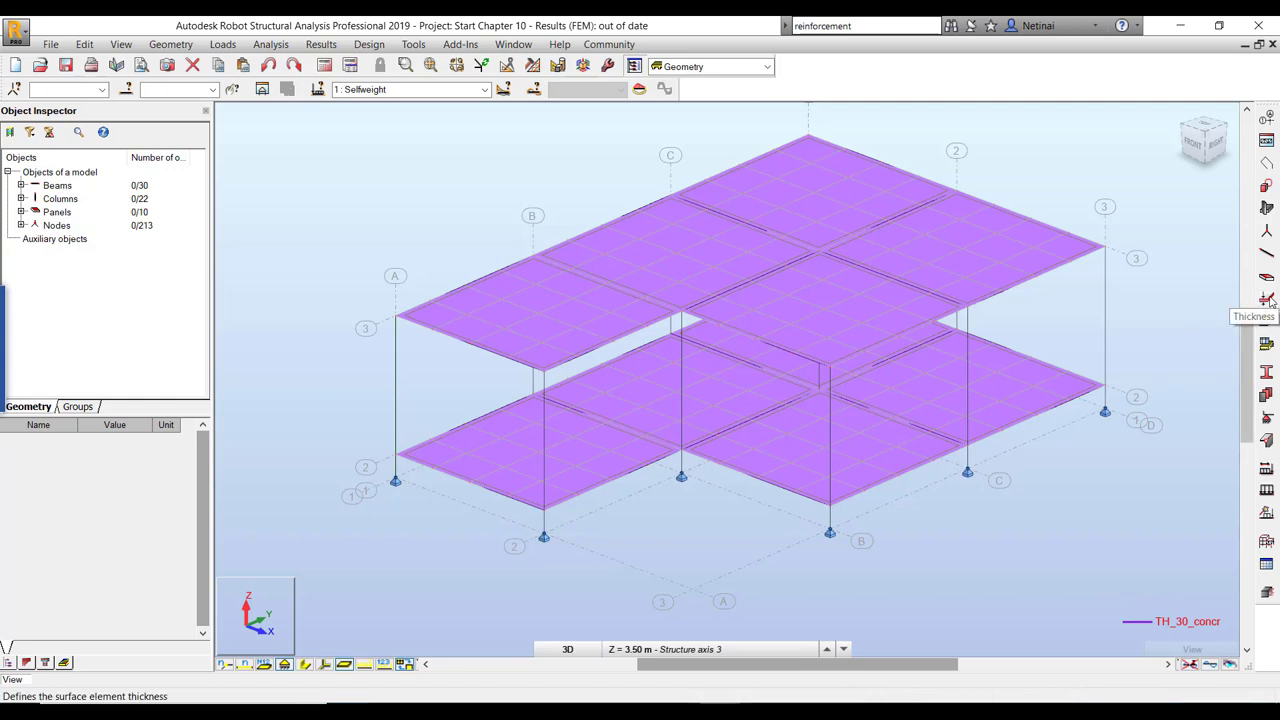
- Delete the existing TH_15_concr thickness type from the FE thickness list
{"action": "left_click", "coordinate": [1266, 299]}
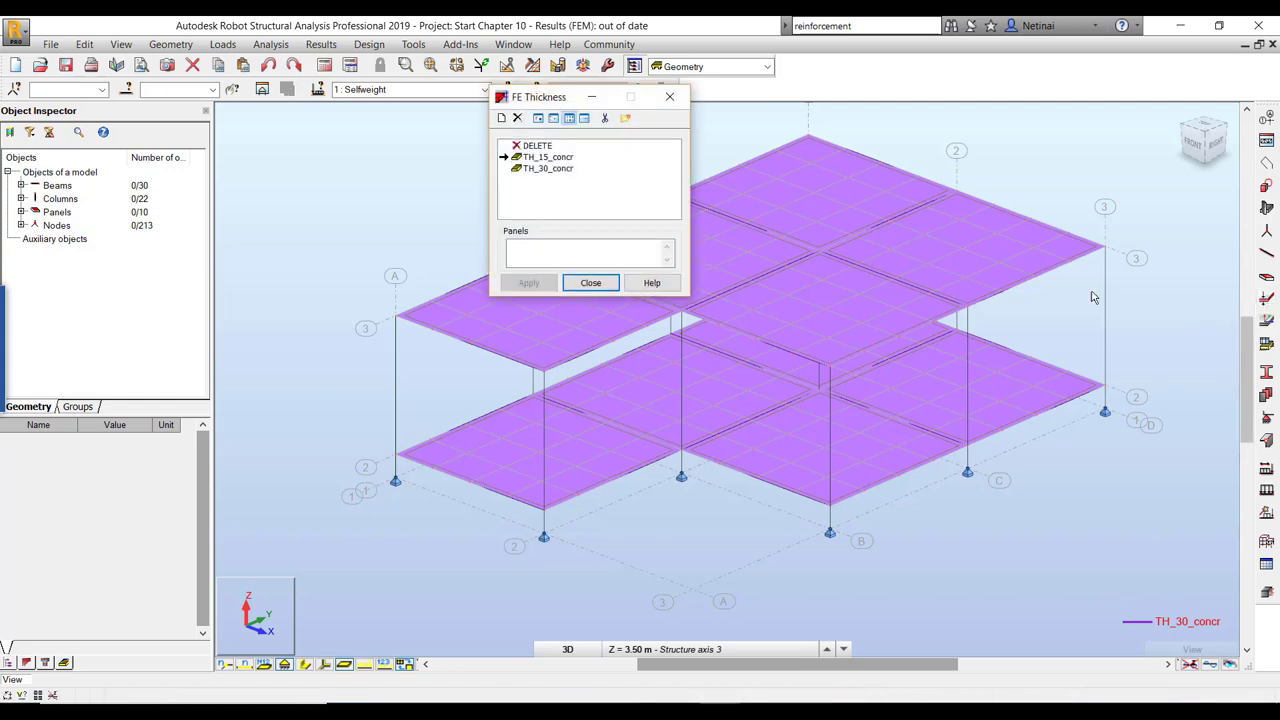
{"action": "left_click", "coordinate": [549, 158]}
{"action": "left_click", "coordinate": [517, 118]}
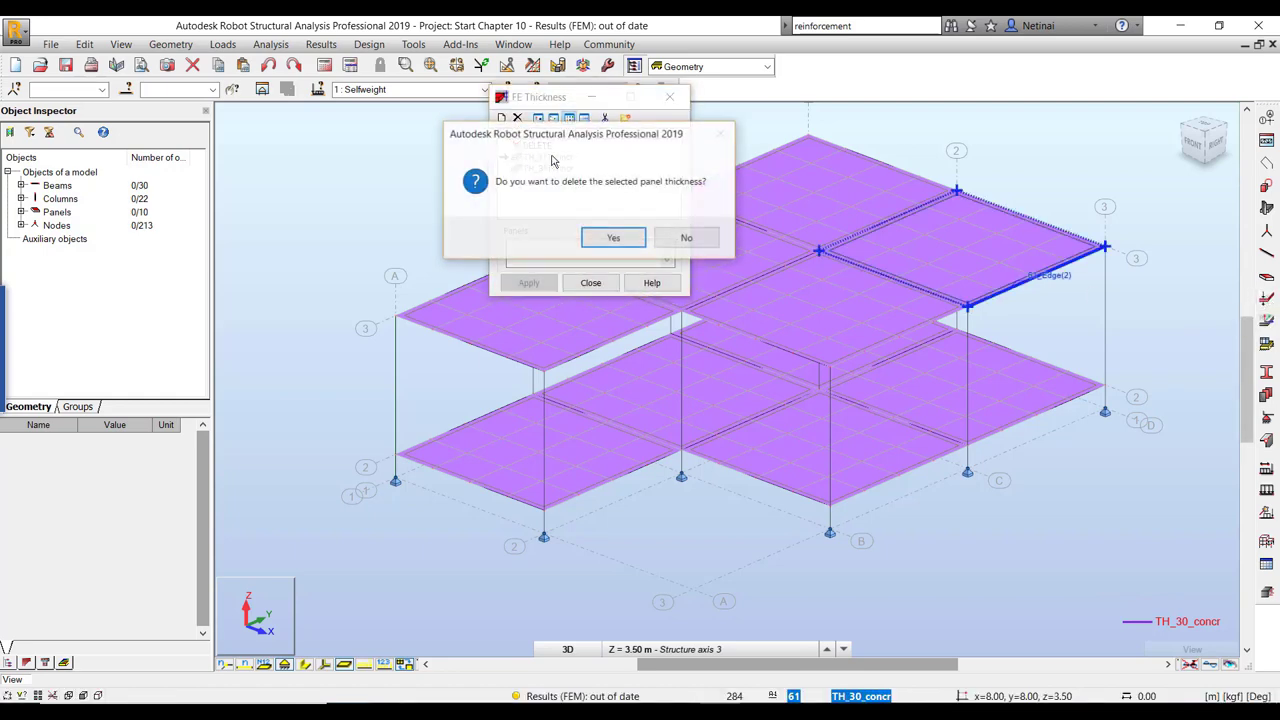
{"action": "left_click", "coordinate": [612, 237]}
- Create TH_15_concr, a constant 15 cm CONCR_240 ksc thickness based on TH_30_concr
{"action": "left_click", "coordinate": [546, 158]}
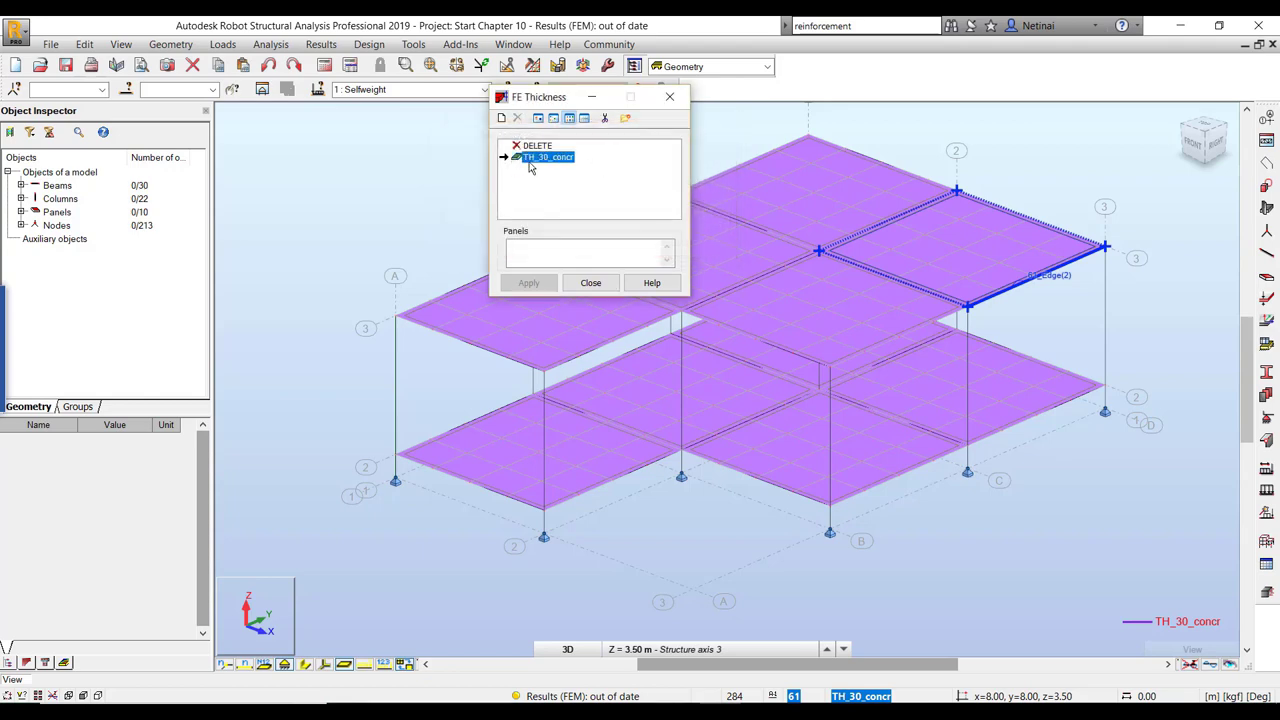
{"action": "double_click", "coordinate": [556, 158]}
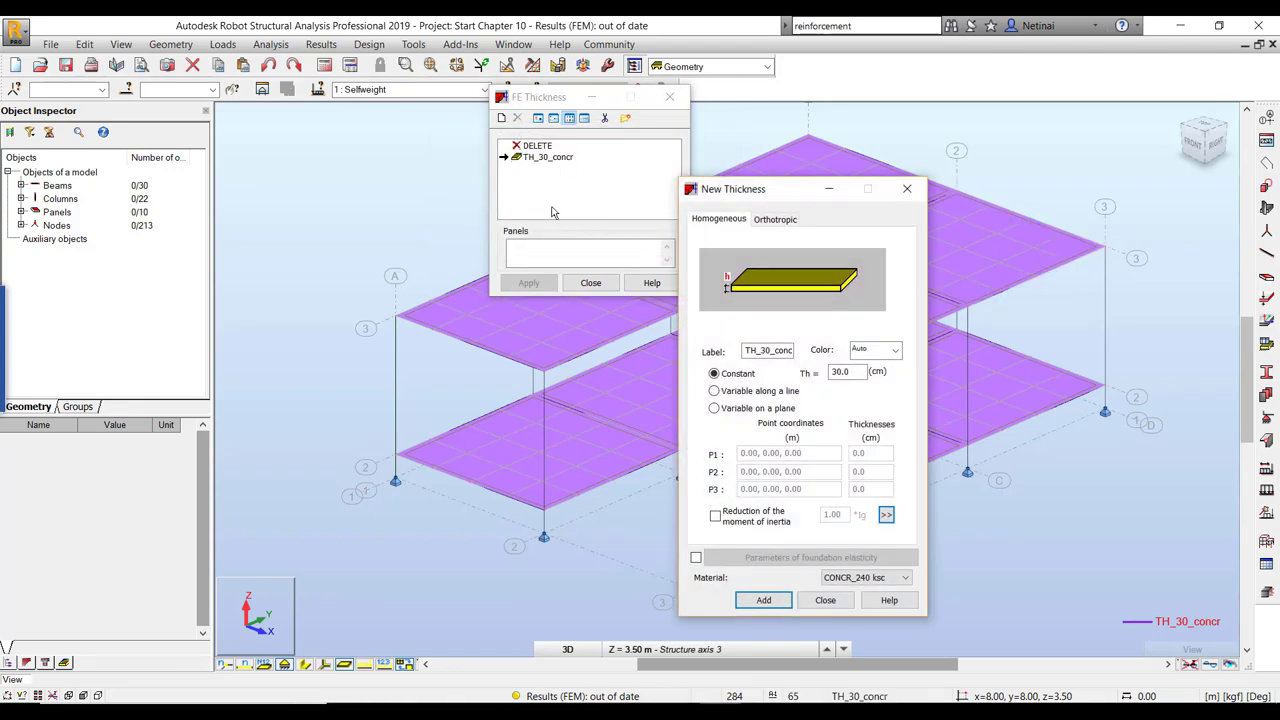
{"action": "left_click", "coordinate": [766, 352]}
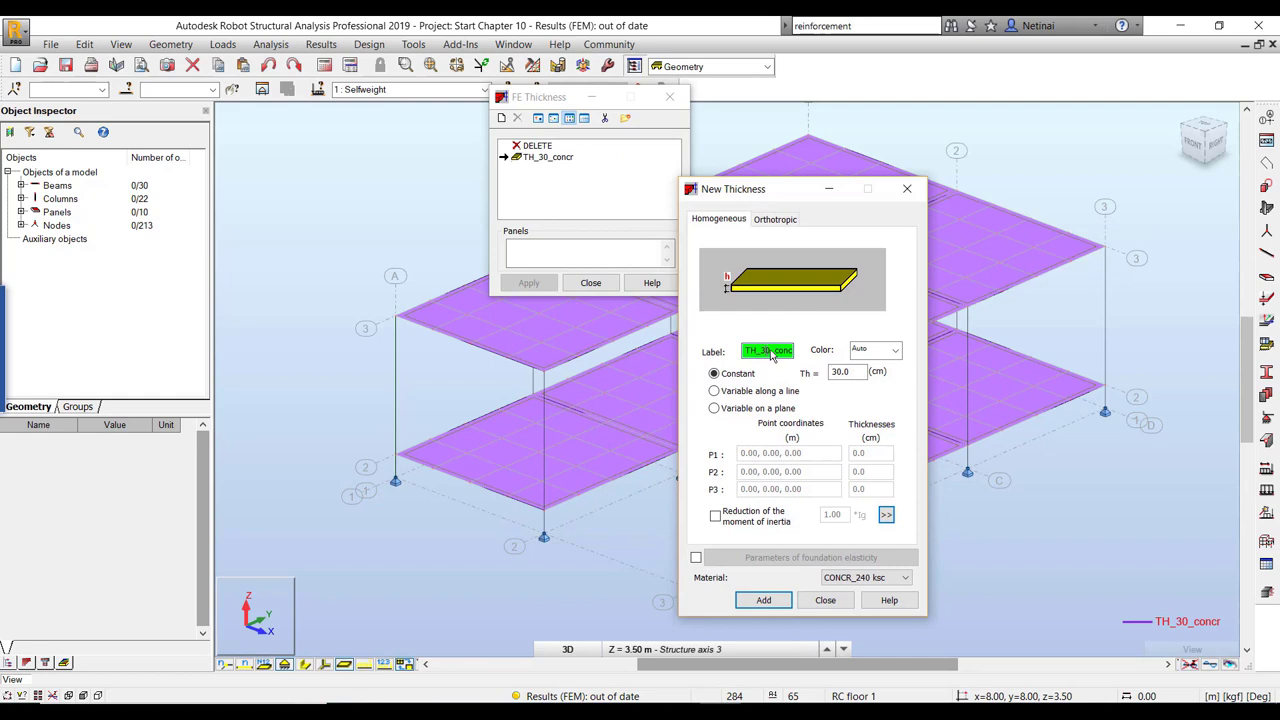
{"action": "left_click_drag", "start_coordinate": [760, 352], "coordinate": [770, 352]}
{"action": "type", "text": "15"}
{"action": "key", "text": "Tab"}
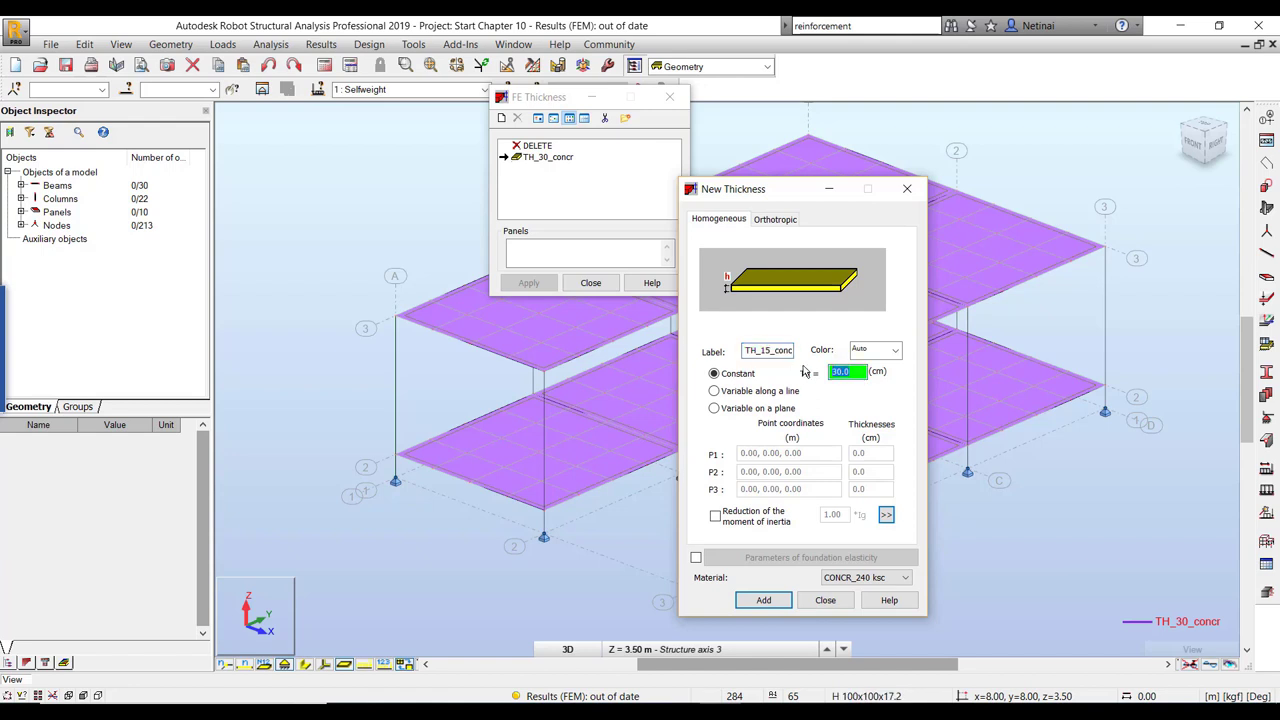
{"action": "type", "text": "15"}
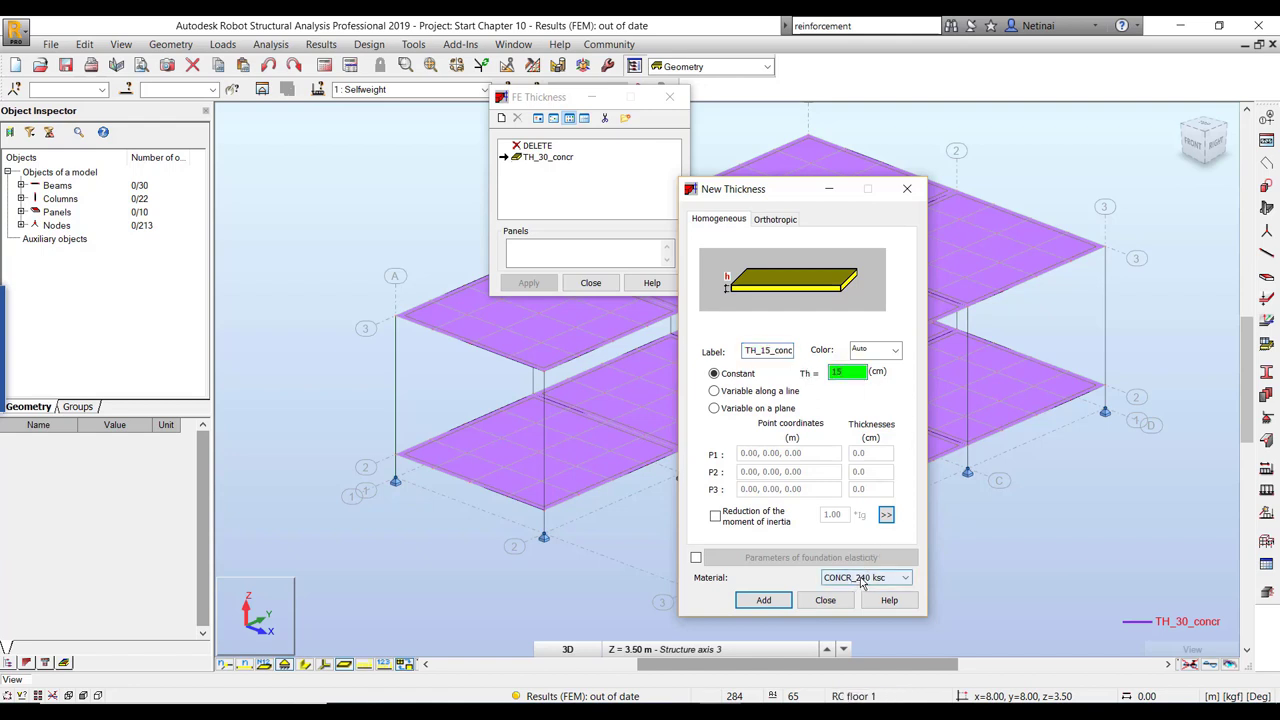
{"action": "left_click", "coordinate": [764, 598]}
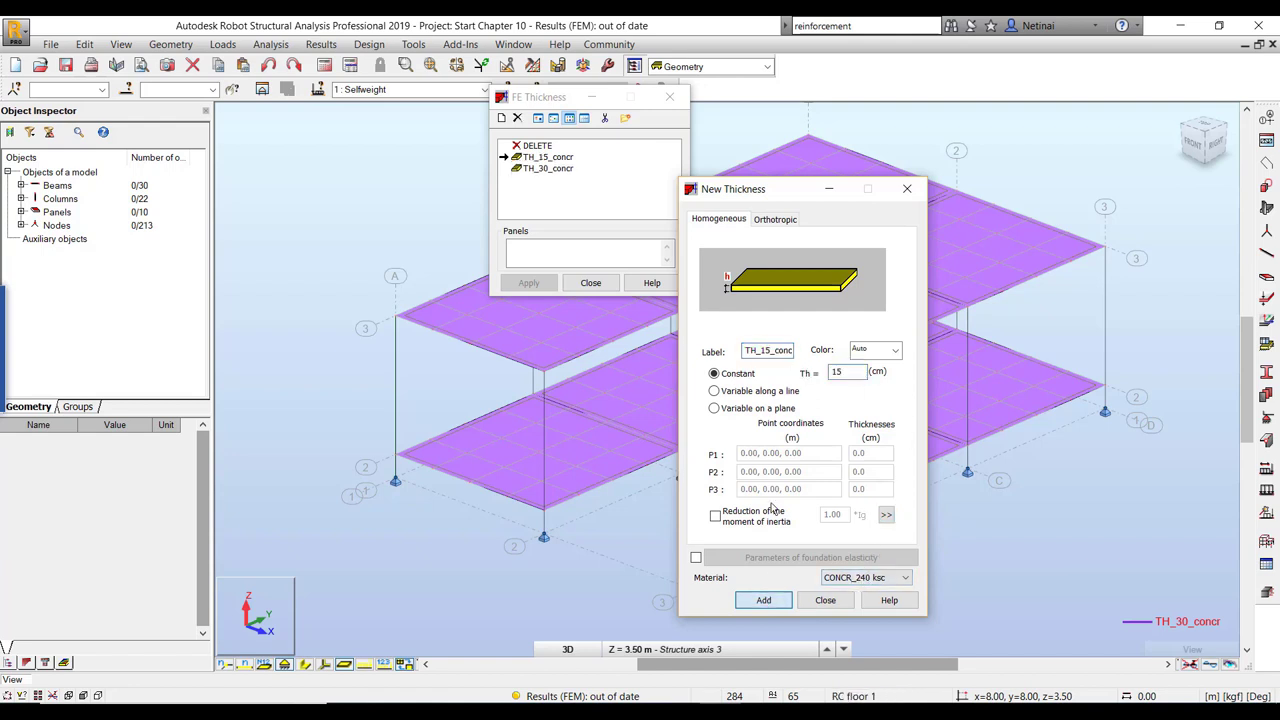
{"action": "left_click", "coordinate": [825, 602]}
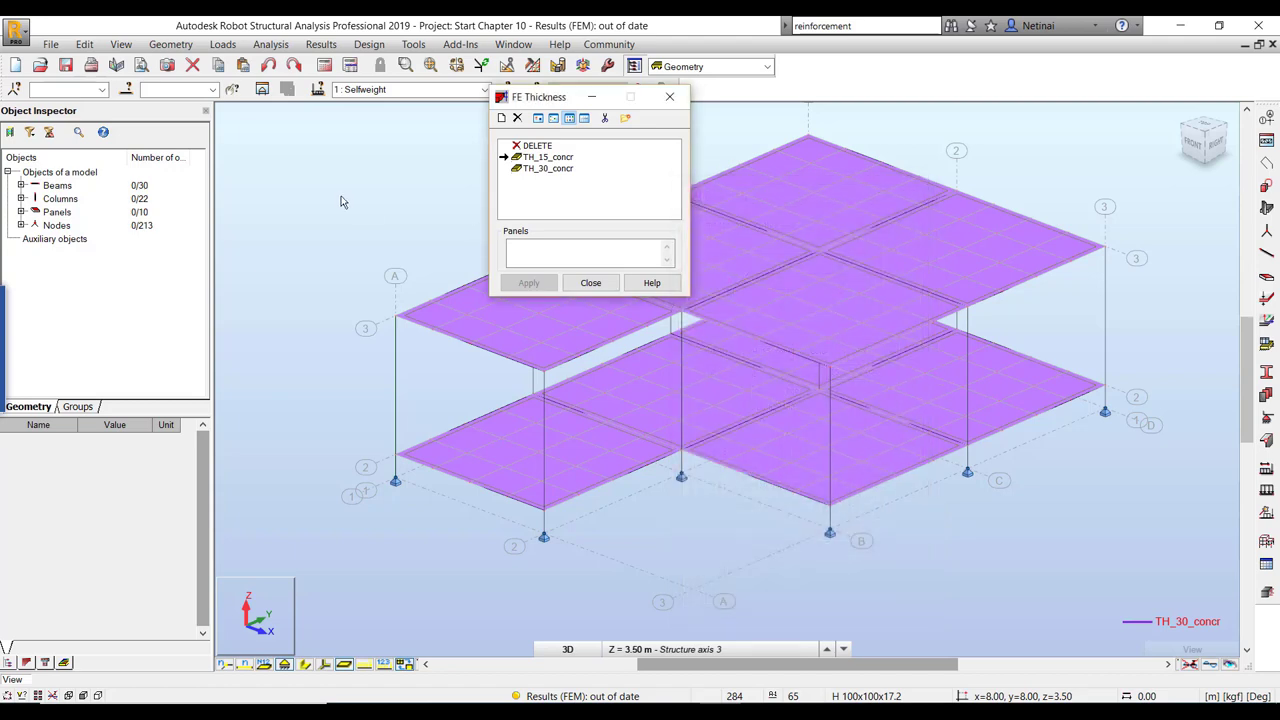
- Select all panels and apply TH_15_concr thickness to panels 55 to 64
{"action": "left_click", "coordinate": [533, 252]}
{"action": "left_click", "coordinate": [60, 212]}
{"action": "right_click", "coordinate": [60, 213]}
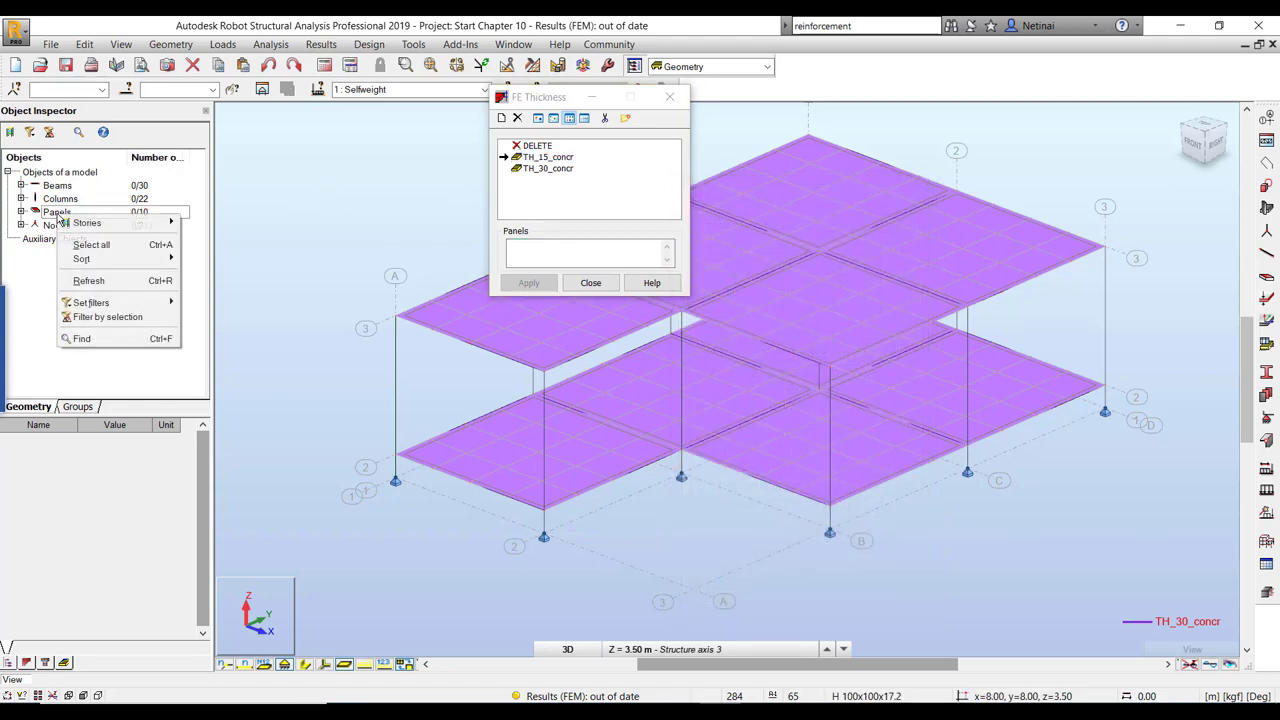
{"action": "left_click", "coordinate": [80, 245]}
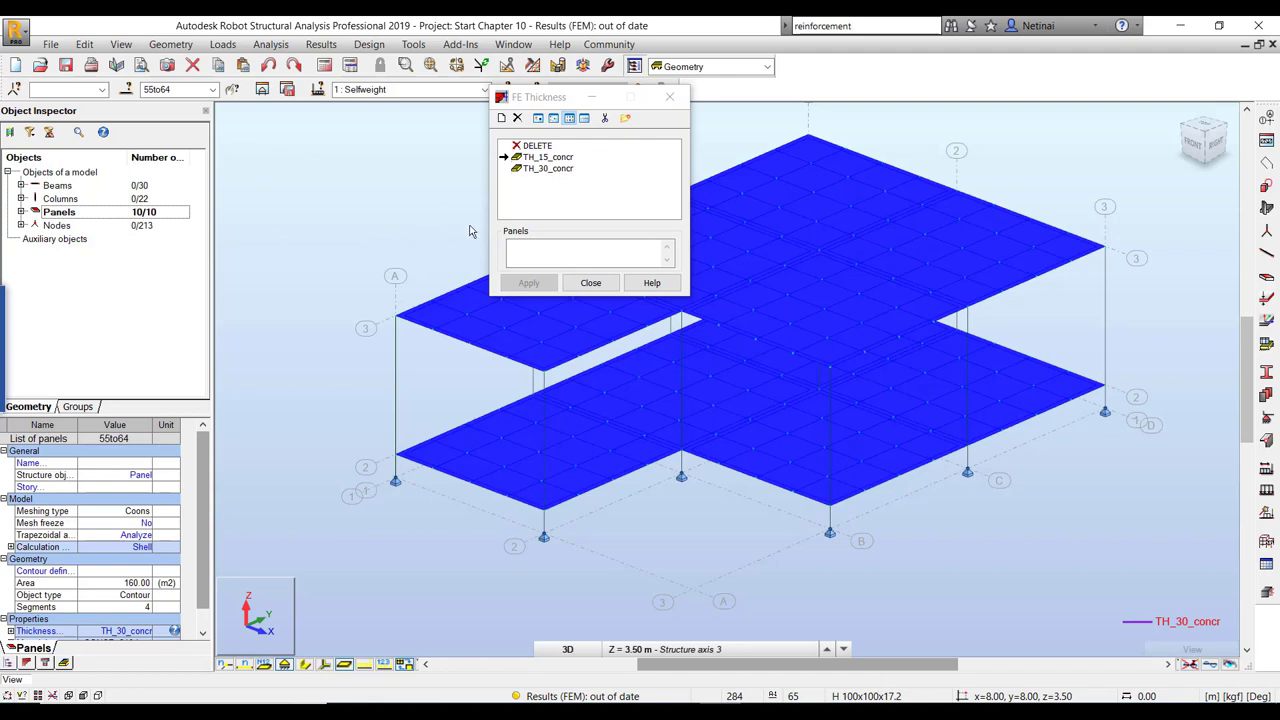
{"action": "left_click", "coordinate": [530, 252]}
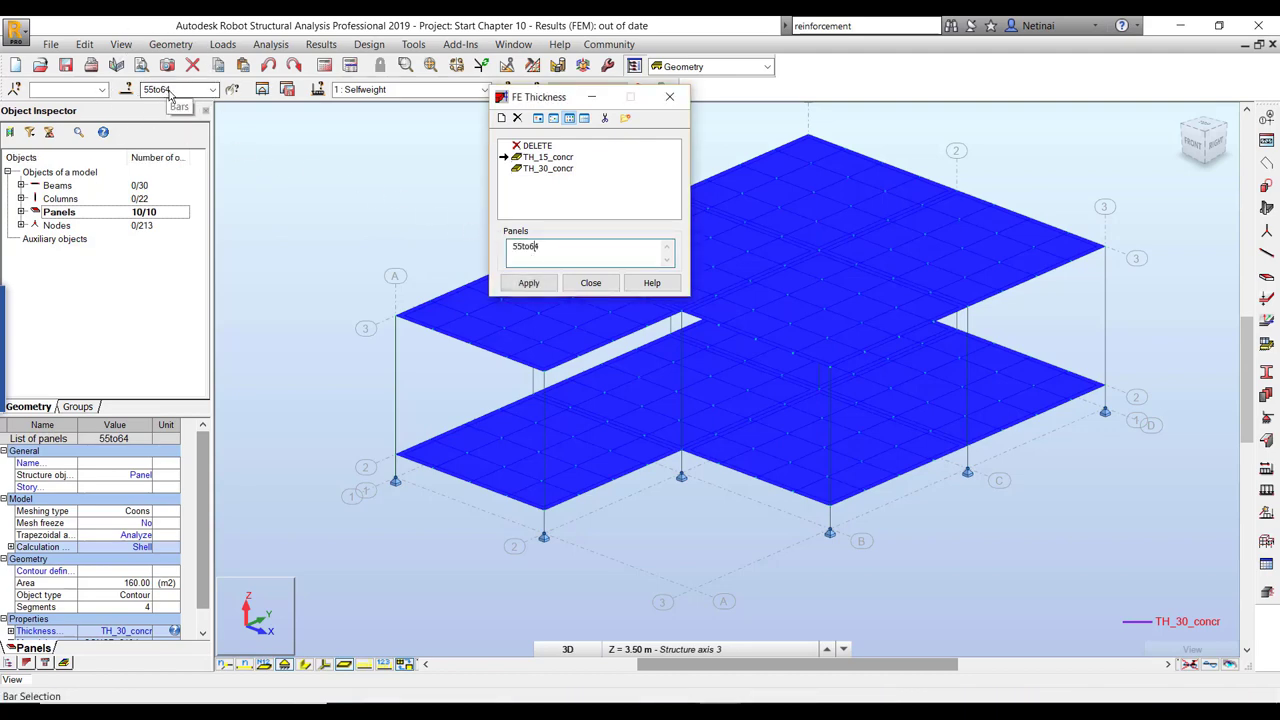
{"action": "left_click", "coordinate": [529, 283]}
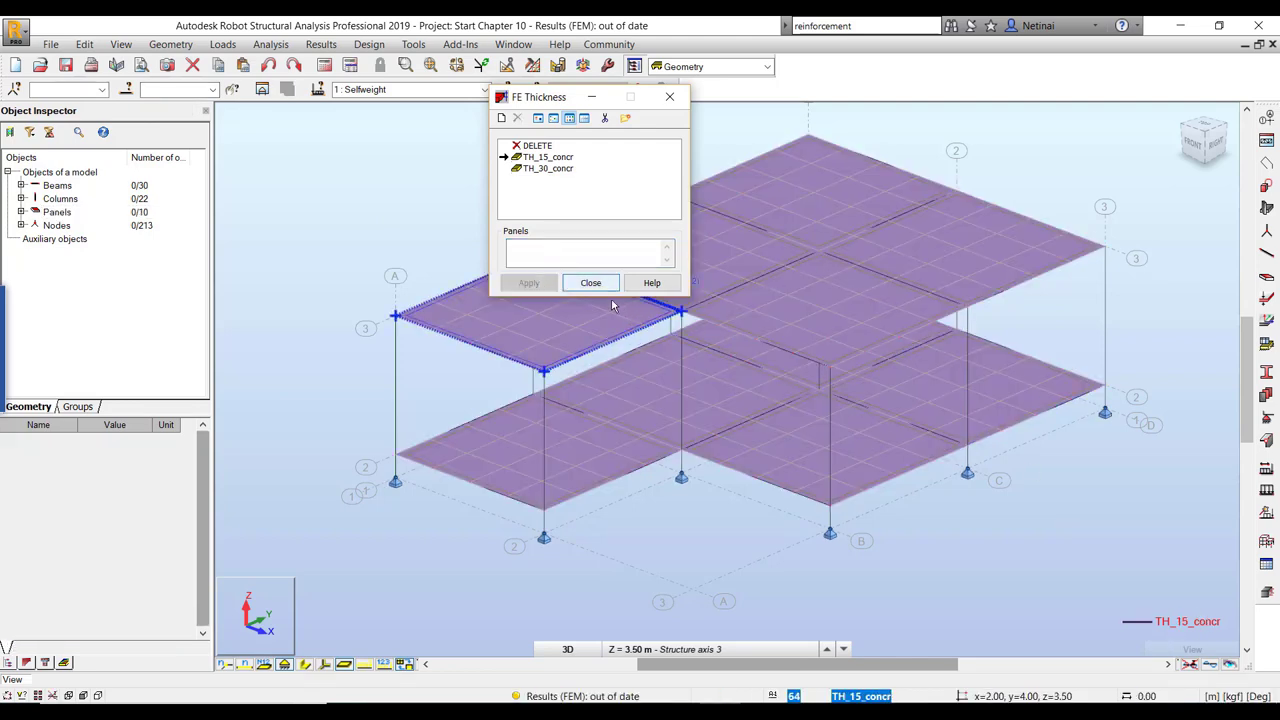
{"action": "left_click", "coordinate": [591, 283]}
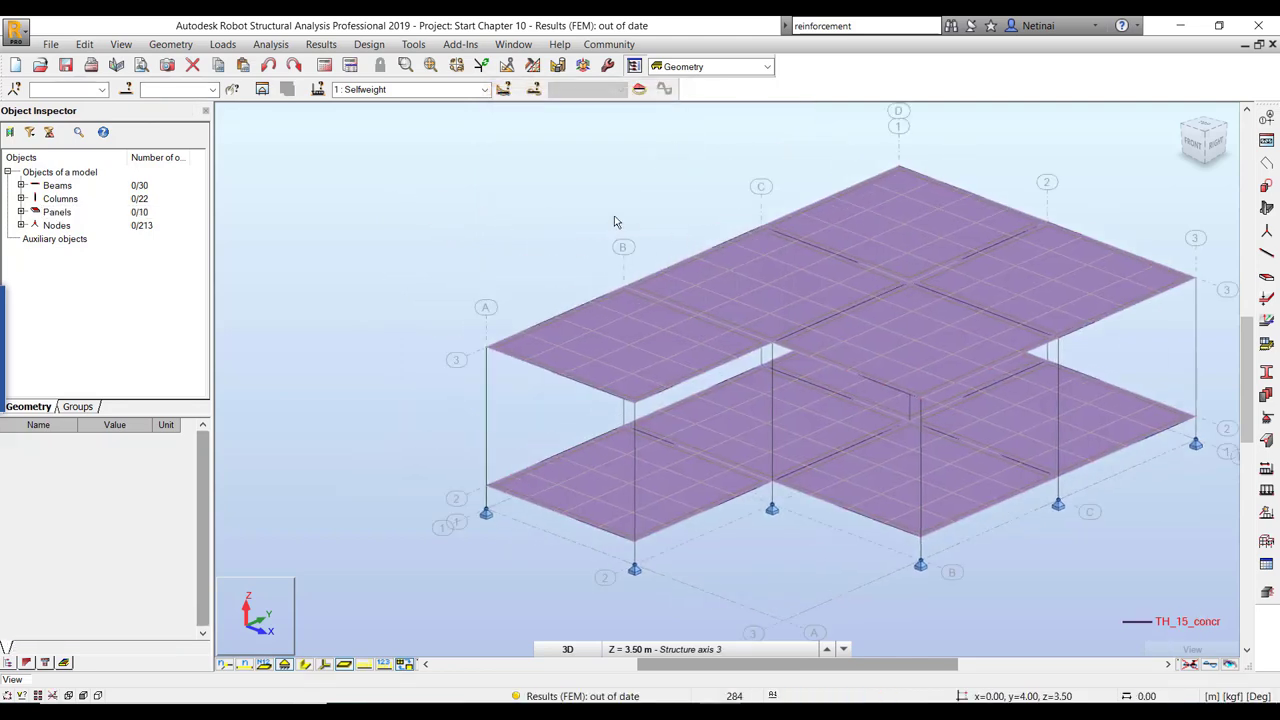
- Select all ten panels and set their structure type to Floor
{"action": "right_click", "coordinate": [62, 213]}
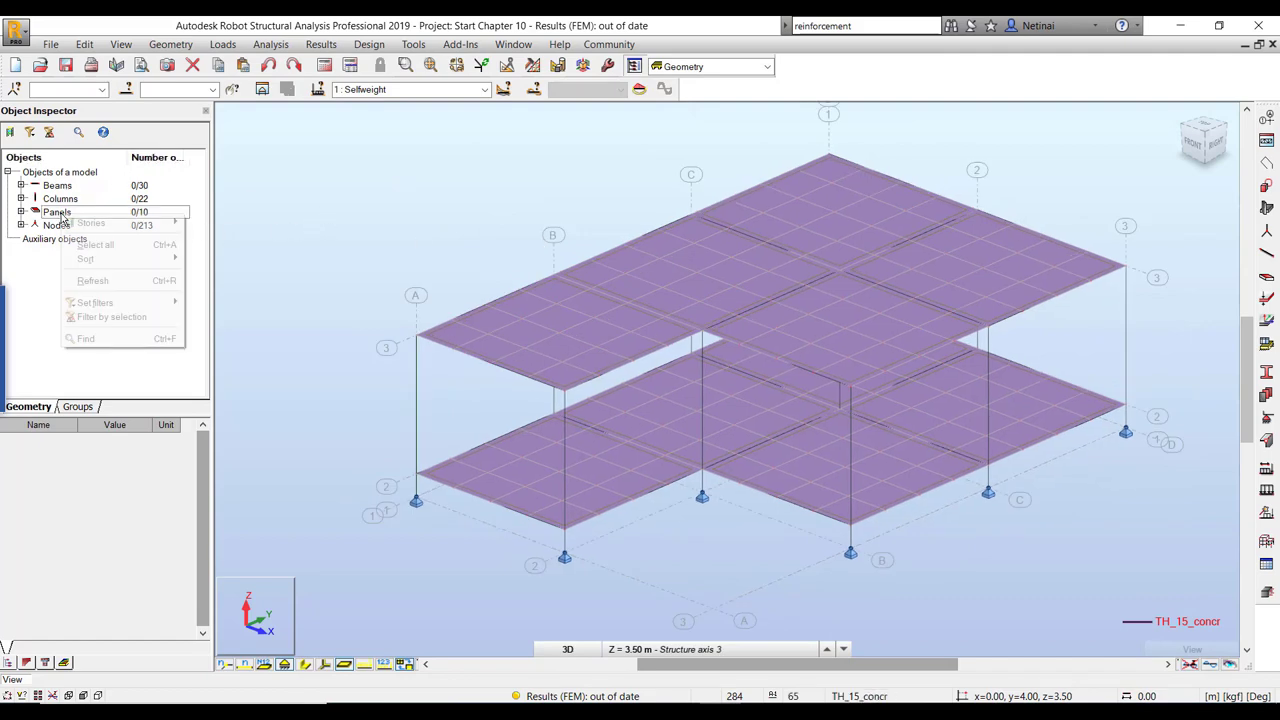
{"action": "left_click", "coordinate": [98, 245]}
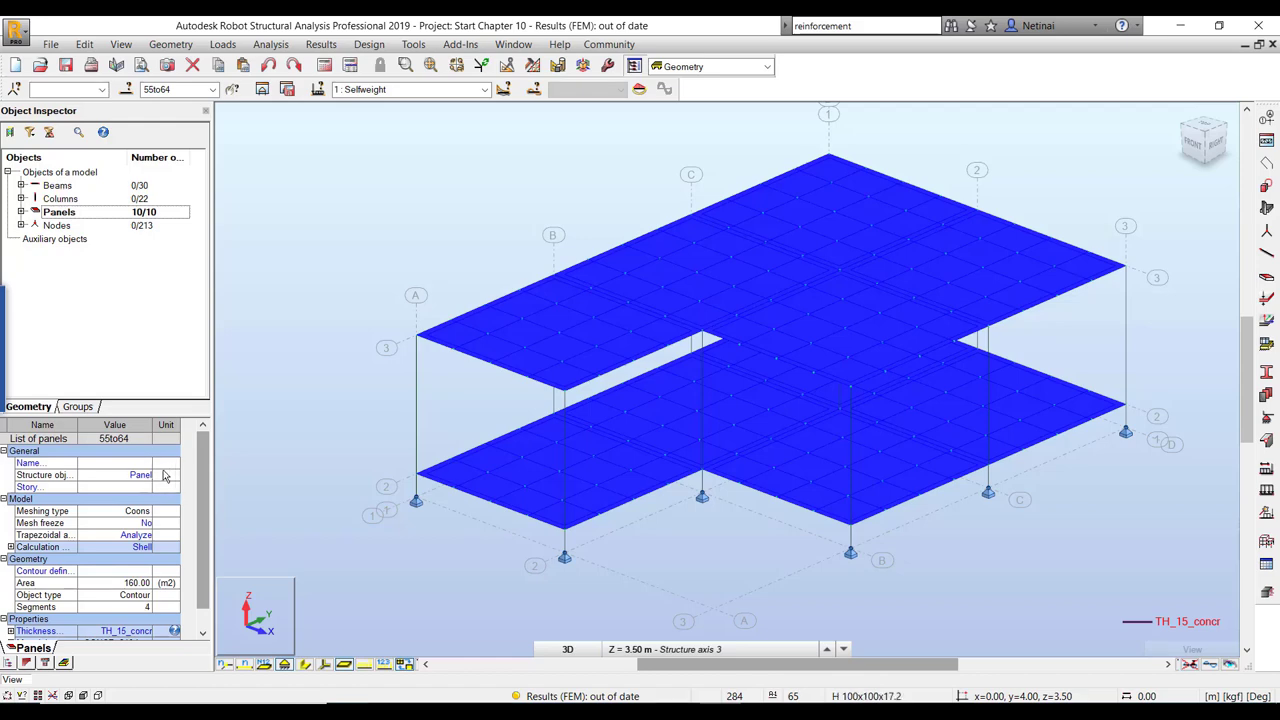
{"action": "left_click", "coordinate": [133, 479]}
{"action": "left_click", "coordinate": [128, 494]}
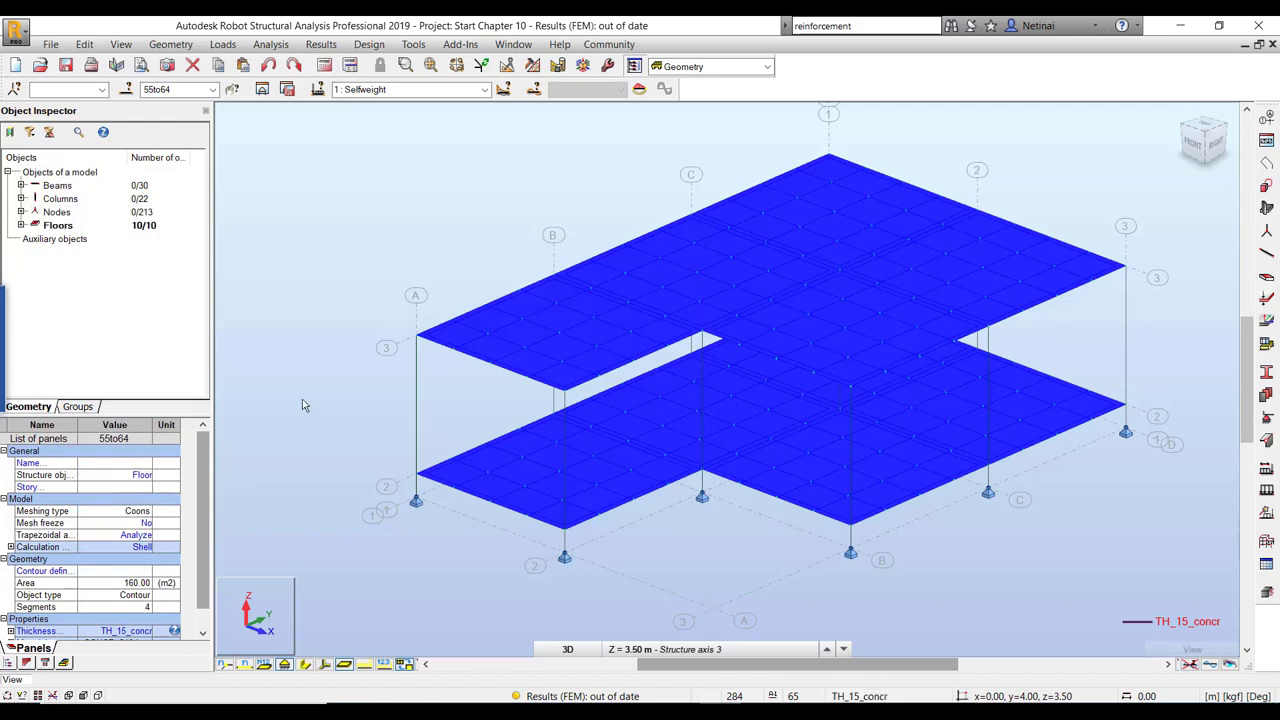
- Set the floors' Reinforcement property to RC floor, then clear the selection
{"action": "middle_click_drag", "start_coordinate": [297, 380], "coordinate": [196, 392], "text": "shift"}
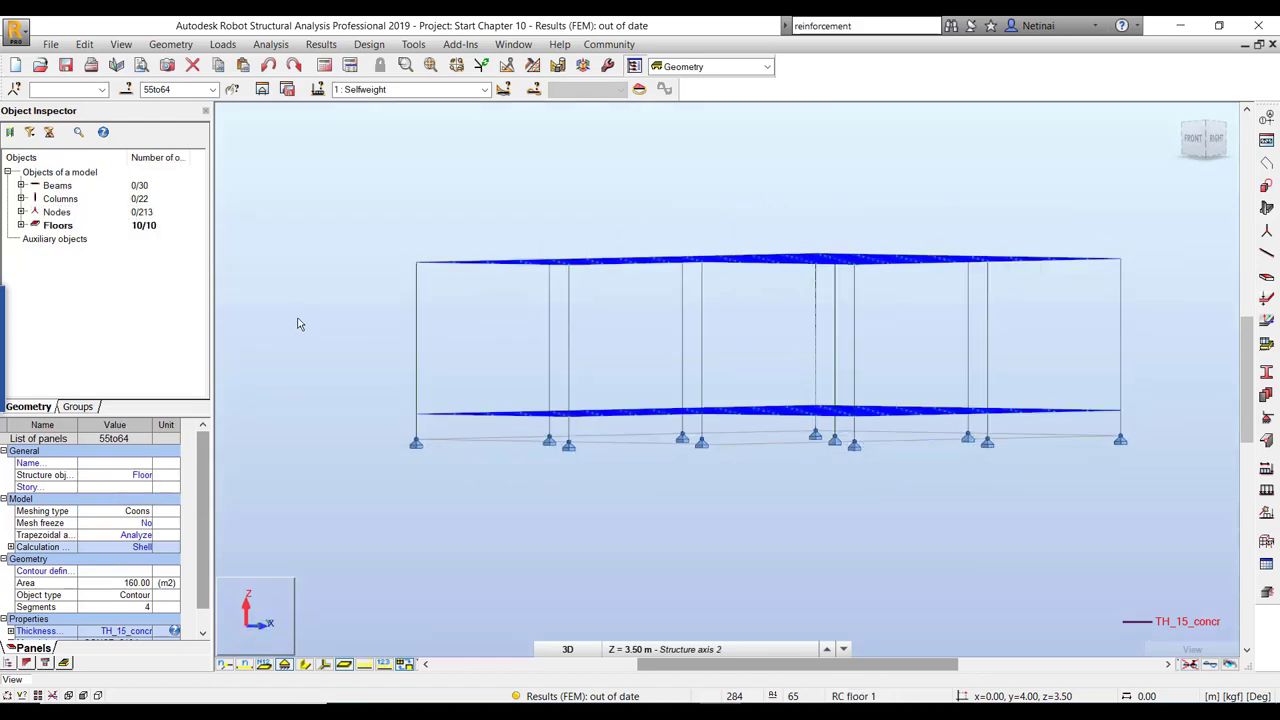
{"action": "scroll", "coordinate": [209, 470], "scroll_direction": "down", "scroll_amount": 1}
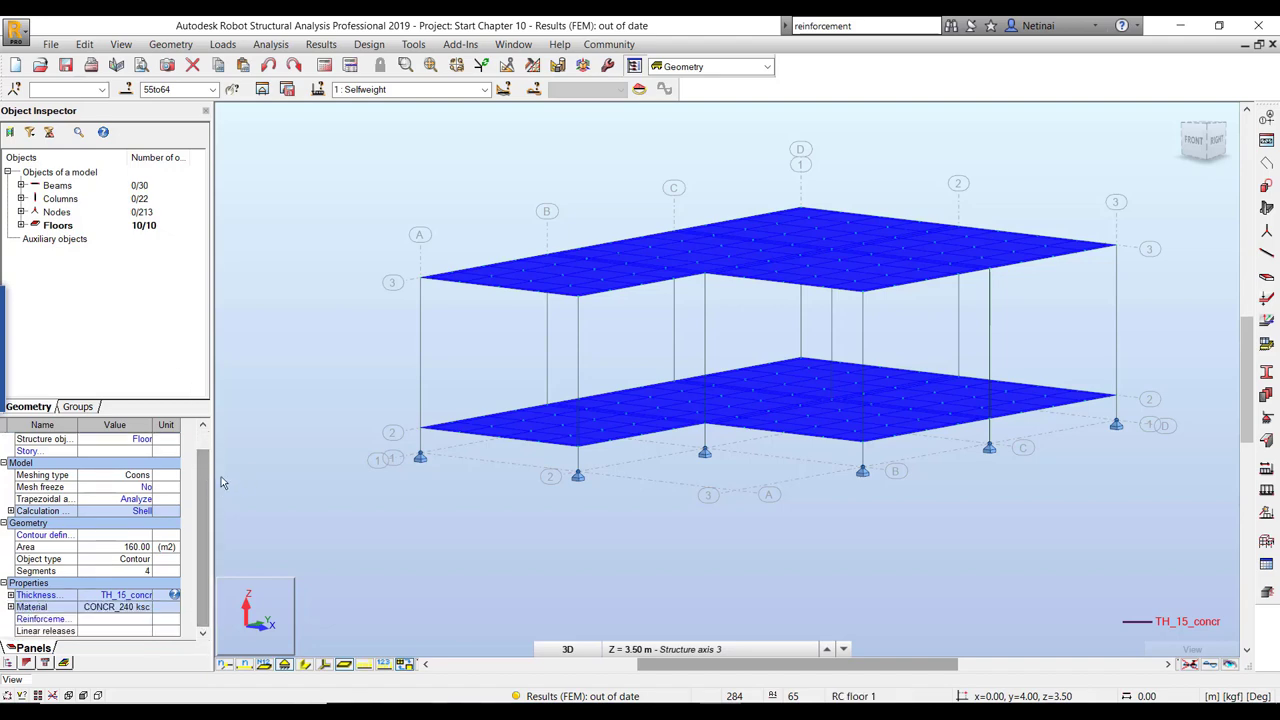
{"action": "left_click", "coordinate": [111, 622]}
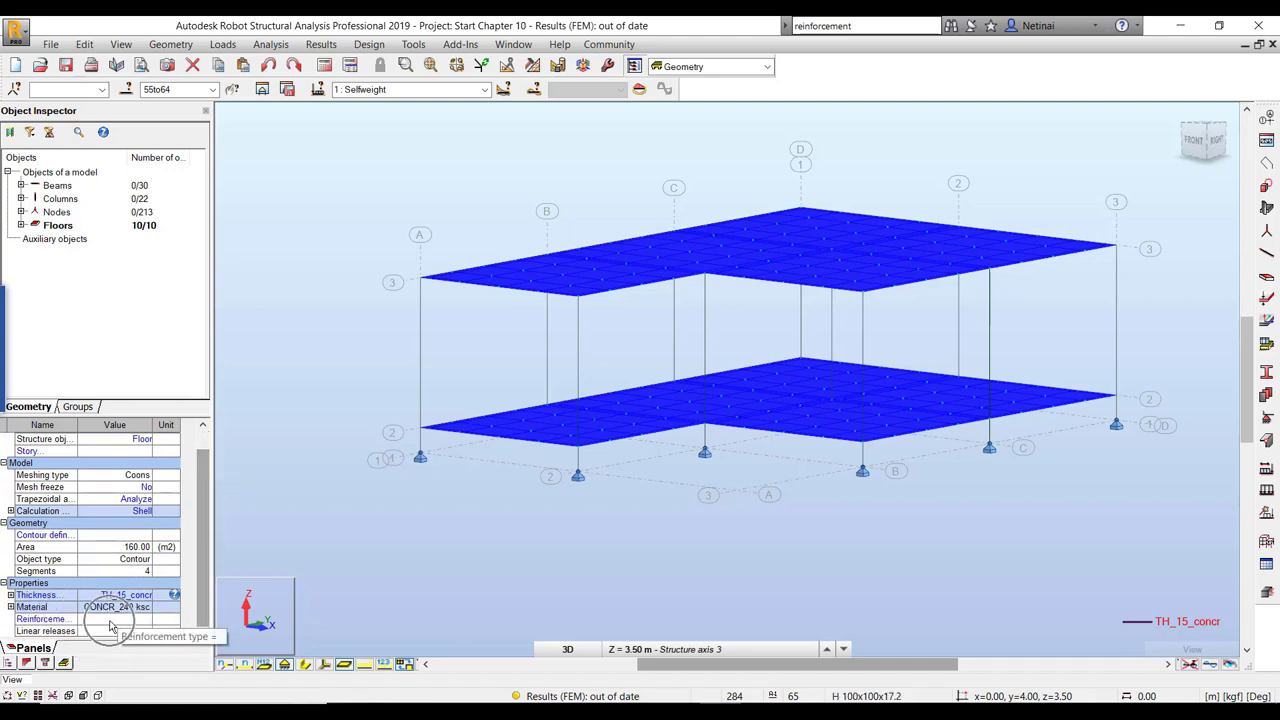
{"action": "left_click", "coordinate": [111, 625]}
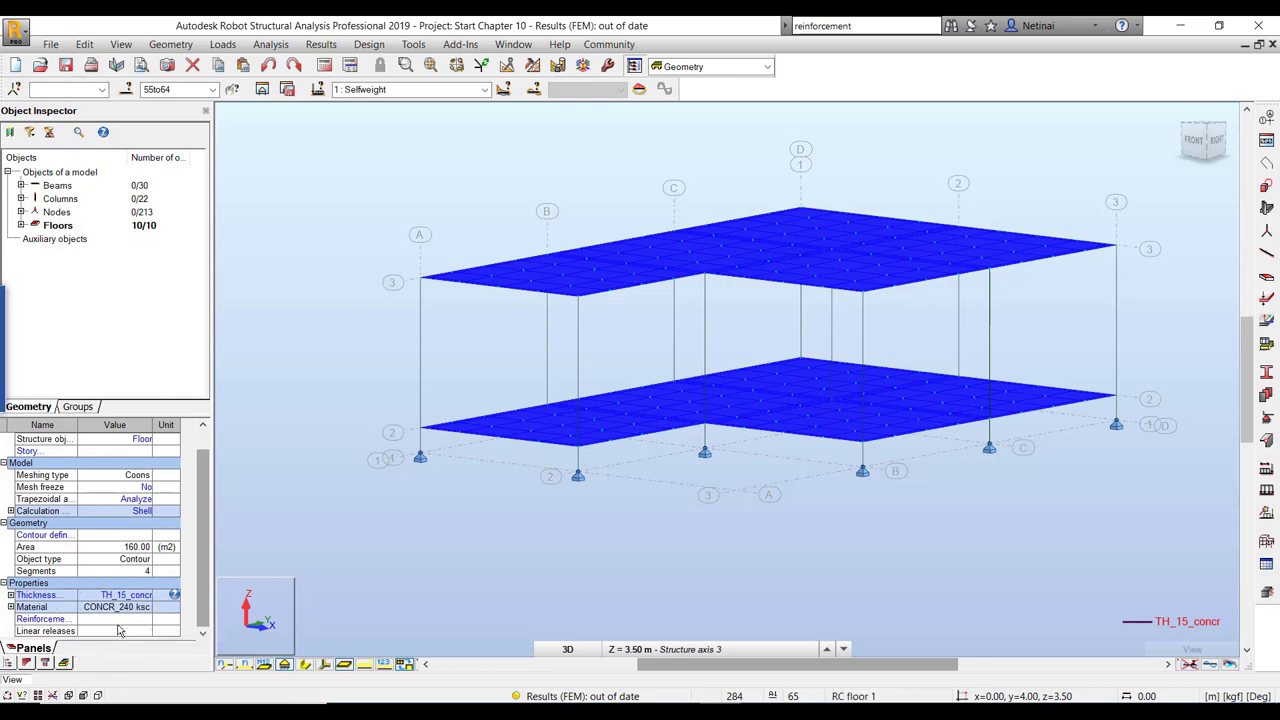
{"action": "left_click", "coordinate": [118, 626]}
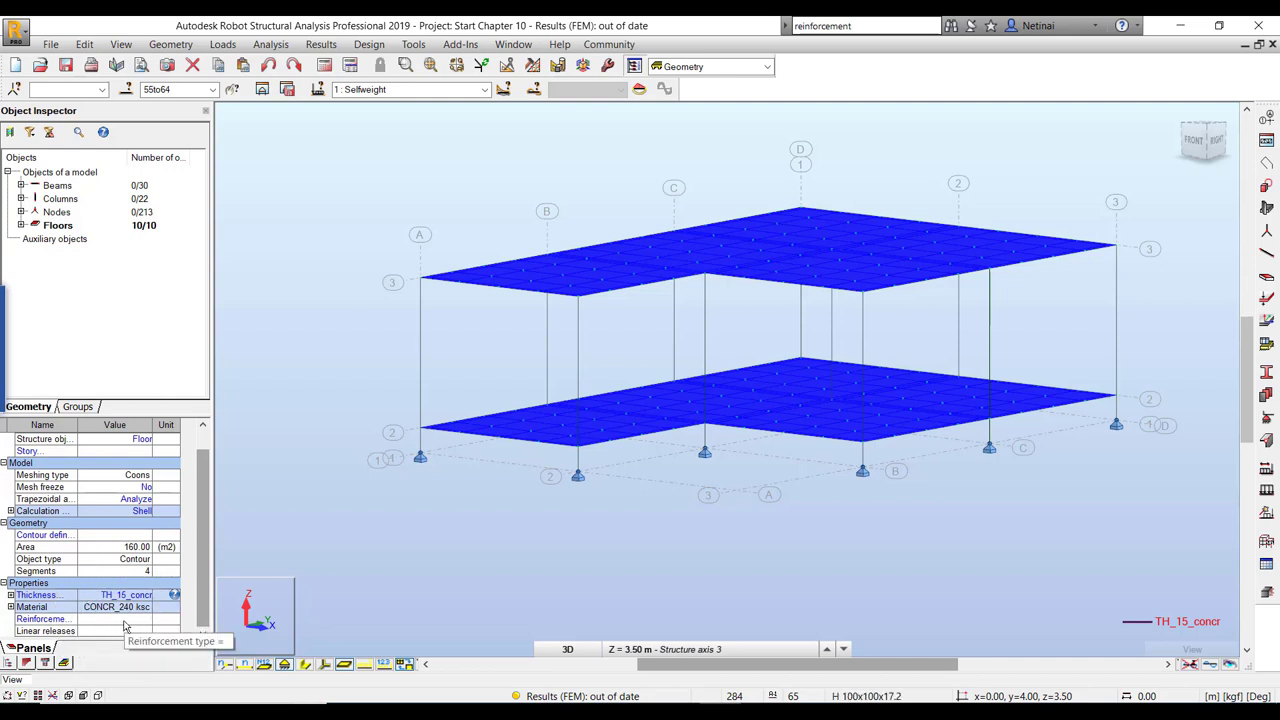
{"action": "left_click", "coordinate": [124, 626]}
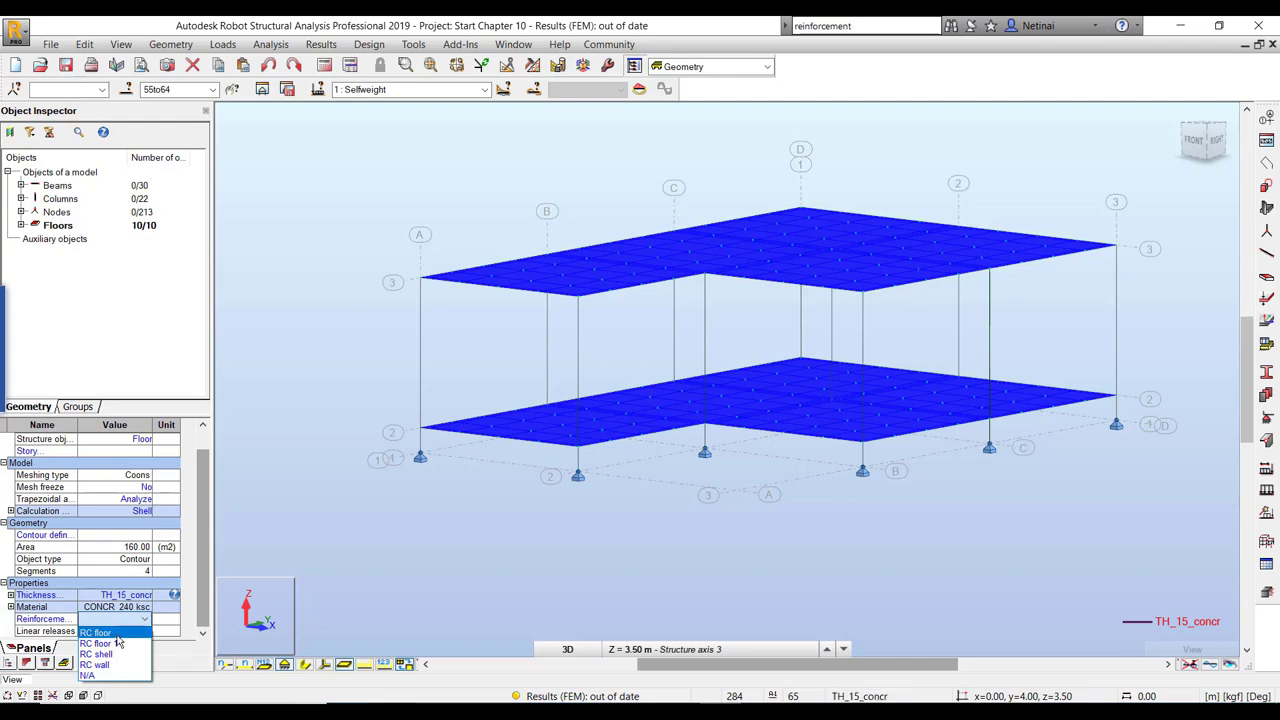
{"action": "left_click", "coordinate": [118, 642]}
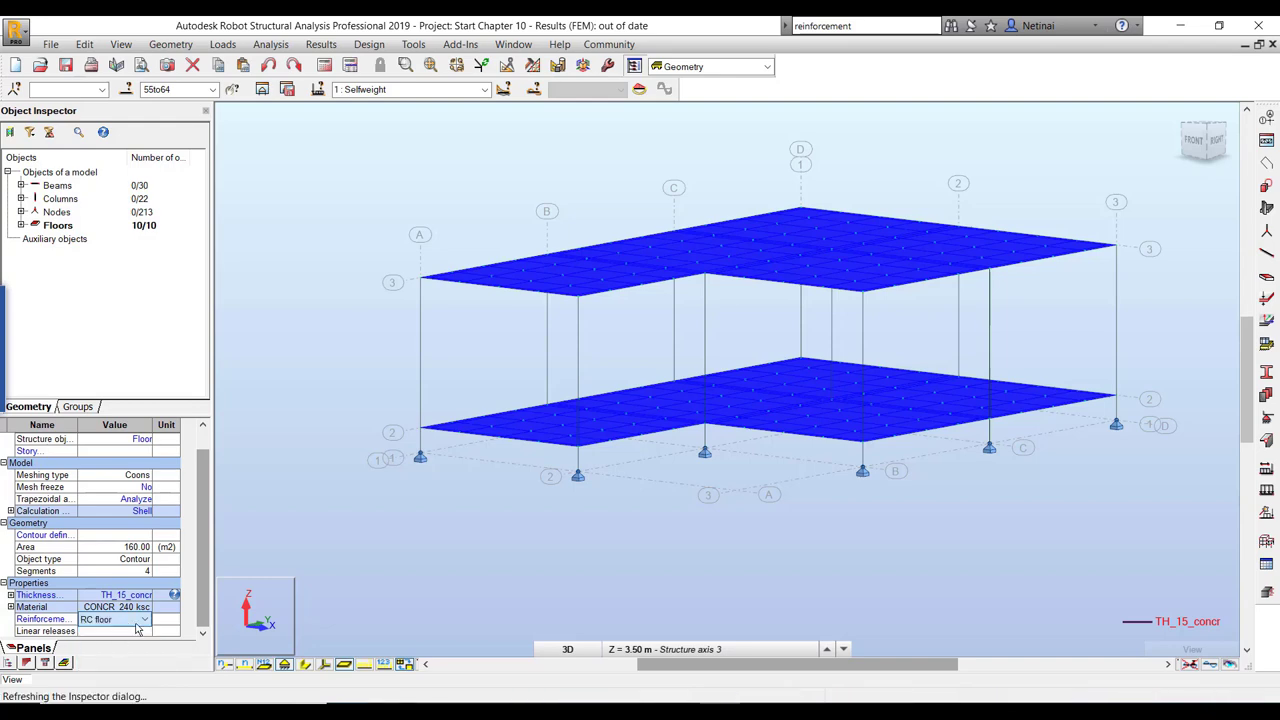
{"action": "left_click", "coordinate": [343, 381]}
- Delete the RC floor 1 reinforcement type and open RC floor's ACI 318-11 definition
{"action": "scroll", "coordinate": [868, 467], "scroll_direction": "down", "scroll_amount": 1}
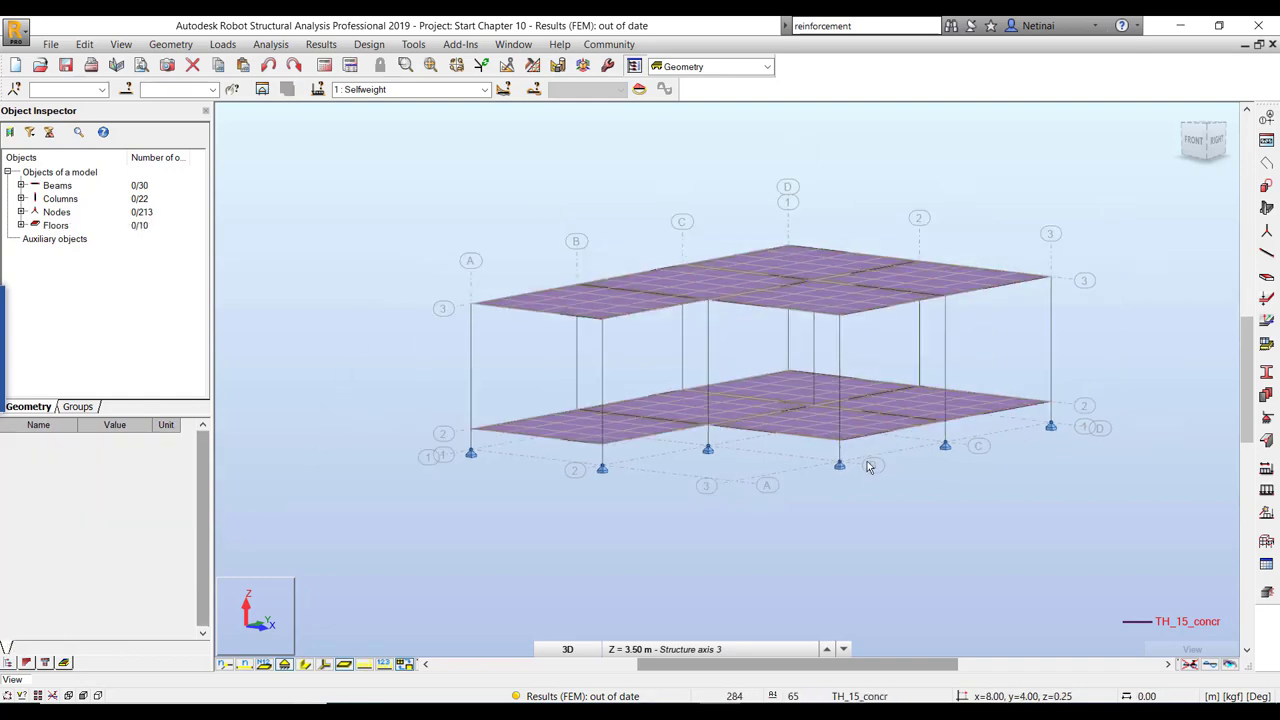
{"action": "middle_click_drag", "start_coordinate": [868, 467], "coordinate": [968, 517], "text": "shift"}
{"action": "scroll", "coordinate": [1006, 522], "scroll_direction": "up", "scroll_amount": 1}
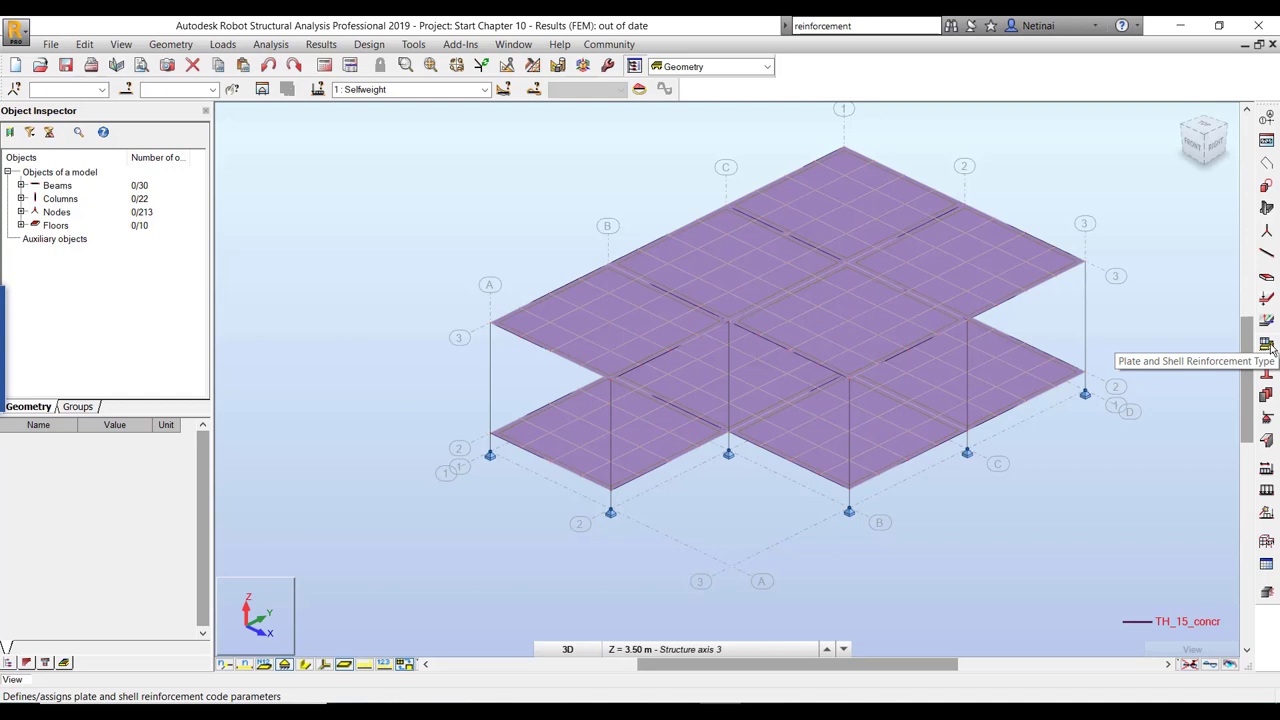
{"action": "left_click", "coordinate": [1267, 344]}
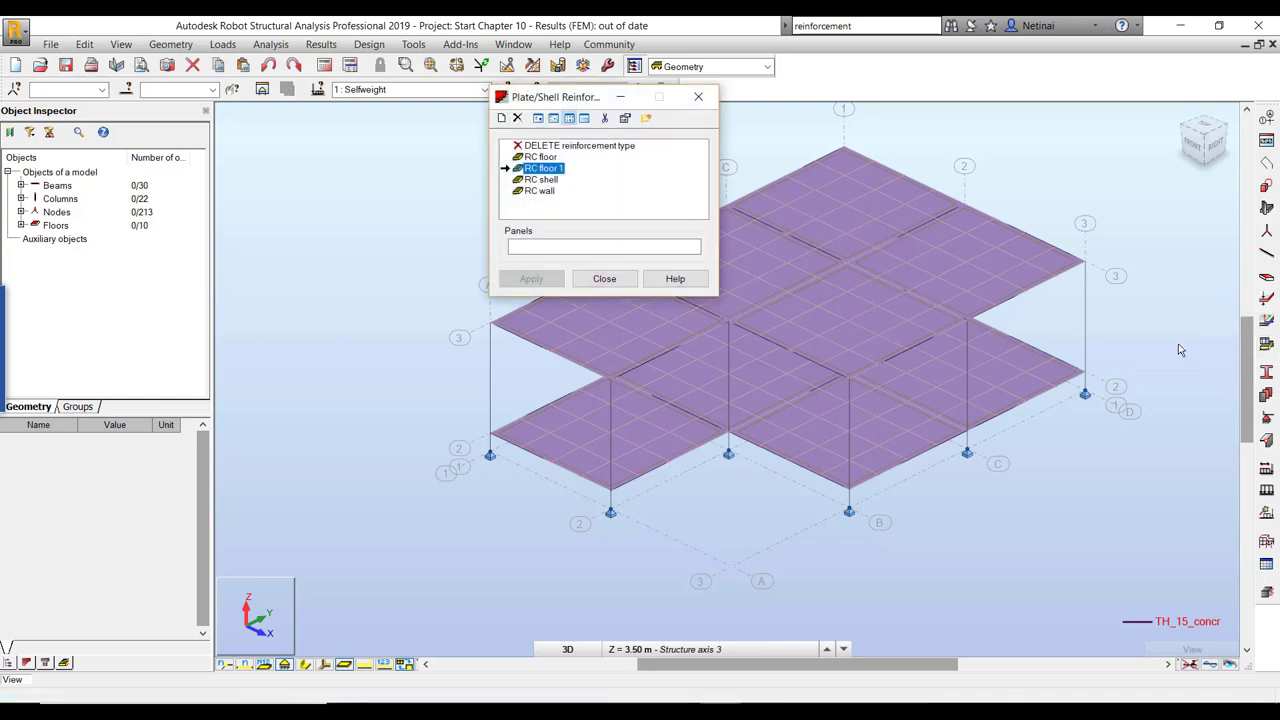
{"action": "left_click", "coordinate": [517, 118]}
{"action": "left_click", "coordinate": [640, 240]}
{"action": "left_click", "coordinate": [556, 160]}
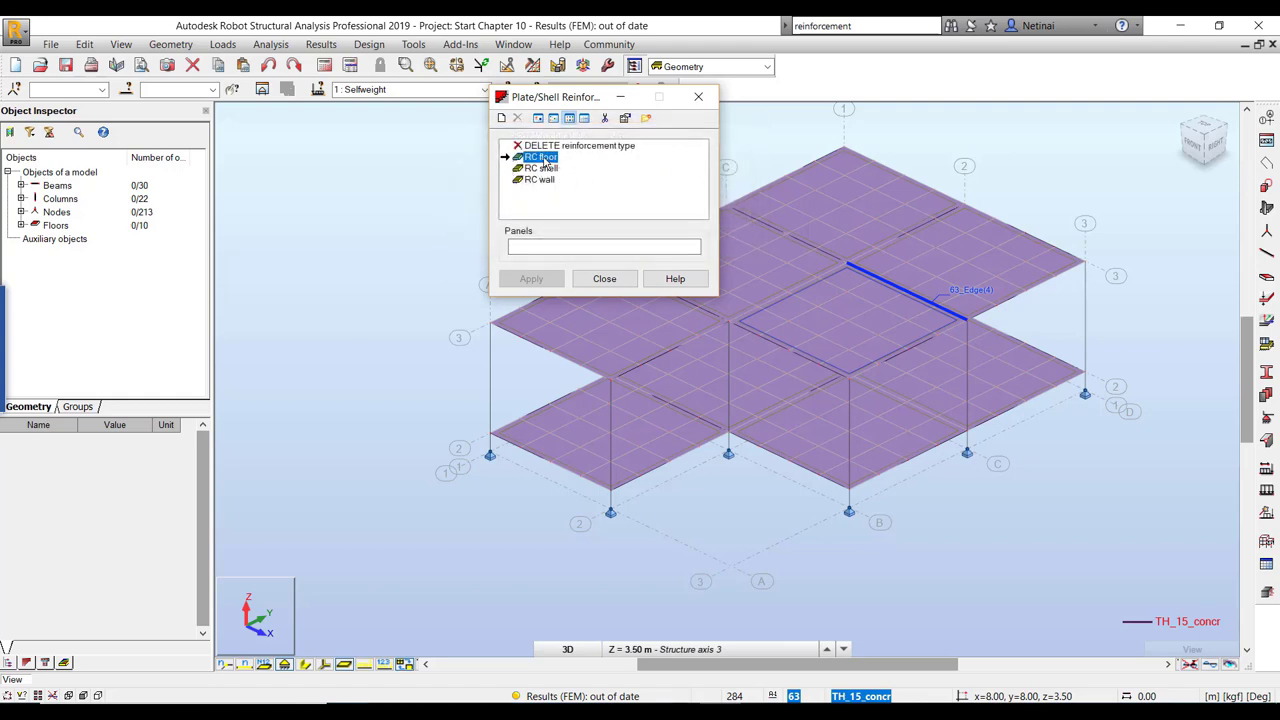
{"action": "double_click", "coordinate": [545, 160]}
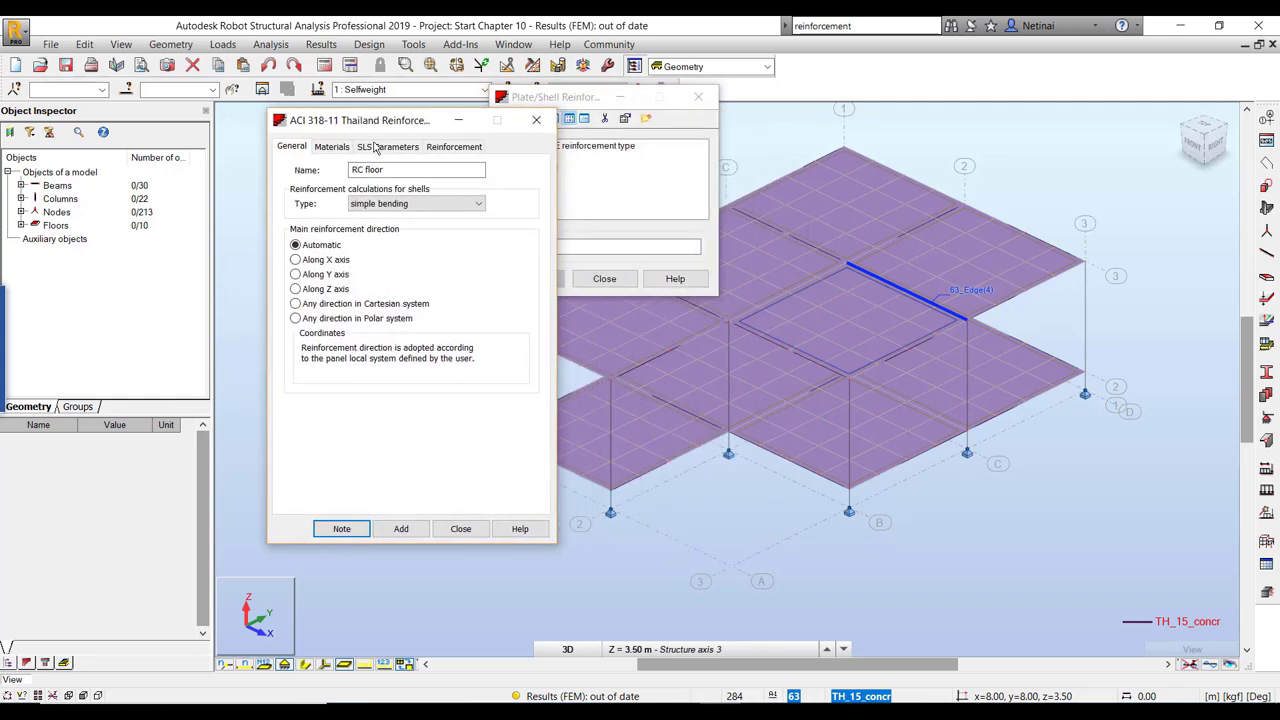
- Name the type RC floor_Tedu, keep simple bending, and set steel grade DB12
{"action": "left_click", "coordinate": [414, 171]}
{"action": "type", "text": "_Tedu"}
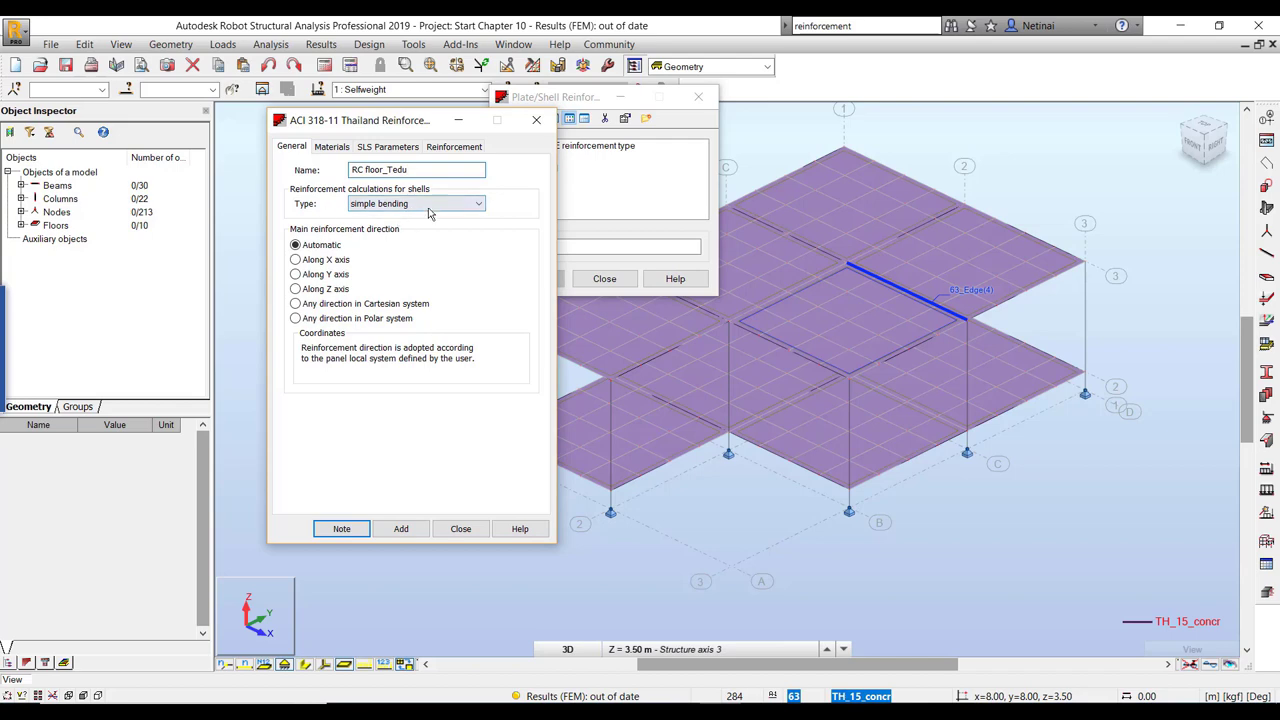
{"action": "left_click", "coordinate": [430, 205]}
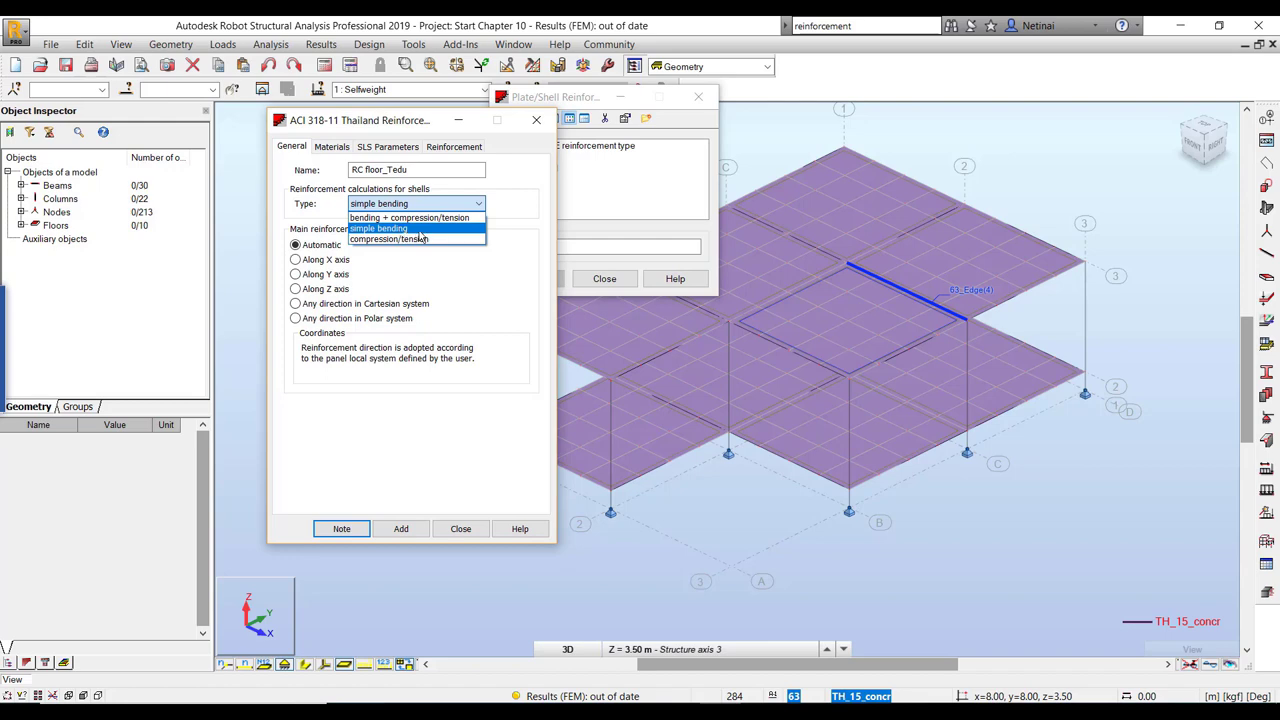
{"action": "left_click", "coordinate": [407, 233]}
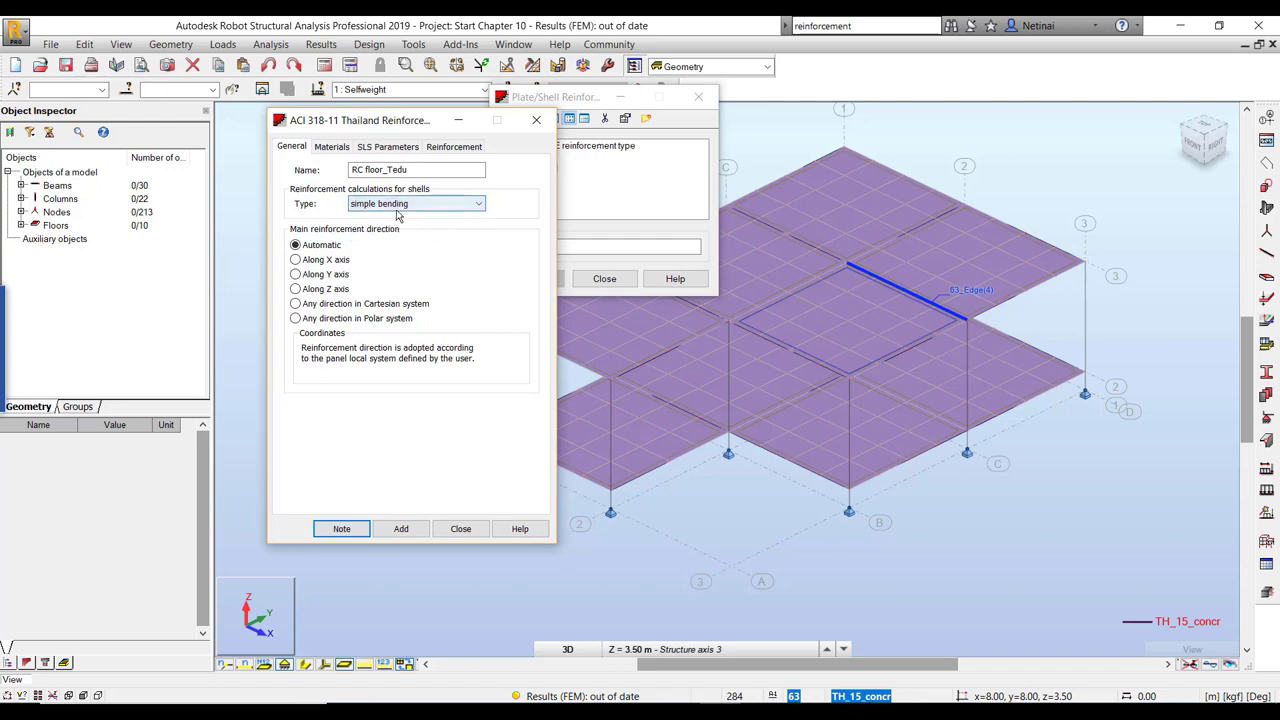
{"action": "left_click", "coordinate": [332, 147]}
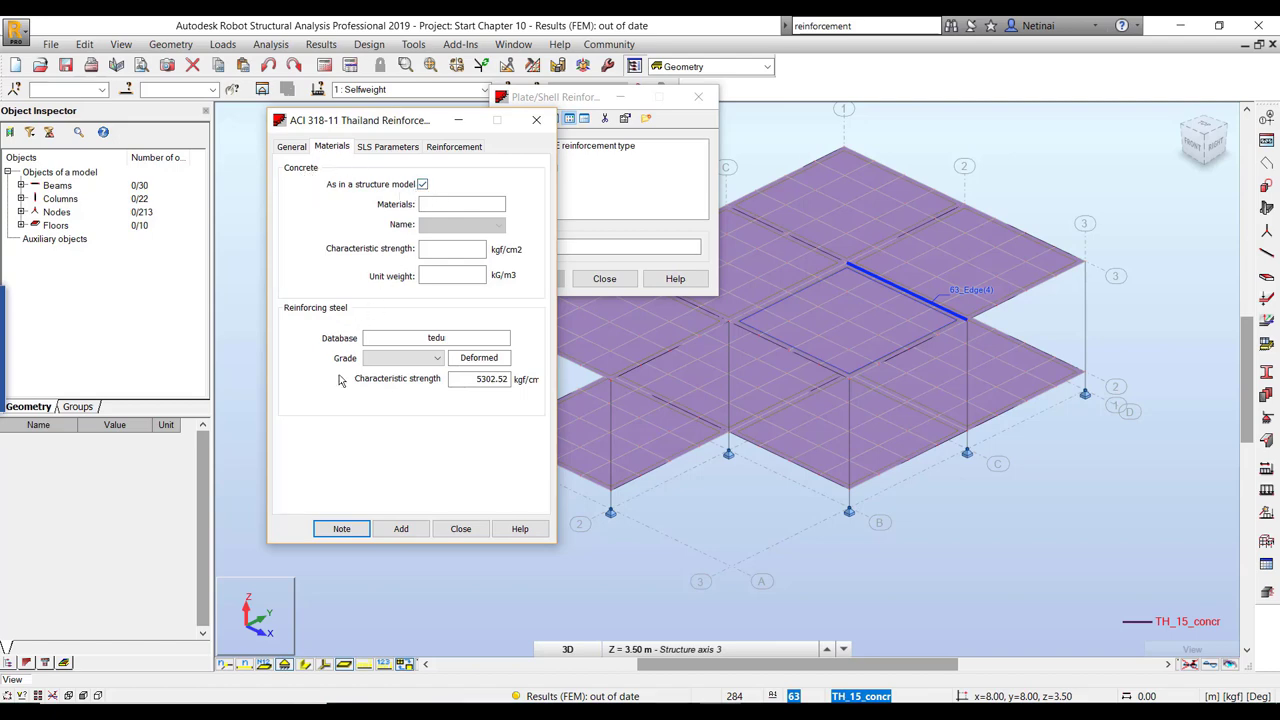
{"action": "left_click", "coordinate": [415, 361]}
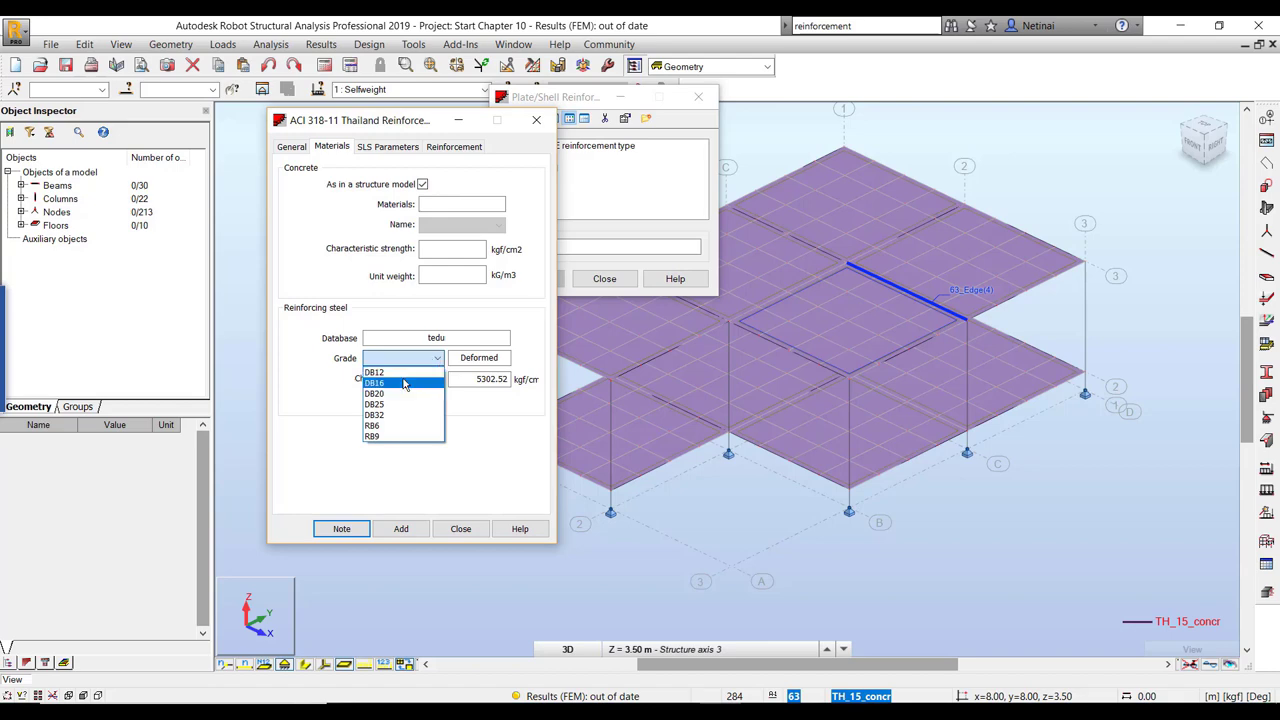
{"action": "left_click", "coordinate": [408, 372]}
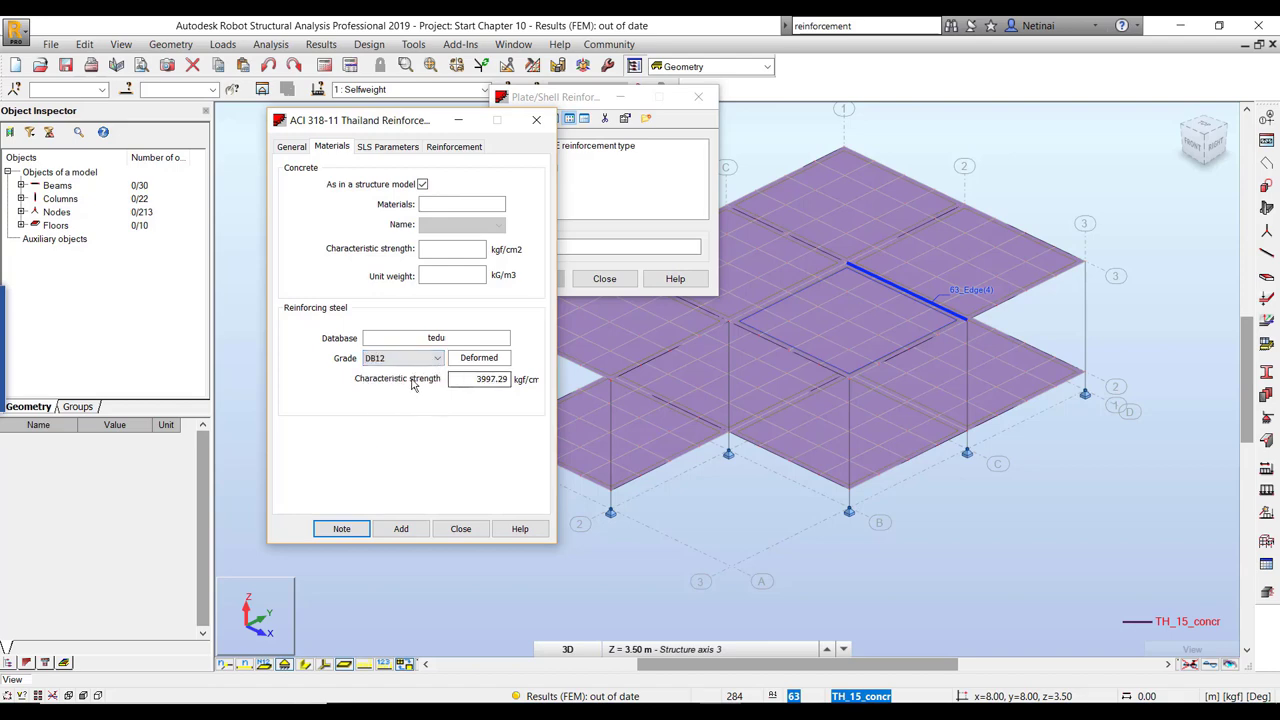
- Set d1, d2, d1' and d2' bars to DB12 and add RC floor_Tedu
{"action": "left_click", "coordinate": [388, 150]}
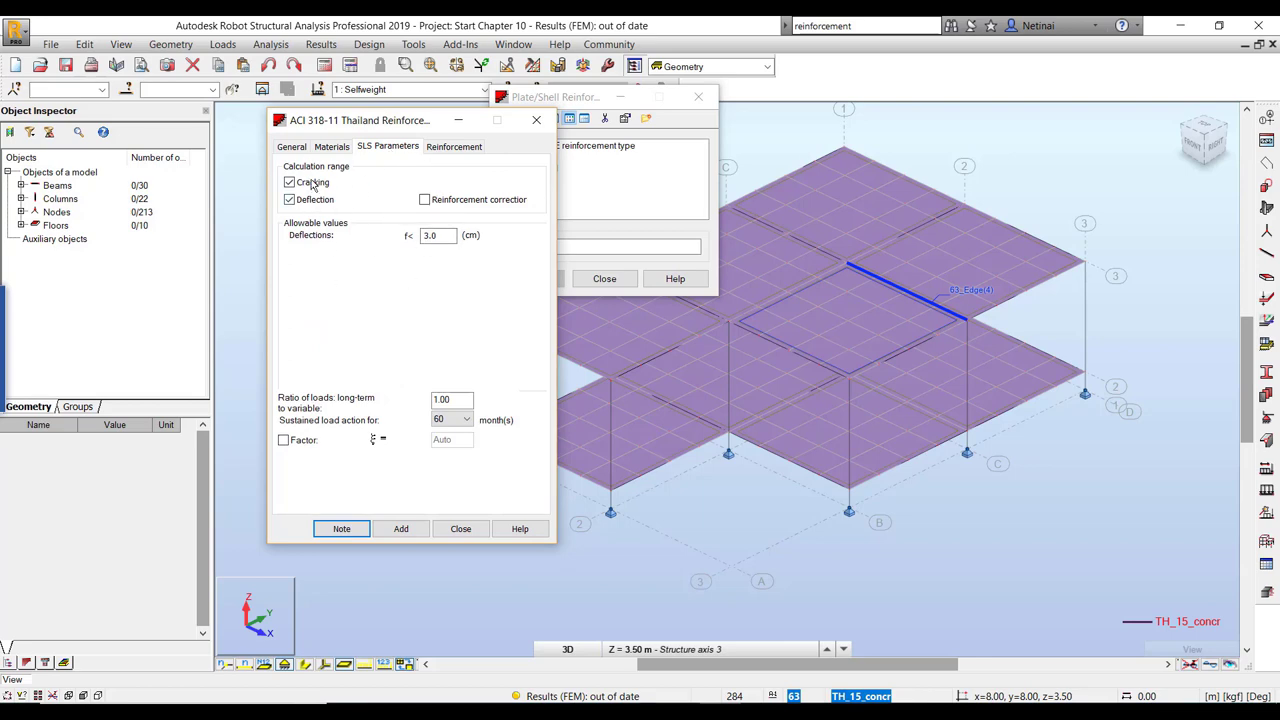
{"action": "left_click", "coordinate": [454, 147]}
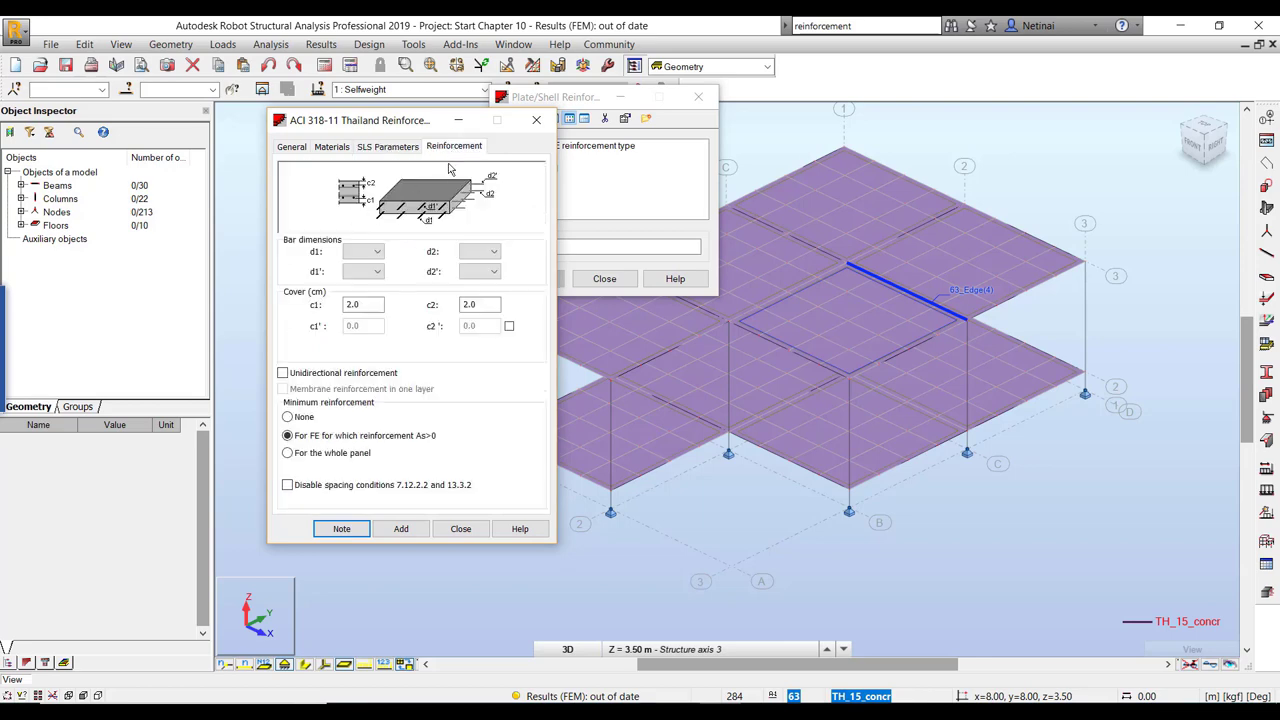
{"action": "left_click", "coordinate": [377, 251]}
{"action": "left_click", "coordinate": [360, 264]}
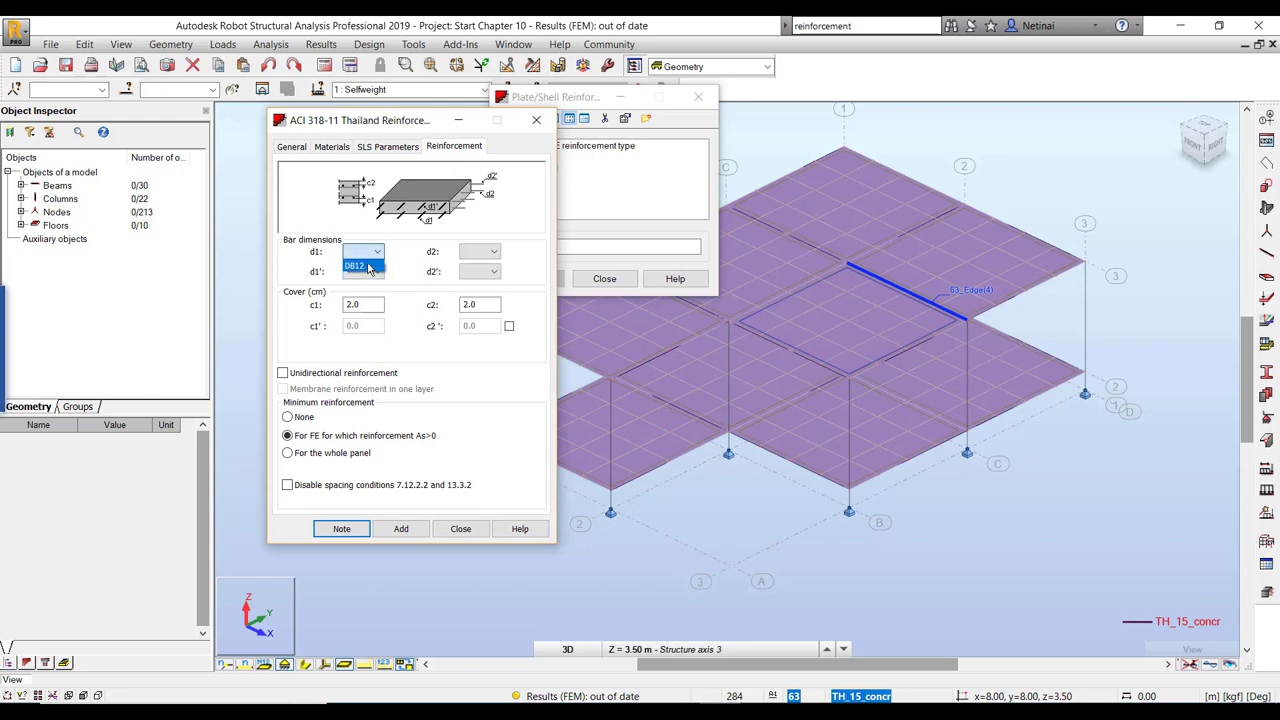
{"action": "left_click", "coordinate": [489, 256]}
{"action": "left_click", "coordinate": [478, 259]}
{"action": "left_click", "coordinate": [377, 271]}
{"action": "left_click", "coordinate": [362, 288]}
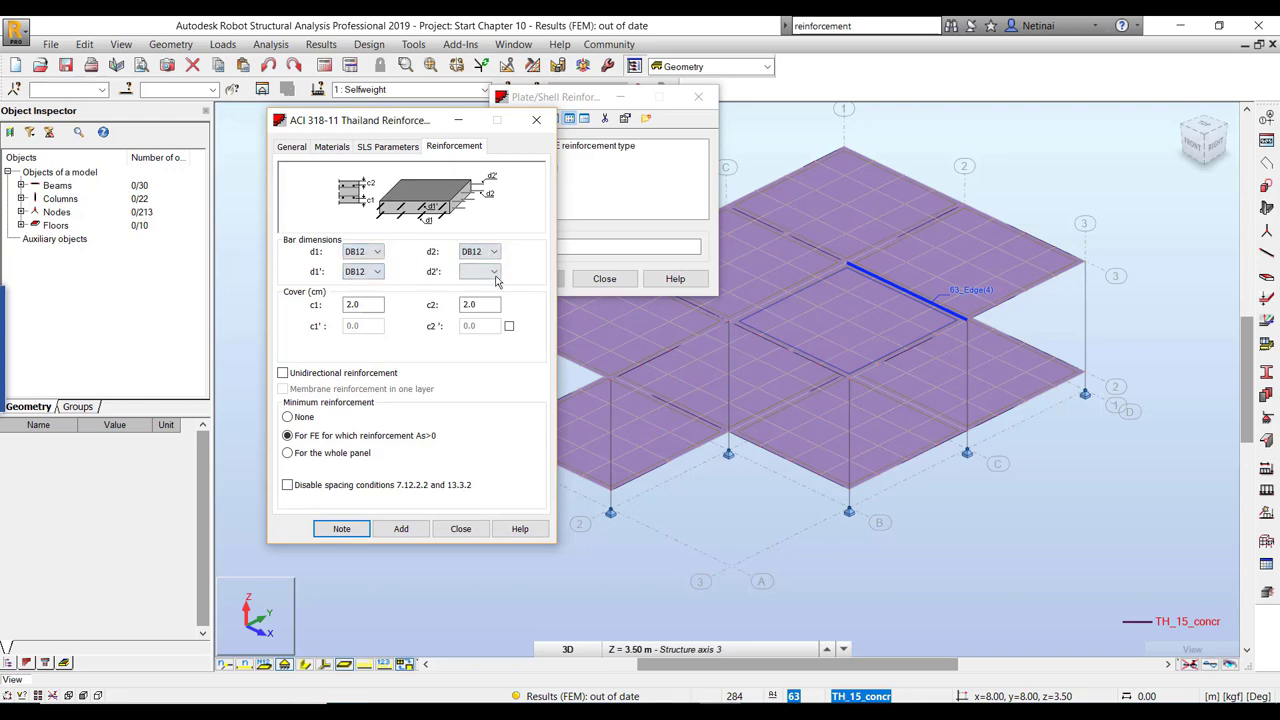
{"action": "left_click", "coordinate": [489, 271]}
{"action": "left_click", "coordinate": [486, 287]}
{"action": "left_click", "coordinate": [398, 532]}
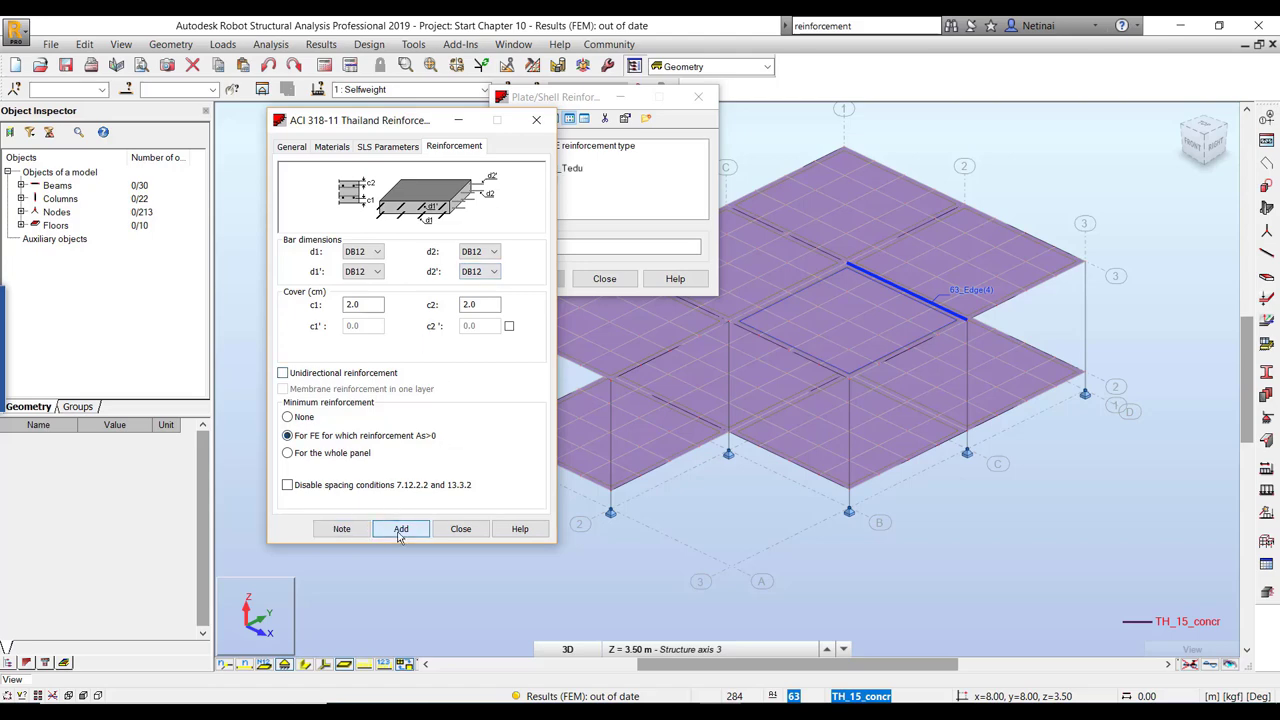
{"action": "left_click", "coordinate": [536, 120]}
- Apply RC floor_Tedu reinforcement to floor panels 55to64
{"action": "left_click", "coordinate": [556, 248]}
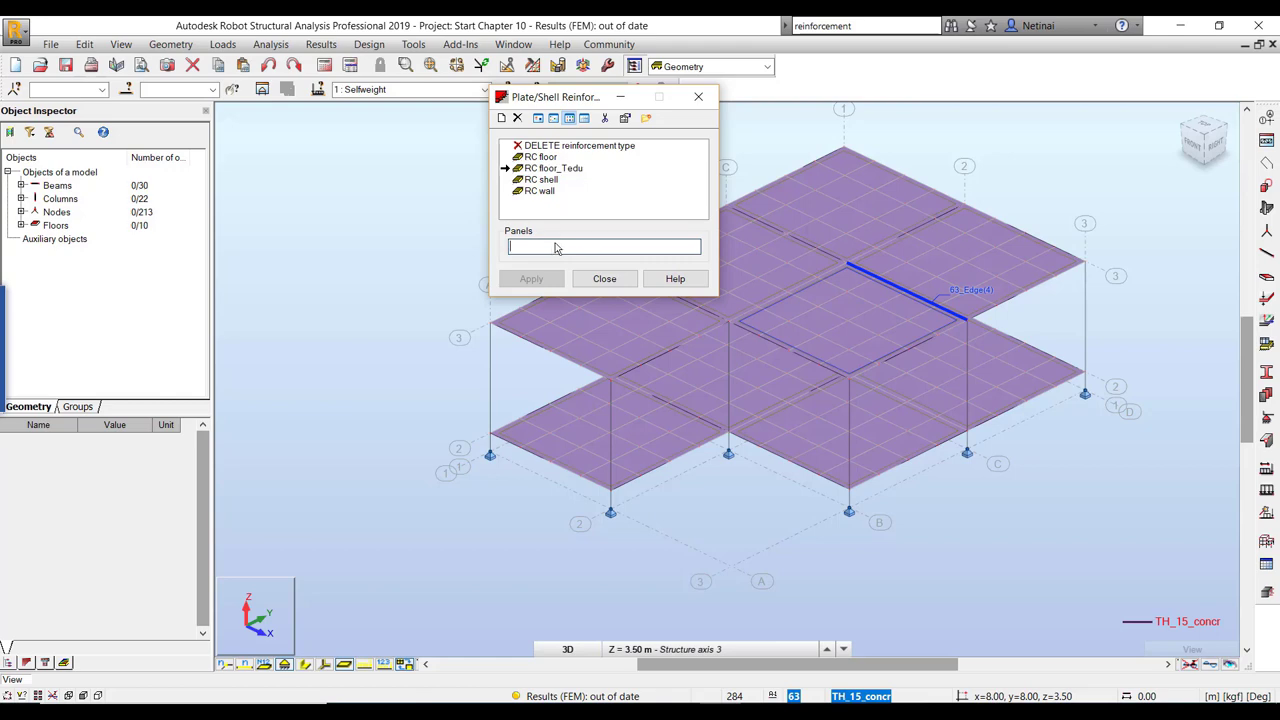
{"action": "right_click", "coordinate": [55, 228]}
{"action": "left_click", "coordinate": [92, 256]}
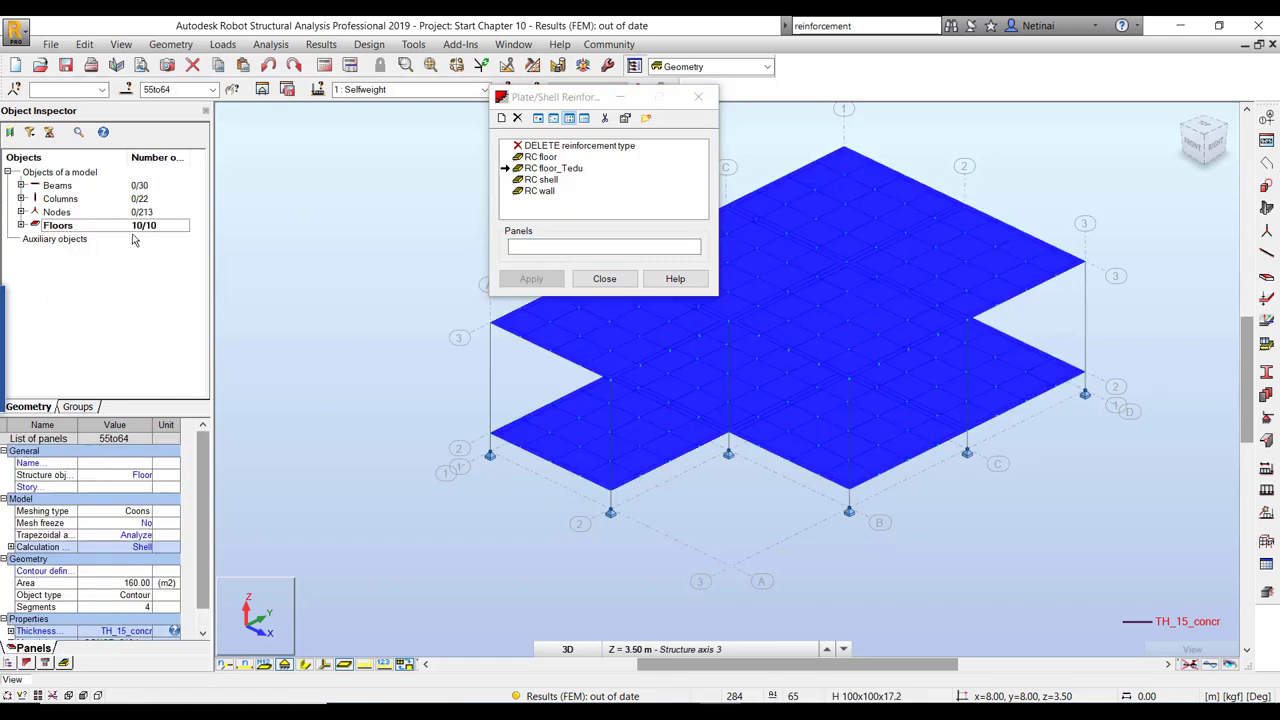
{"action": "left_click", "coordinate": [548, 250]}
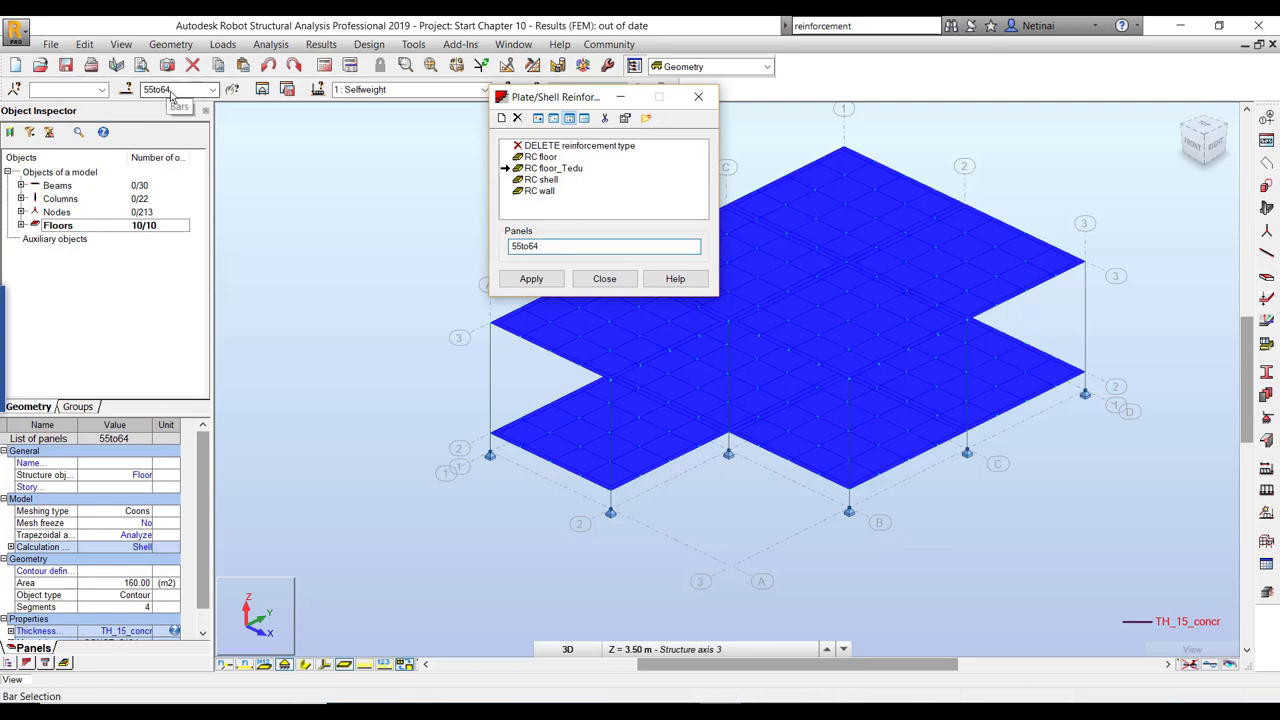
{"action": "left_click", "coordinate": [531, 279]}
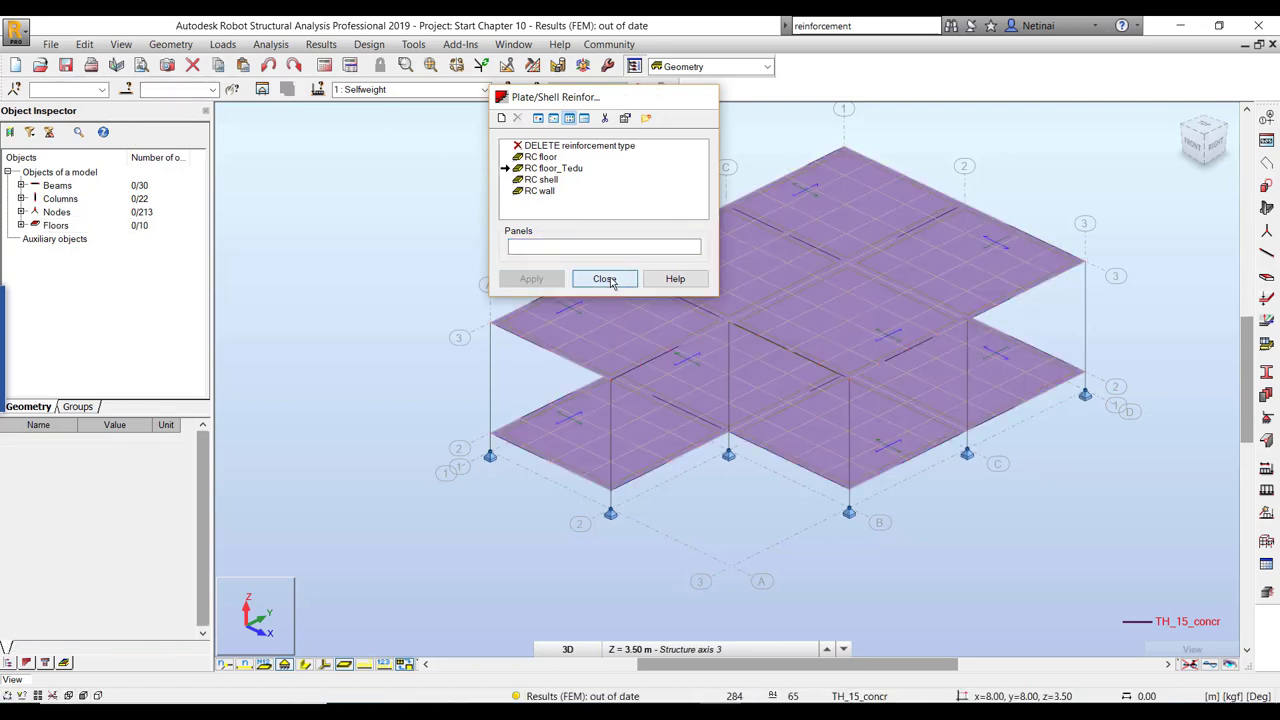
{"action": "left_click", "coordinate": [604, 279]}
- Check panel 59, clear the selection, and run the structural calculation
{"action": "scroll", "coordinate": [420, 303], "scroll_direction": "up", "scroll_amount": 1}
{"action": "scroll", "coordinate": [380, 370], "scroll_direction": "up", "scroll_amount": 1}
{"action": "scroll", "coordinate": [356, 399], "scroll_direction": "up", "scroll_amount": 2}
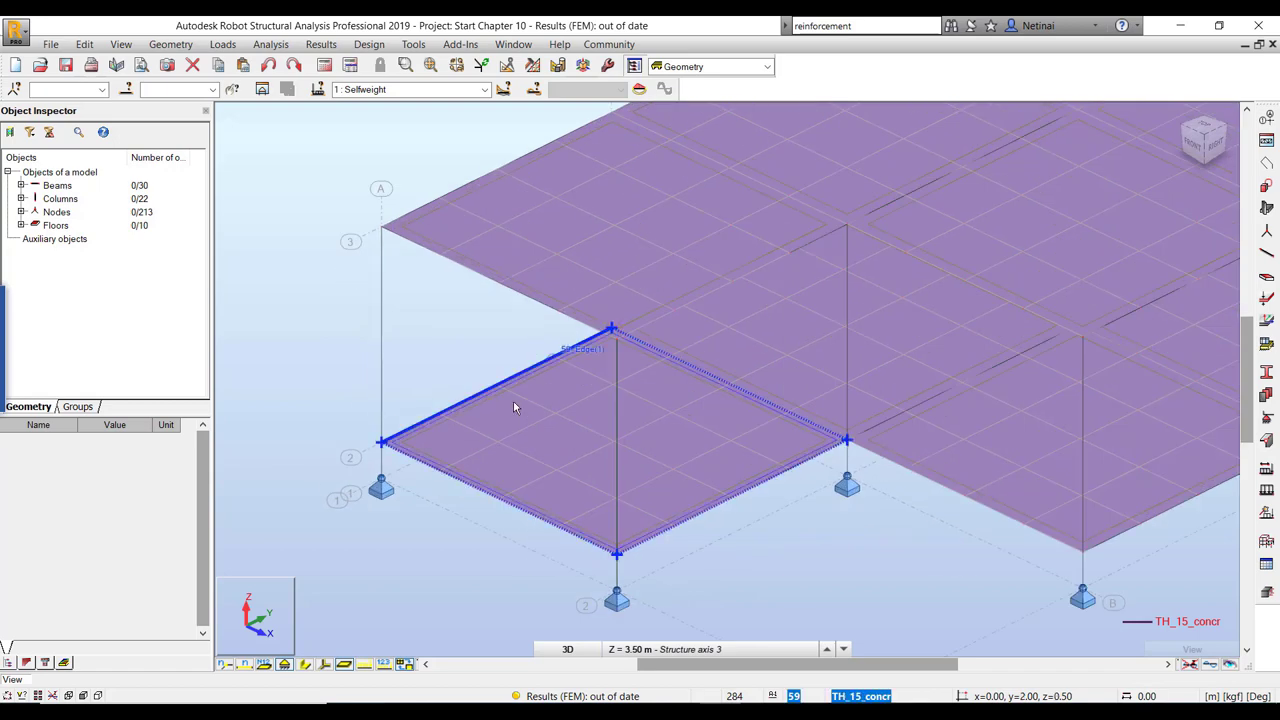
{"action": "left_click", "coordinate": [513, 407]}
{"action": "scroll", "coordinate": [135, 580], "scroll_direction": "down", "scroll_amount": 1}
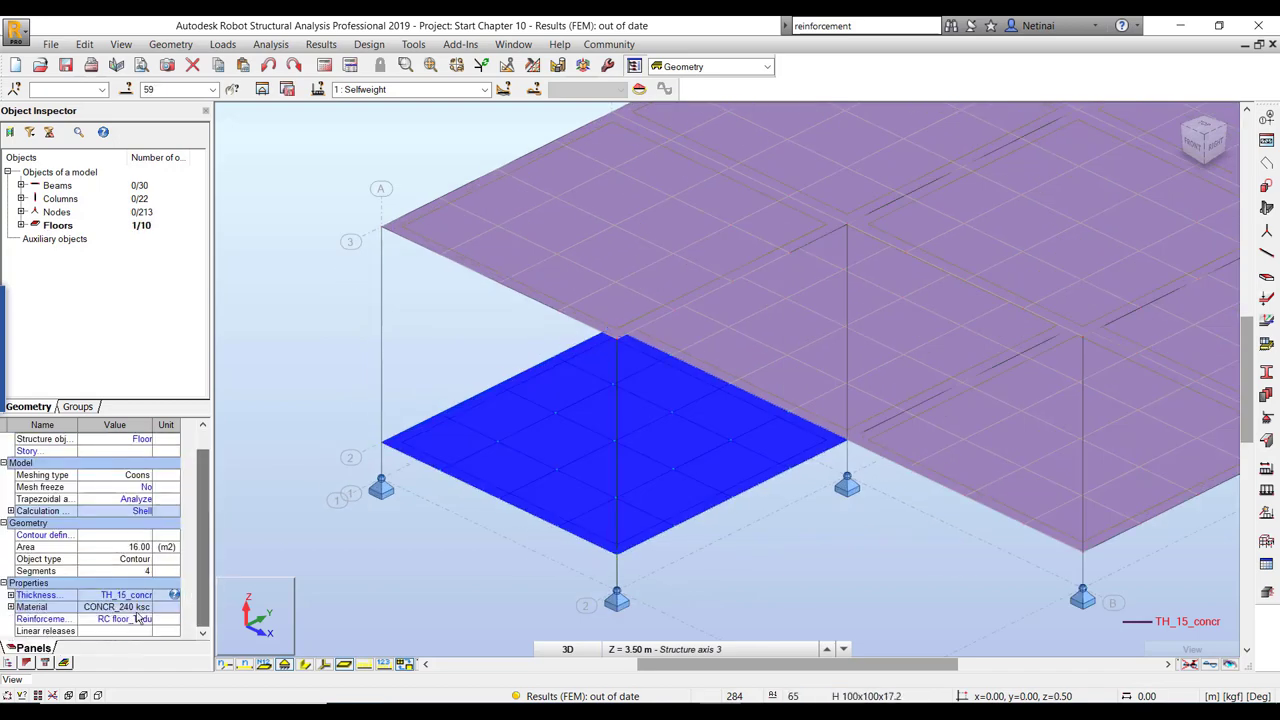
{"action": "left_click", "coordinate": [396, 138]}
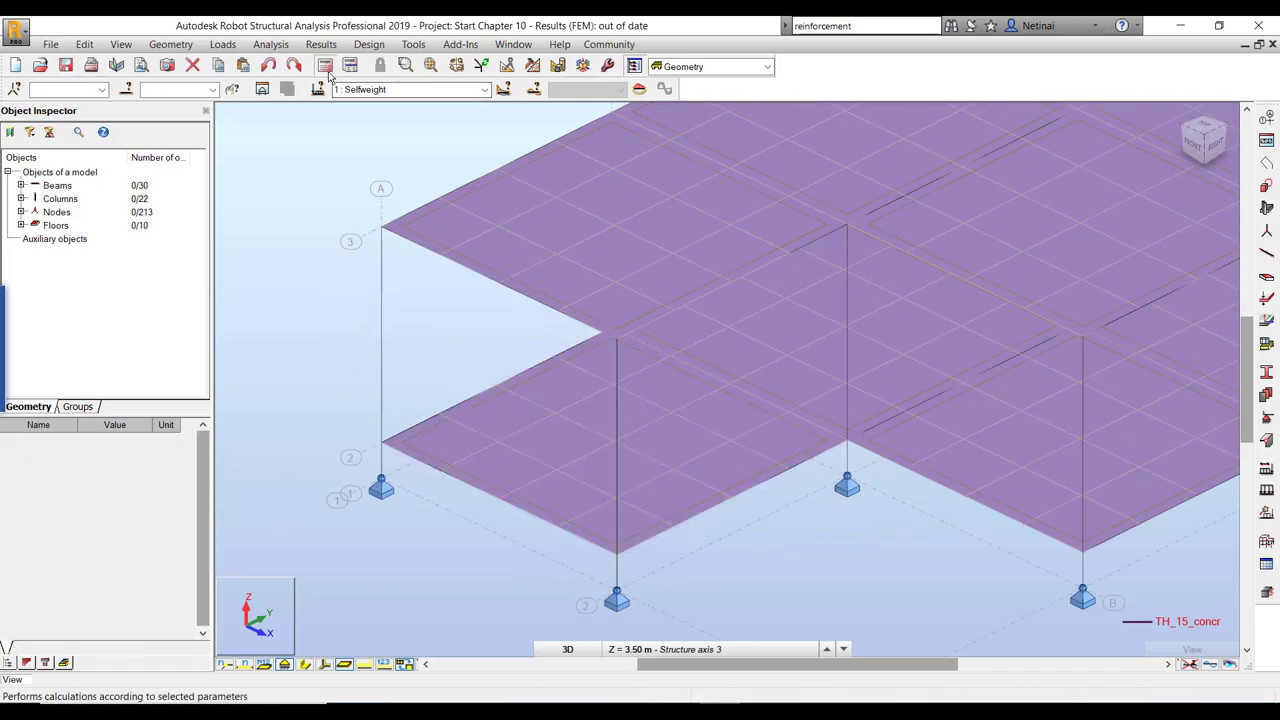
{"action": "left_click", "coordinate": [287, 89]}
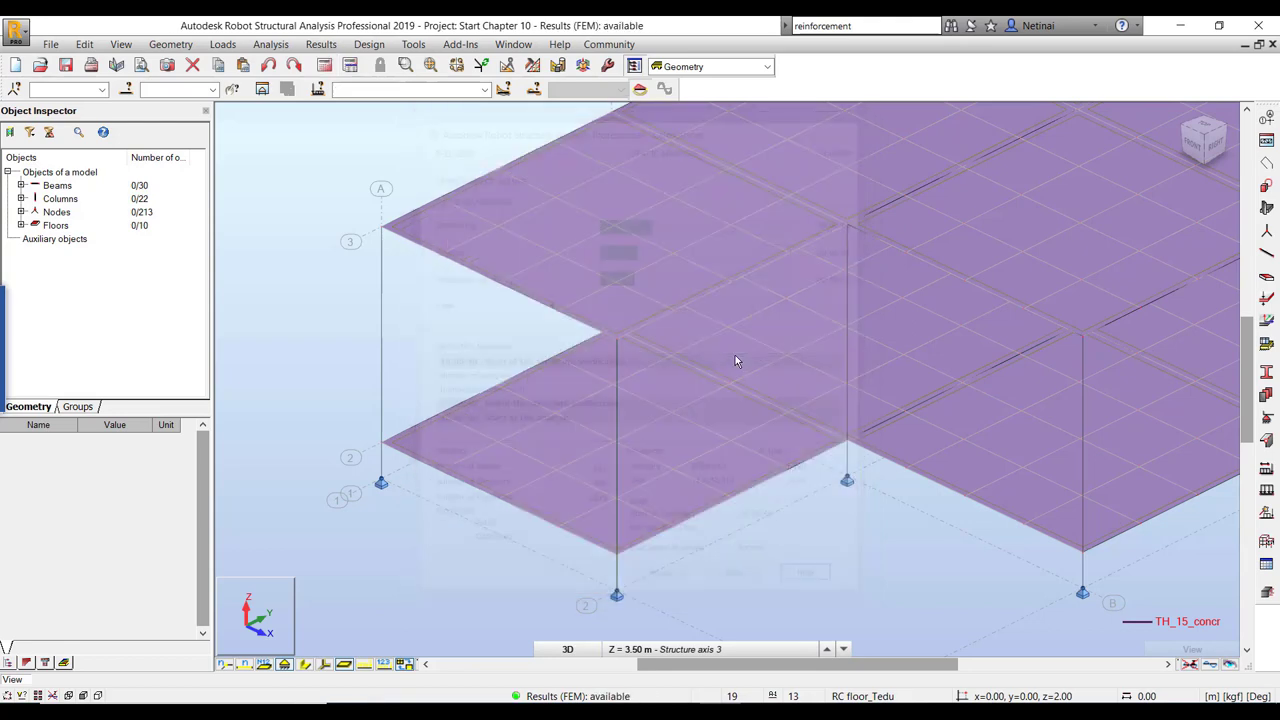
- Orbit to a lower viewpoint and bring up the Results menu's result types
{"action": "scroll", "coordinate": [700, 453], "scroll_direction": "down", "scroll_amount": 2}
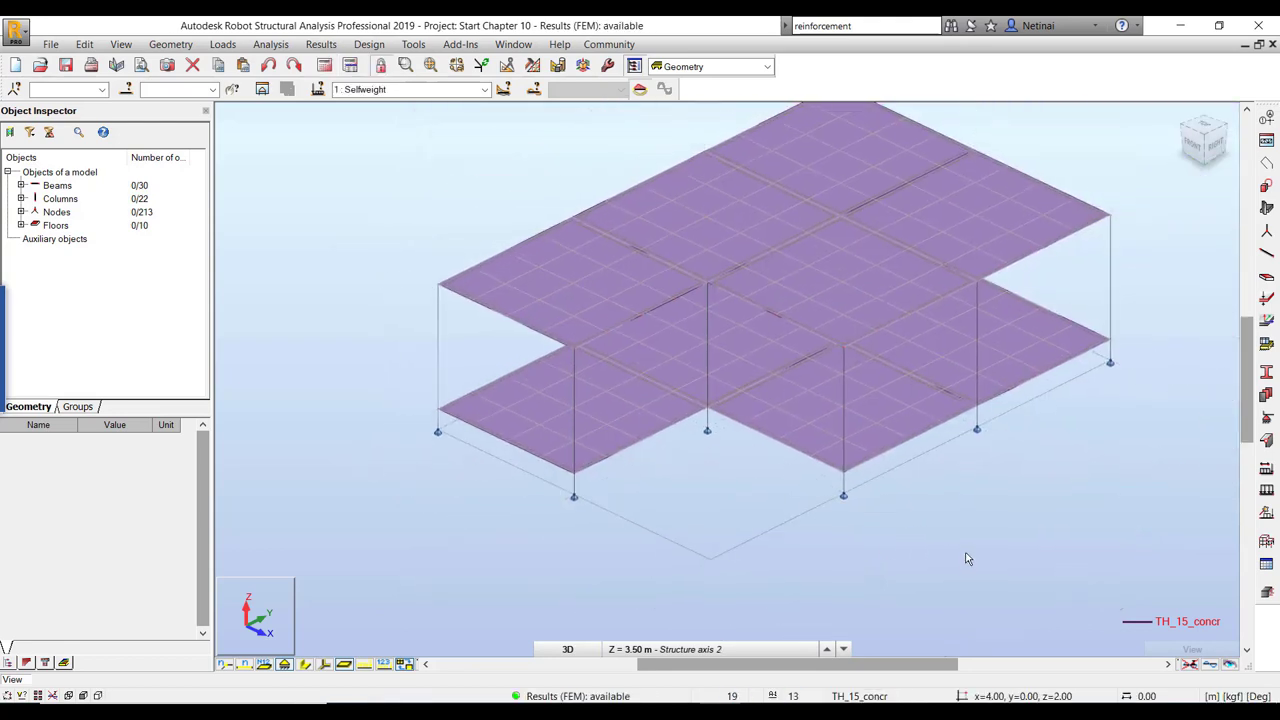
{"action": "mouse_move", "coordinate": [966, 560]}
{"action": "middle_mouse_down", "text": "shift"}
{"action": "mouse_move", "coordinate": [880, 560]}
{"action": "mouse_move", "coordinate": [887, 513]}
{"action": "middle_mouse_up", "text": "shift"}
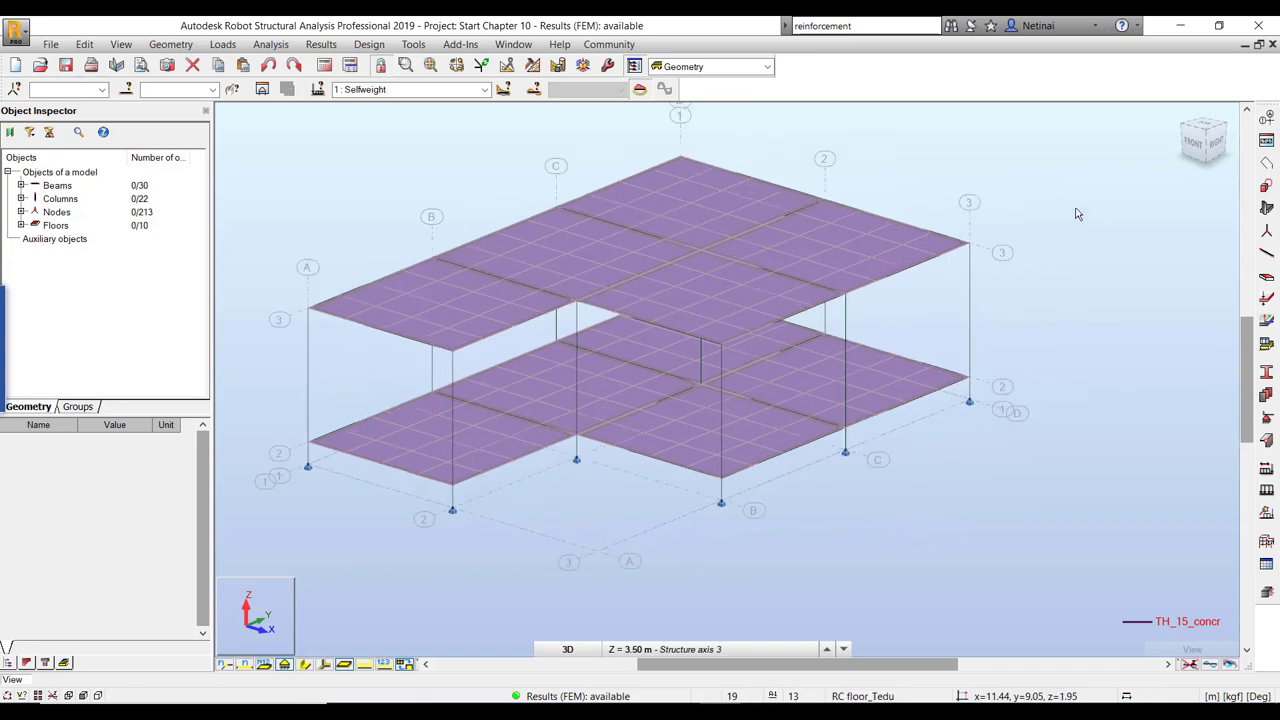
{"action": "left_click", "coordinate": [322, 45]}
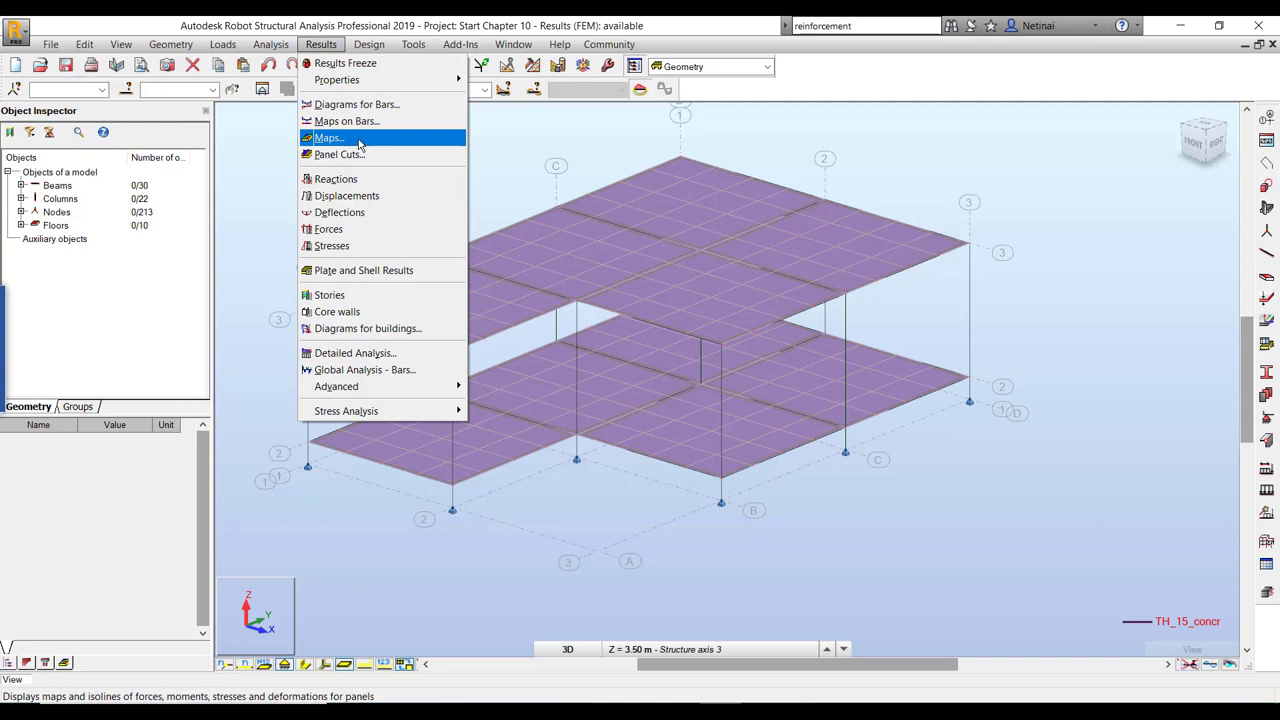
- Display the vertical displacement (z) map on the slab panels
{"action": "left_click", "coordinate": [330, 138]}
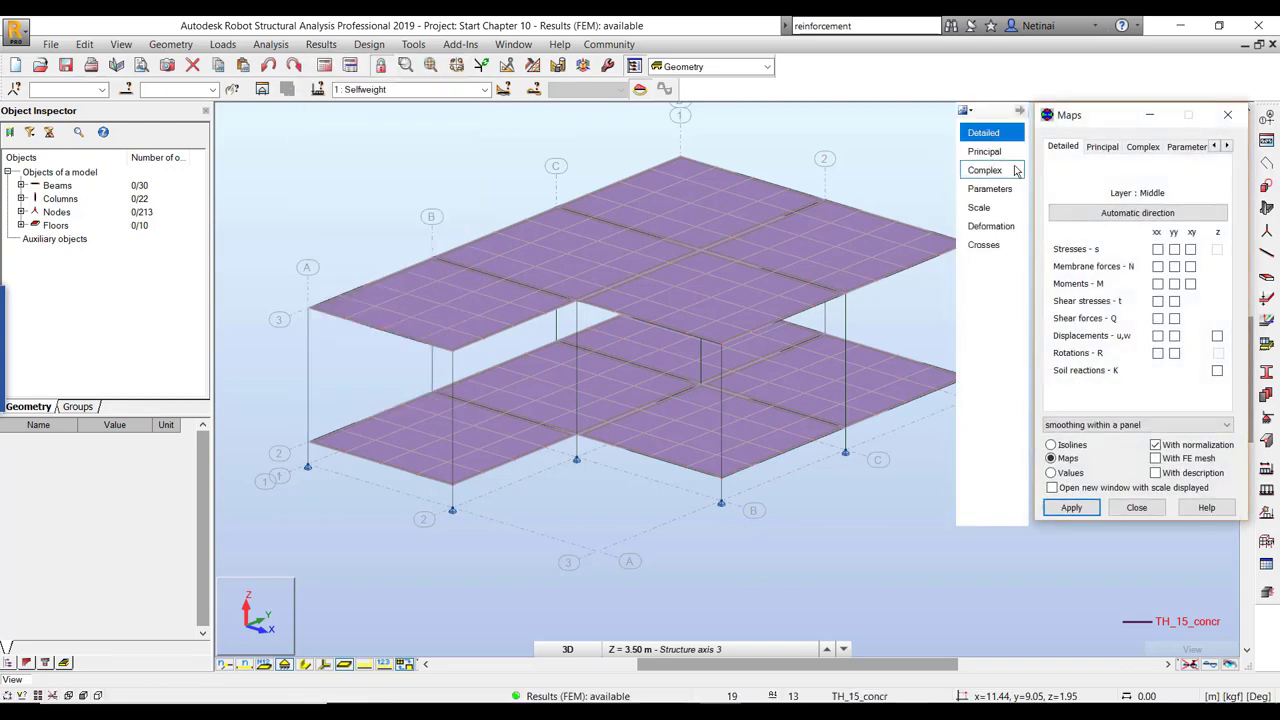
{"action": "left_click", "coordinate": [1216, 337]}
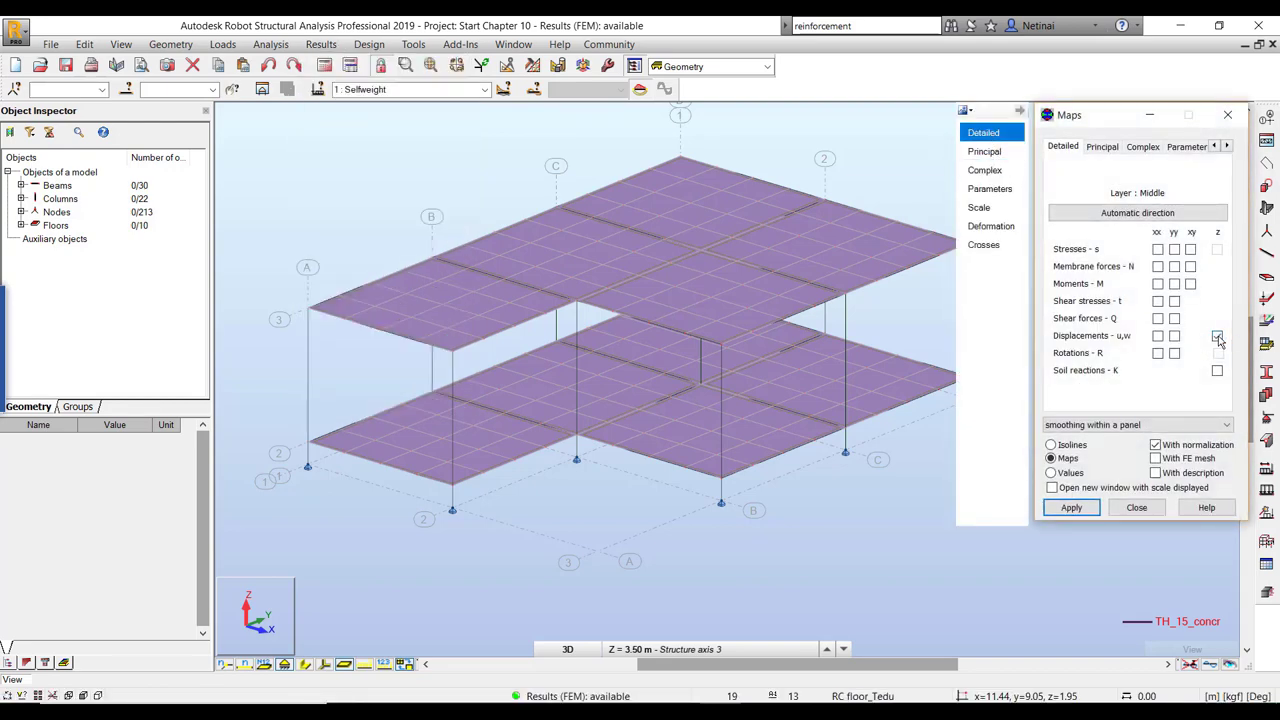
{"action": "left_click", "coordinate": [1072, 508]}
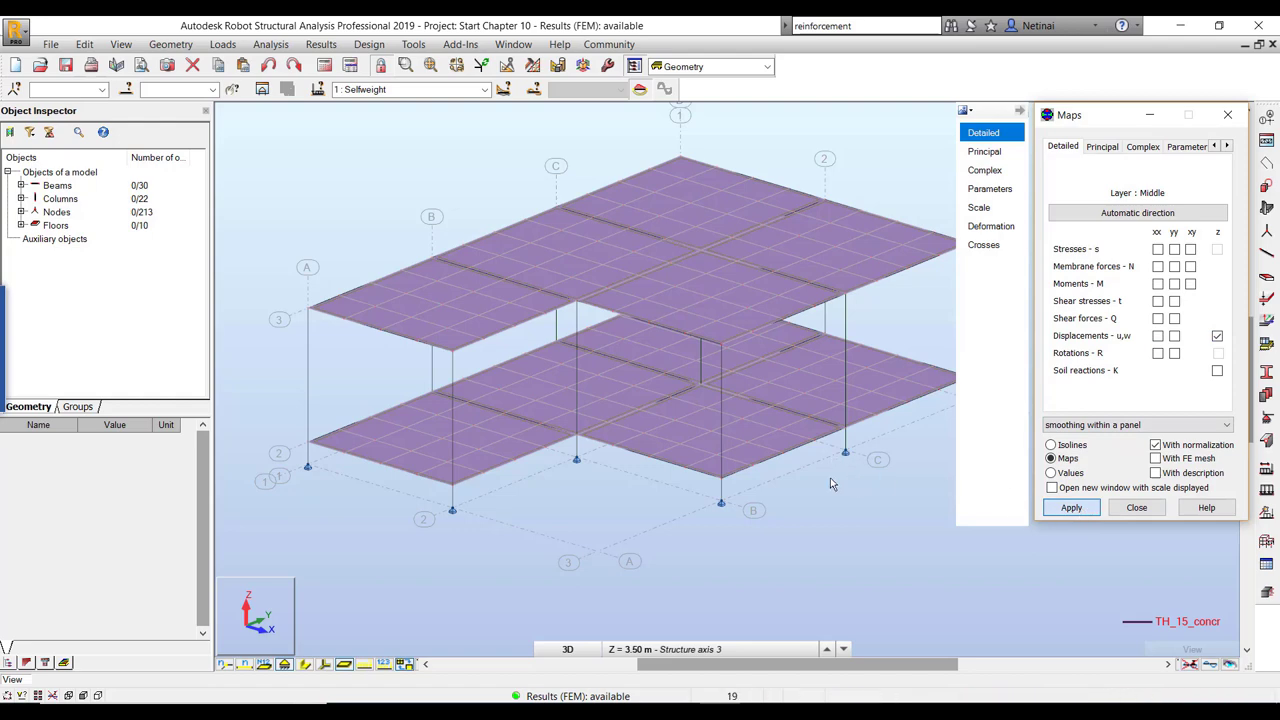
- Switch to case 5: 1.4 DL + 1.7 LL and map MXX moments on both slabs
{"action": "left_click", "coordinate": [485, 89]}
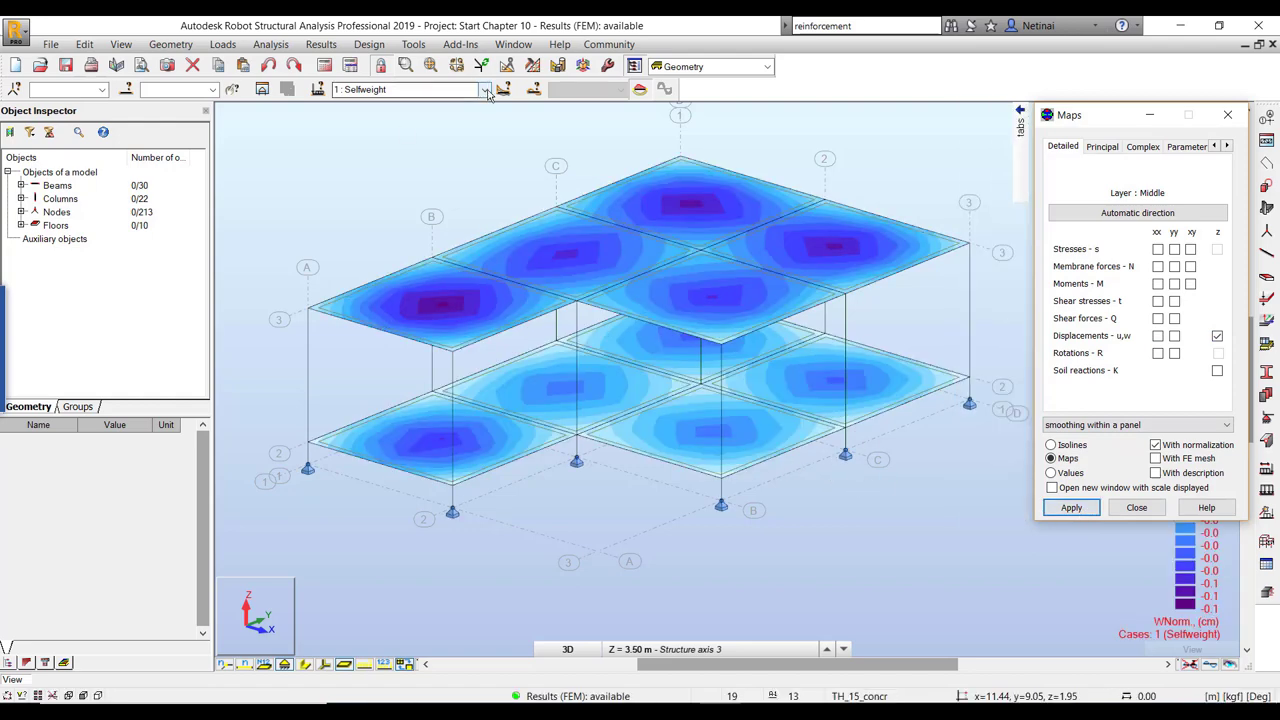
{"action": "left_click", "coordinate": [420, 143]}
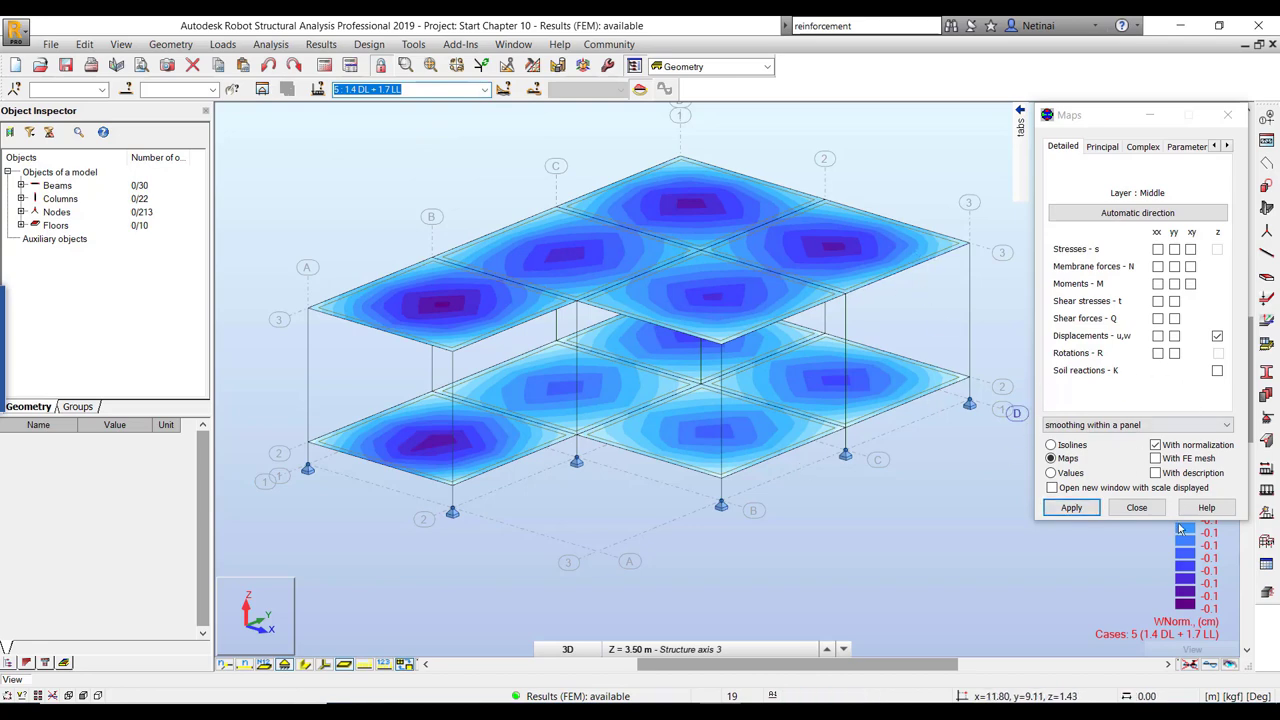
{"action": "left_click", "coordinate": [1020, 125]}
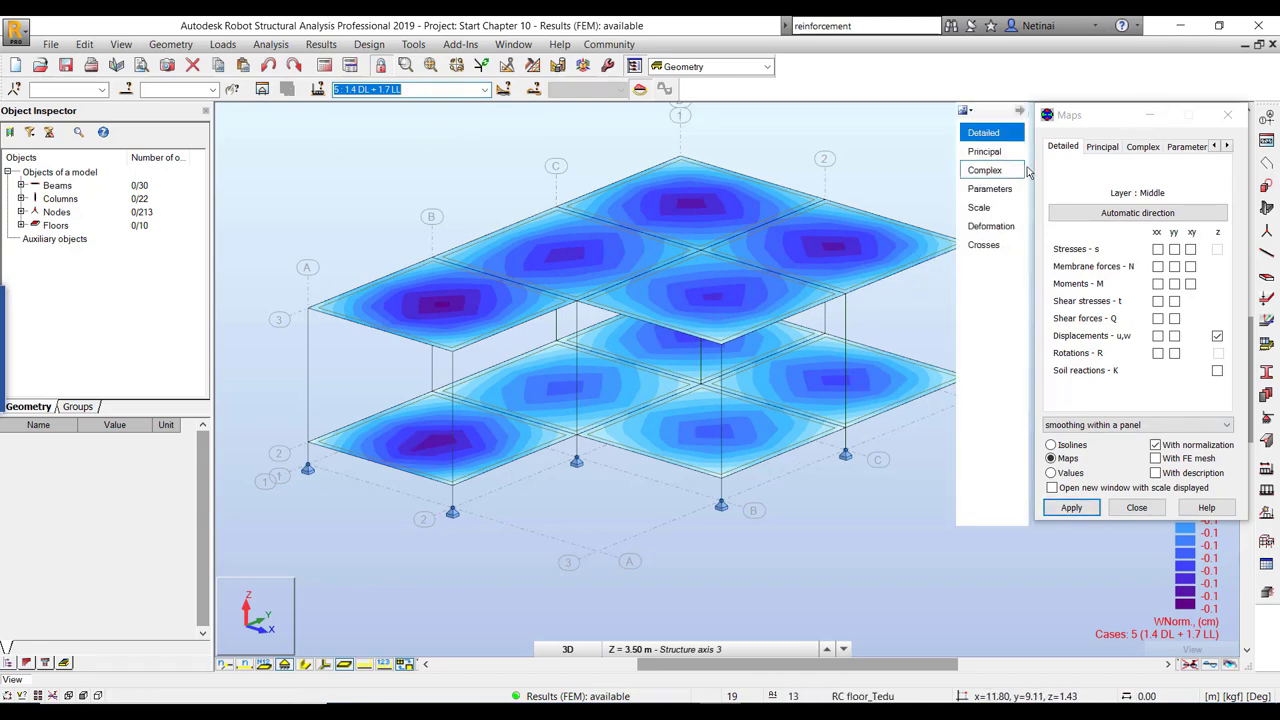
{"action": "left_click", "coordinate": [1218, 338]}
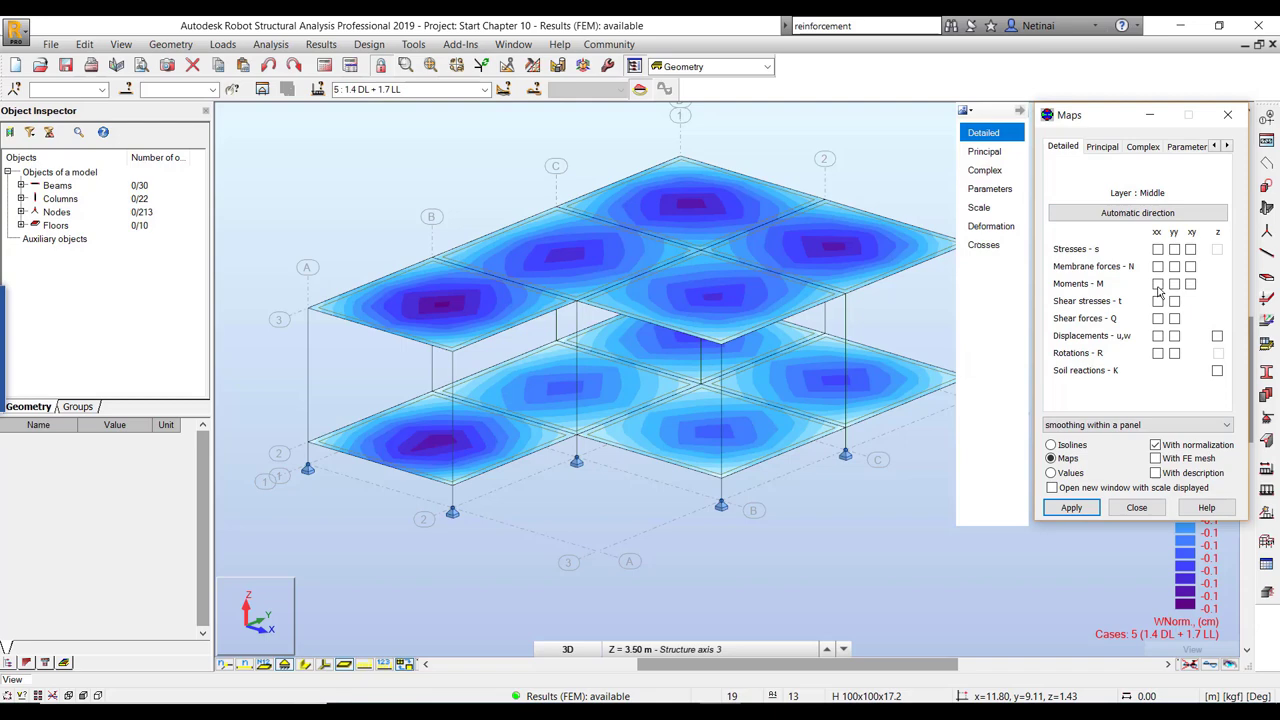
{"action": "left_click", "coordinate": [1076, 505]}
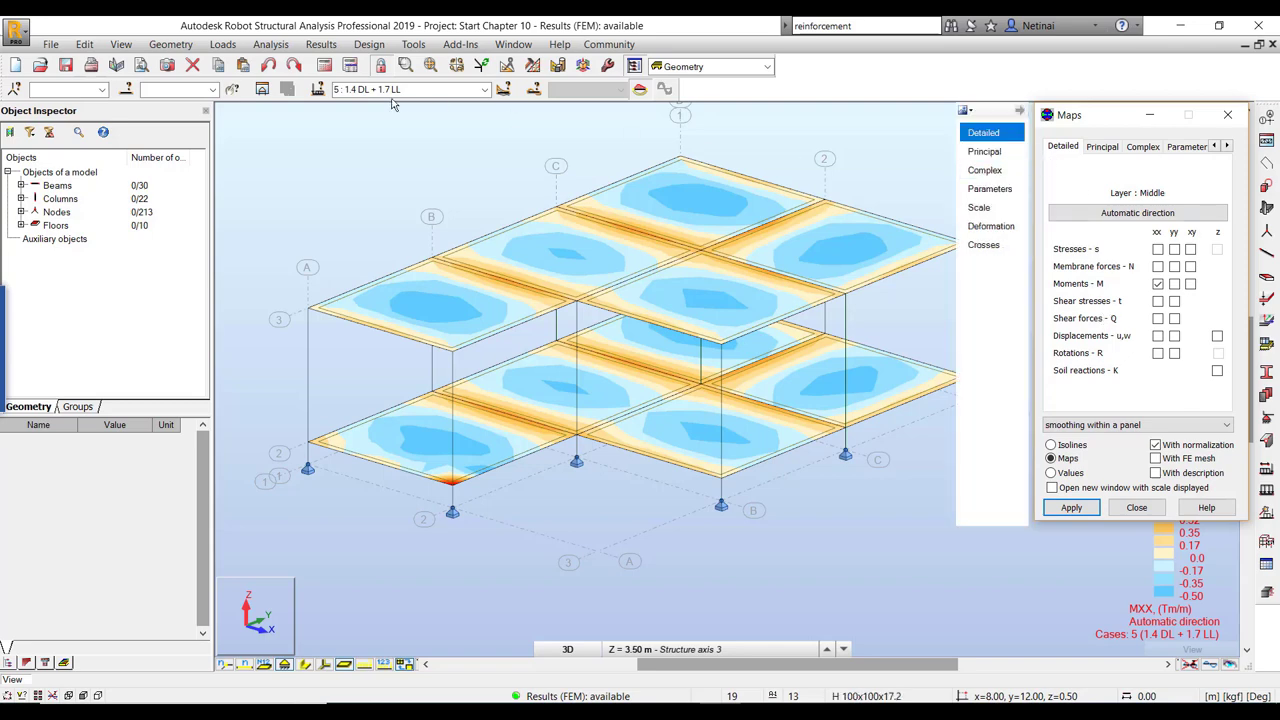
{"action": "left_click", "coordinate": [1228, 114]}
{"action": "middle_click_drag", "start_coordinate": [1027, 214], "coordinate": [1066, 230]}
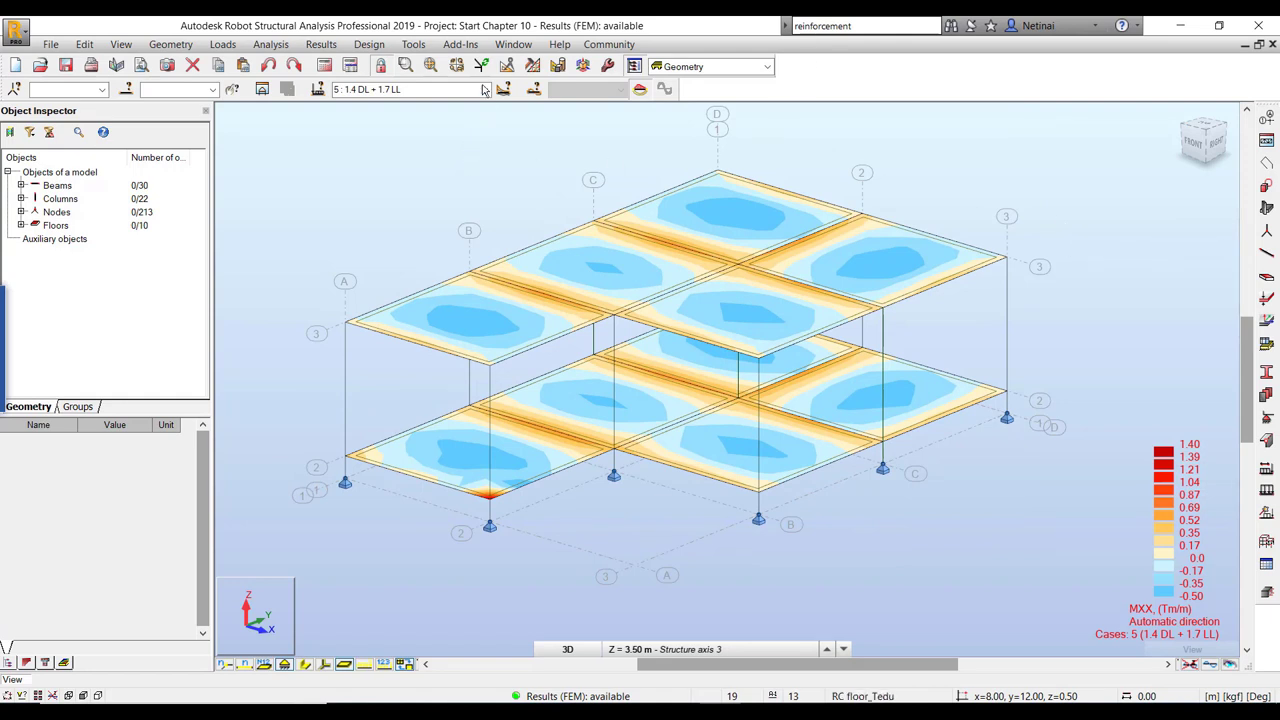
{"action": "left_click", "coordinate": [369, 44]}
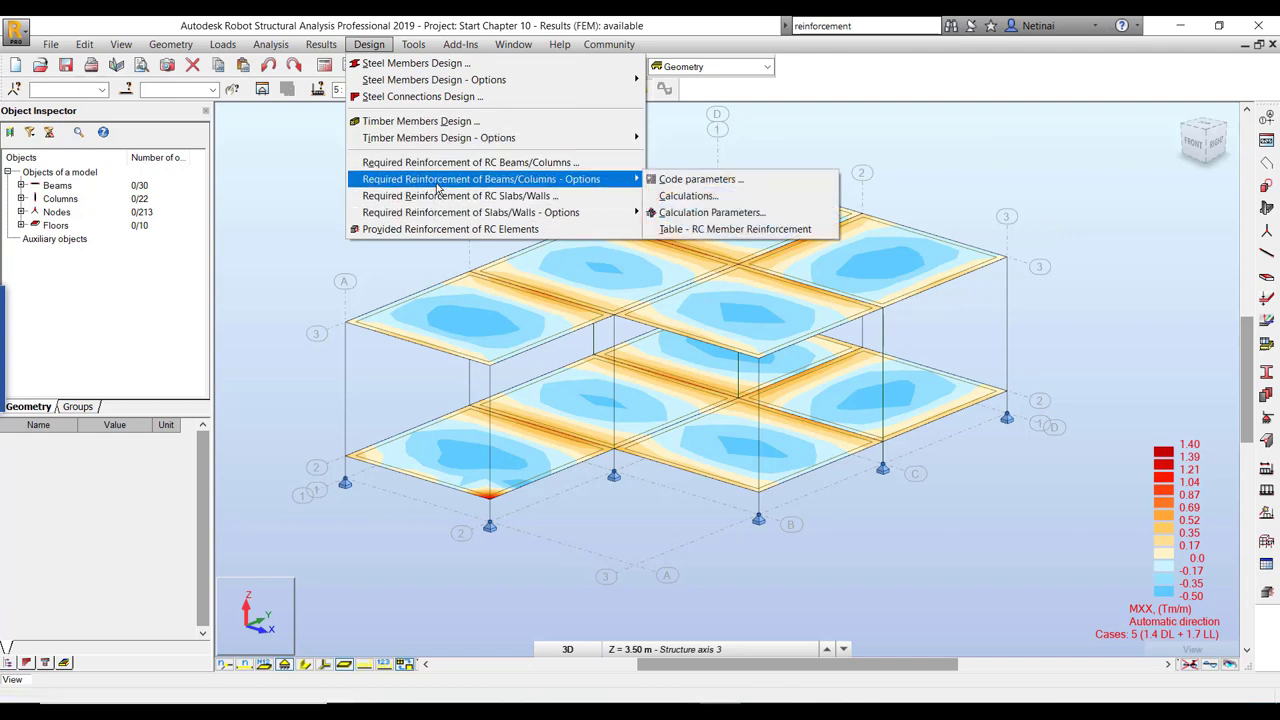
{"action": "mouse_move", "coordinate": [470, 212]}
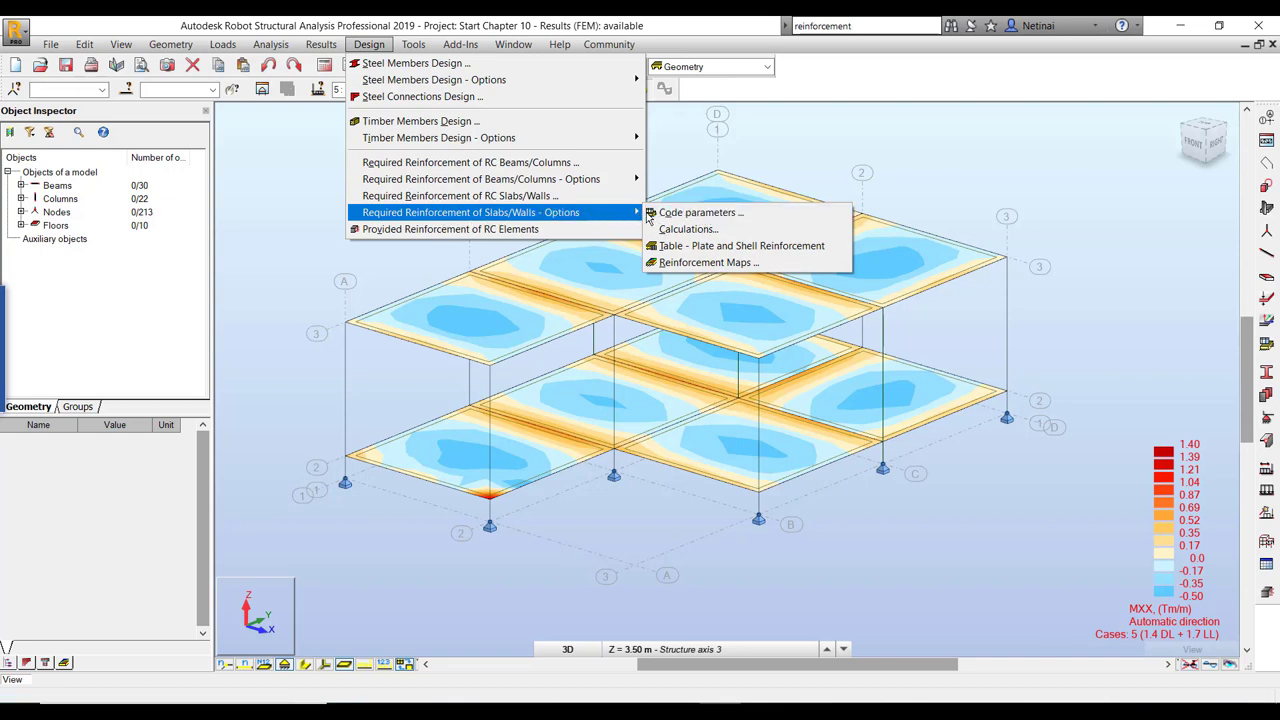
{"action": "left_click", "coordinate": [678, 212]}
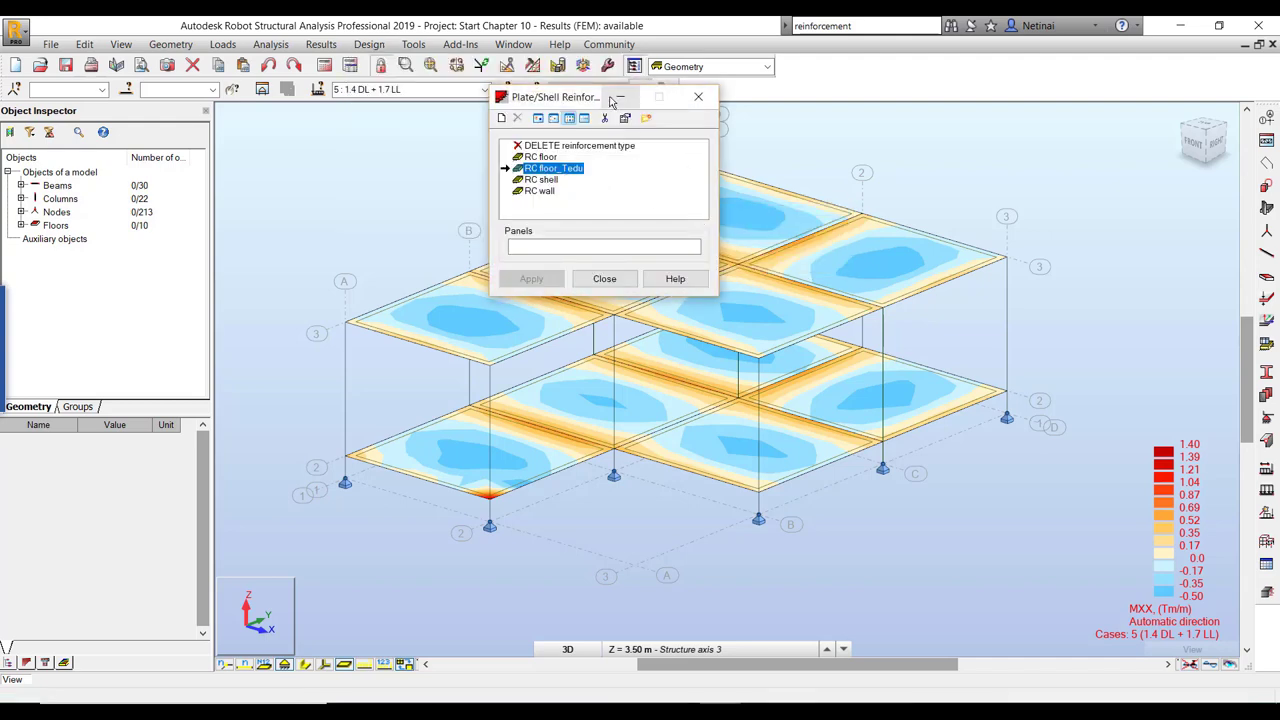
{"action": "left_click_drag", "start_coordinate": [560, 97], "coordinate": [895, 134]}
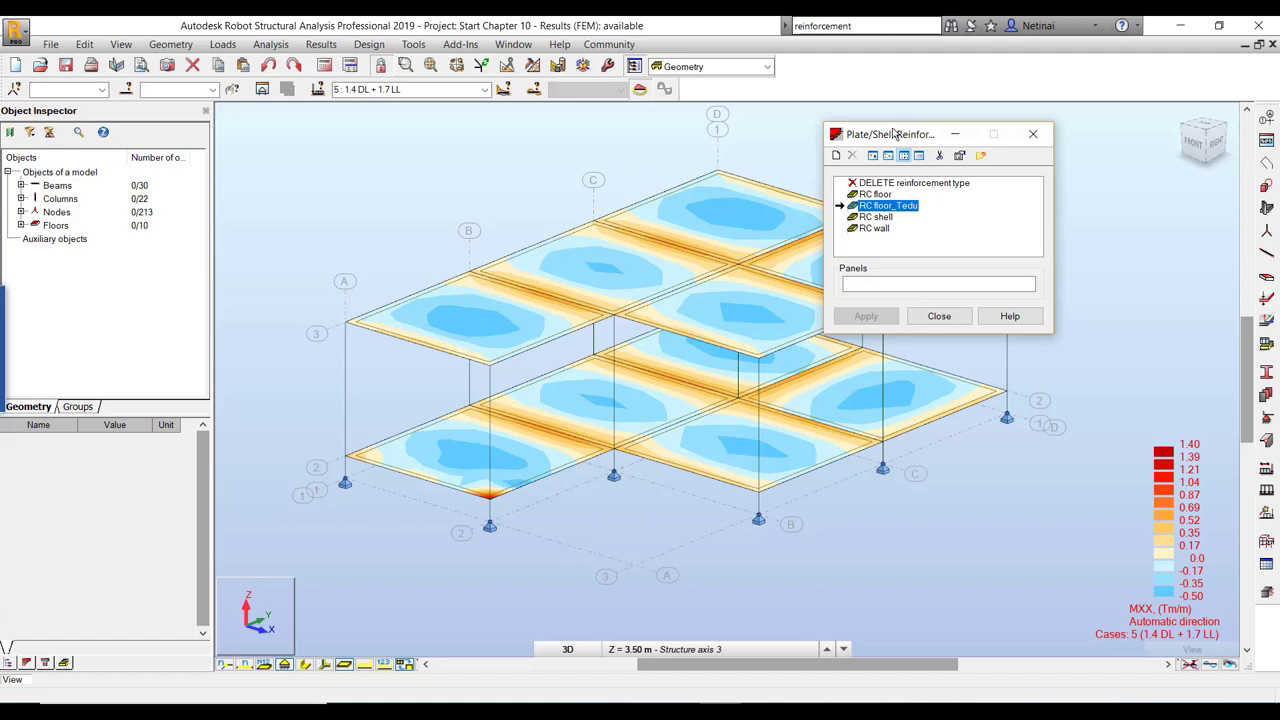
{"action": "left_click", "coordinate": [1033, 133]}
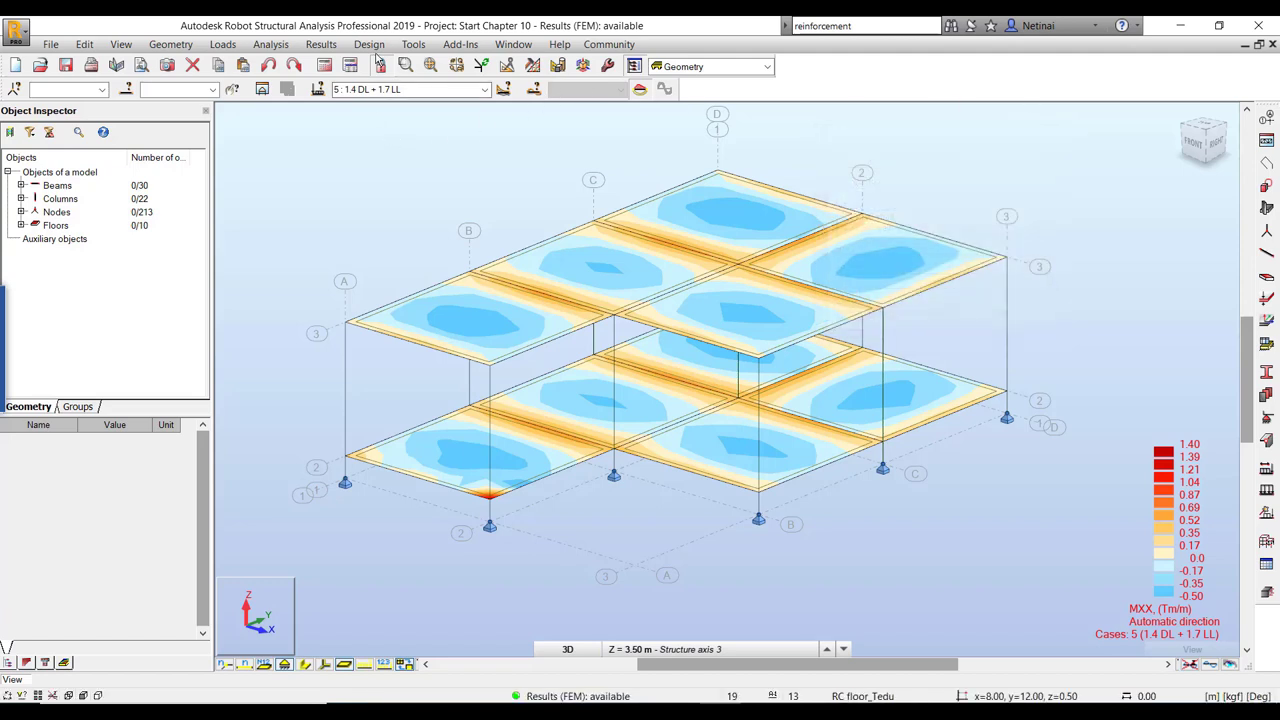
{"action": "left_click", "coordinate": [369, 44]}
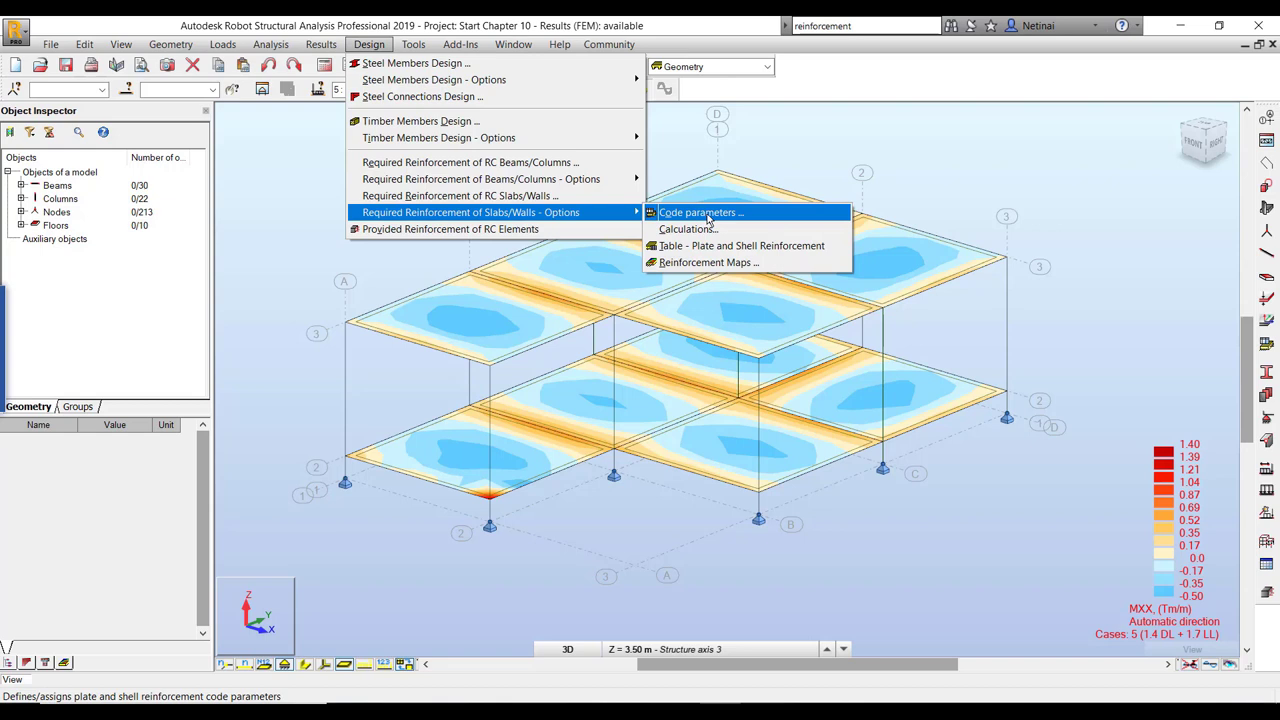
{"action": "left_click", "coordinate": [707, 213]}
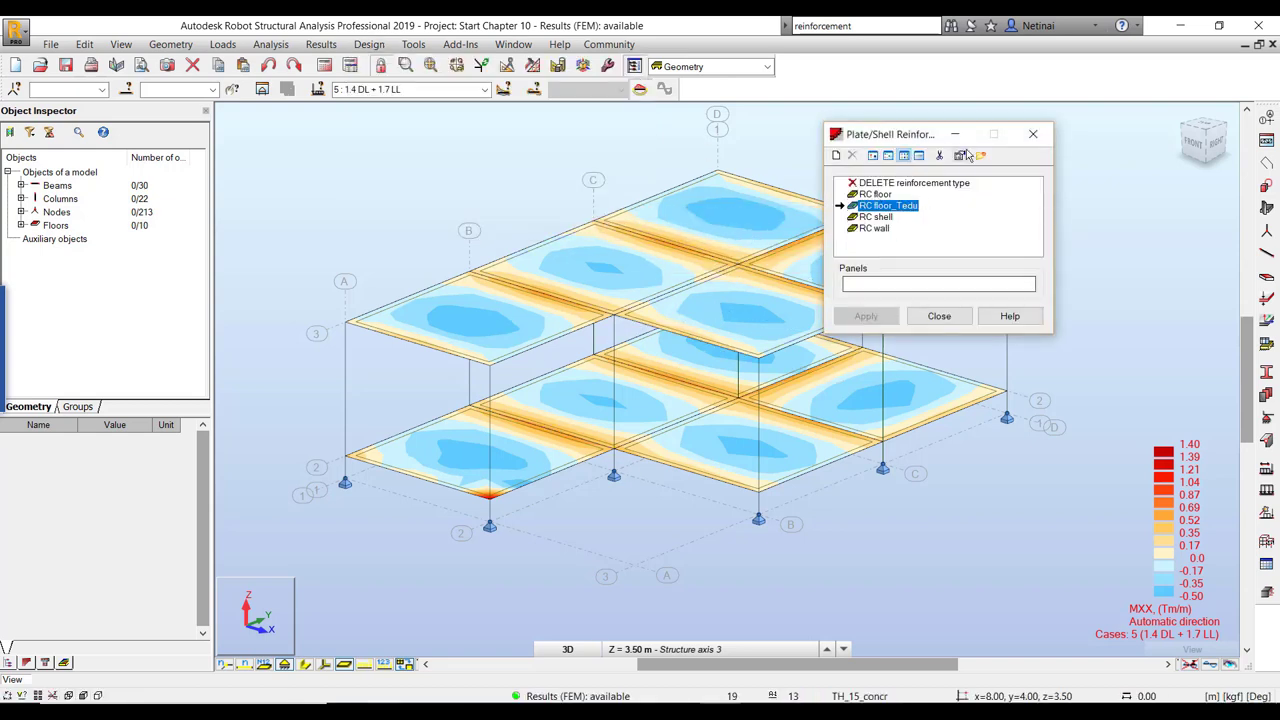
{"action": "left_click", "coordinate": [1033, 133]}
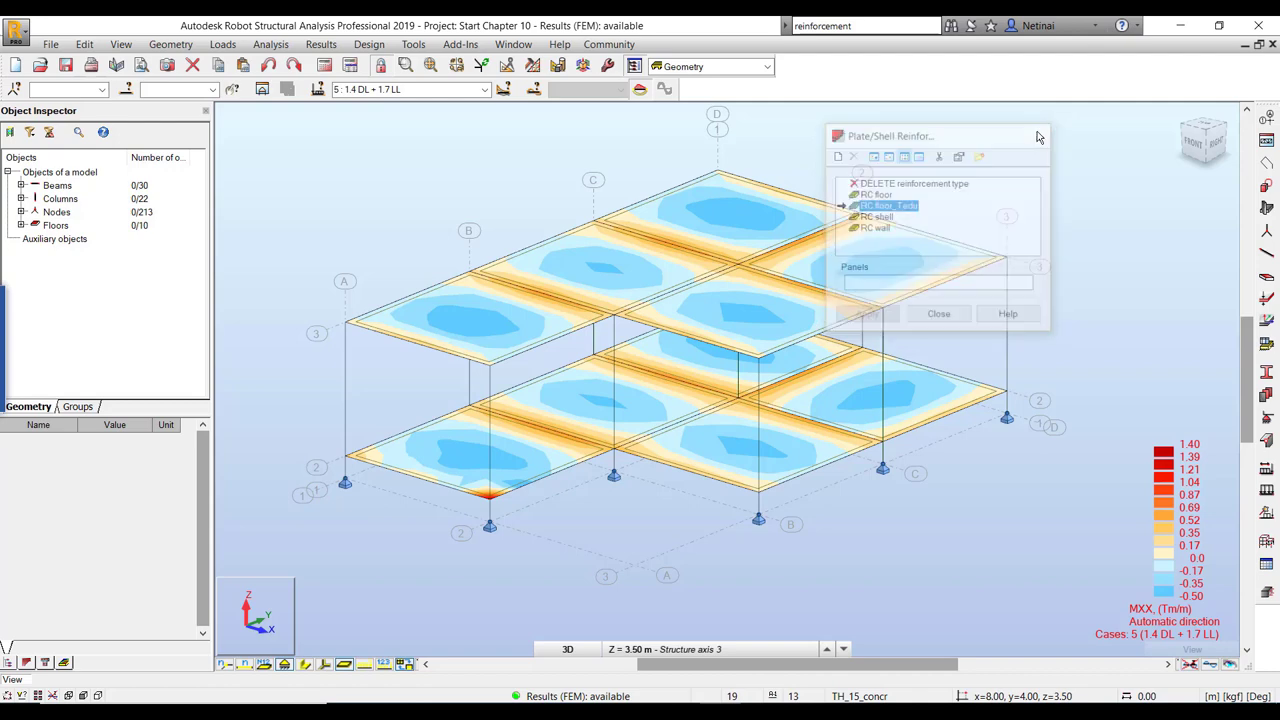
{"action": "left_click", "coordinate": [367, 47]}
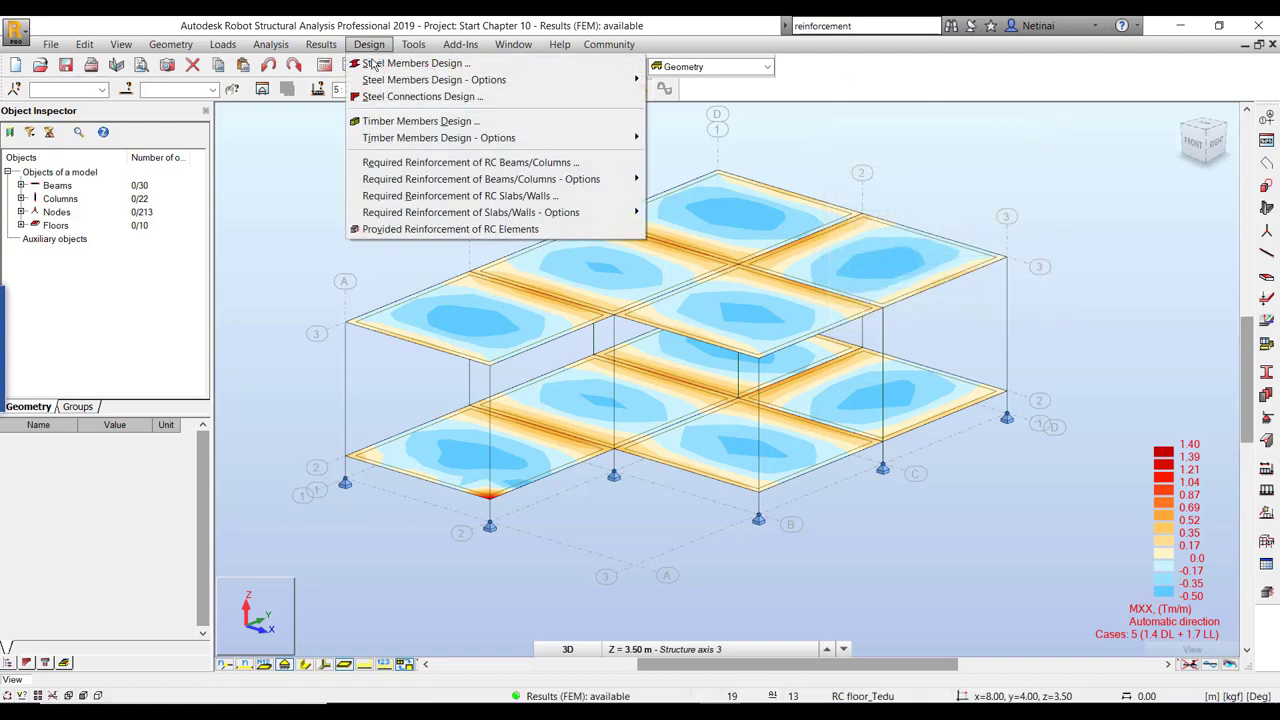
- Calculate required reinforcement for panels 55to64 using ULS case 5: 1.4 DL + 1.7 LL
{"action": "left_click", "coordinate": [408, 198]}
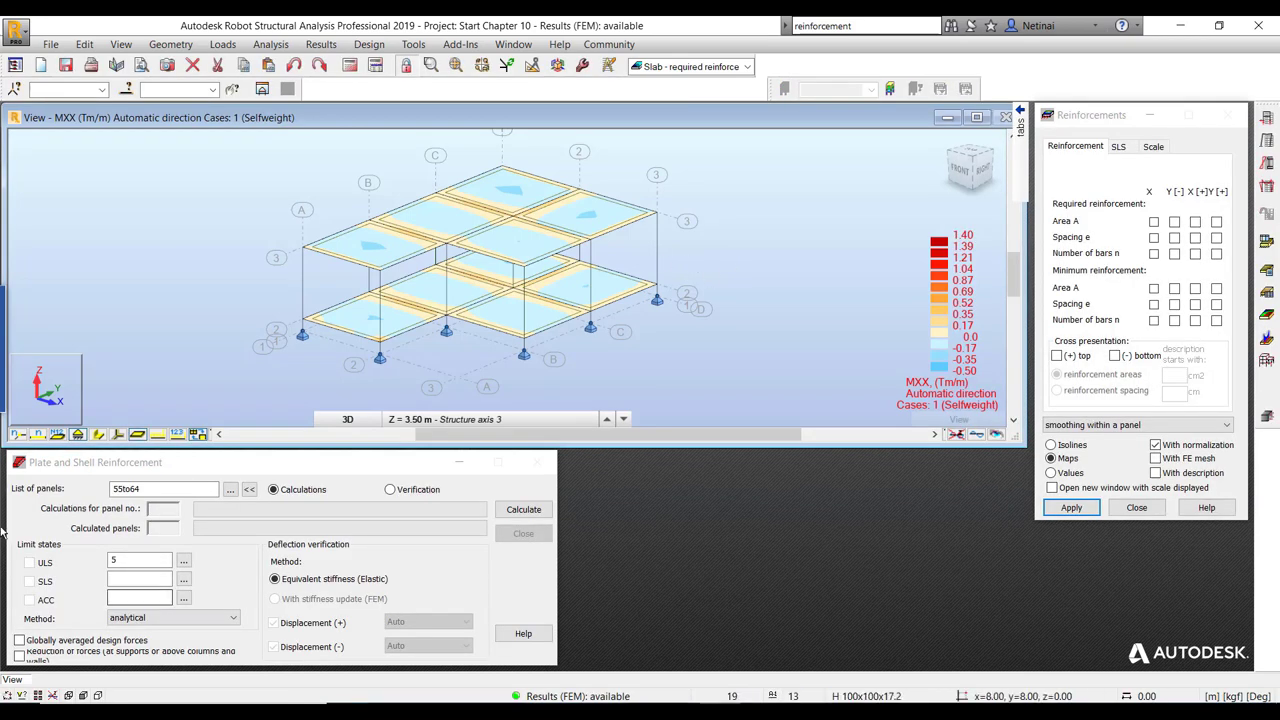
{"action": "left_click_drag", "start_coordinate": [223, 467], "coordinate": [322, 465]}
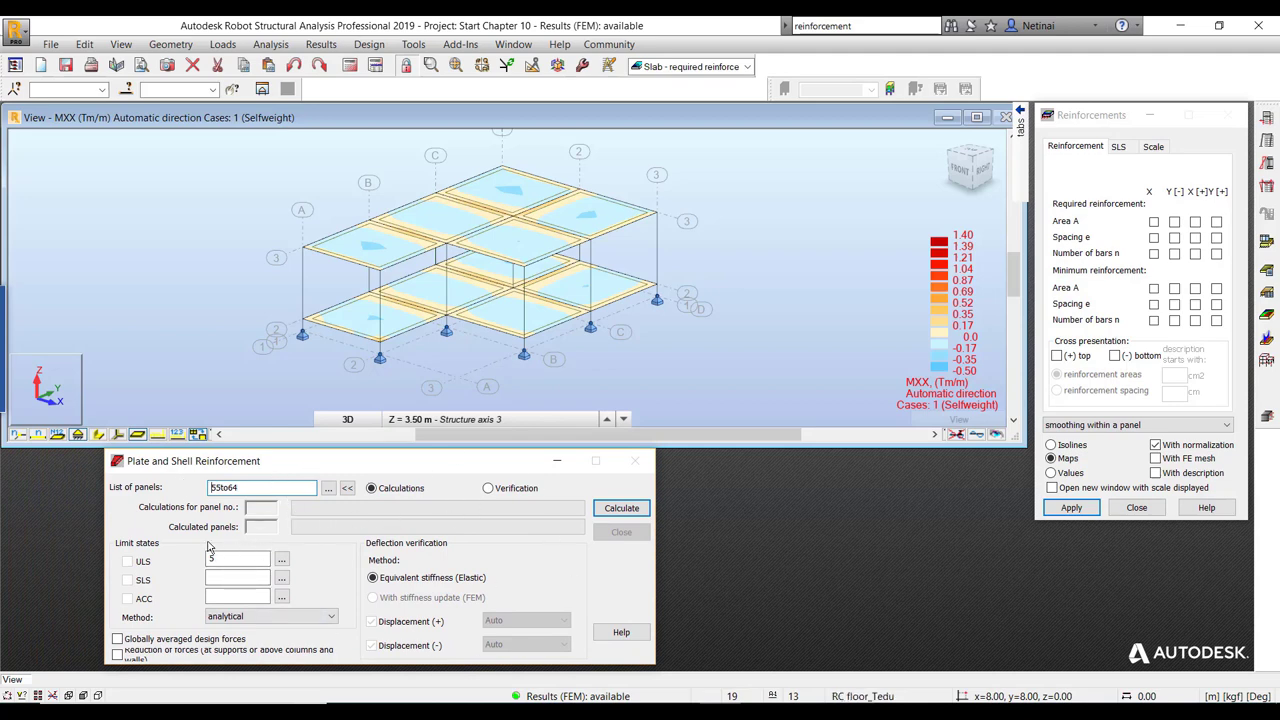
{"action": "left_click_drag", "start_coordinate": [240, 492], "coordinate": [170, 495]}
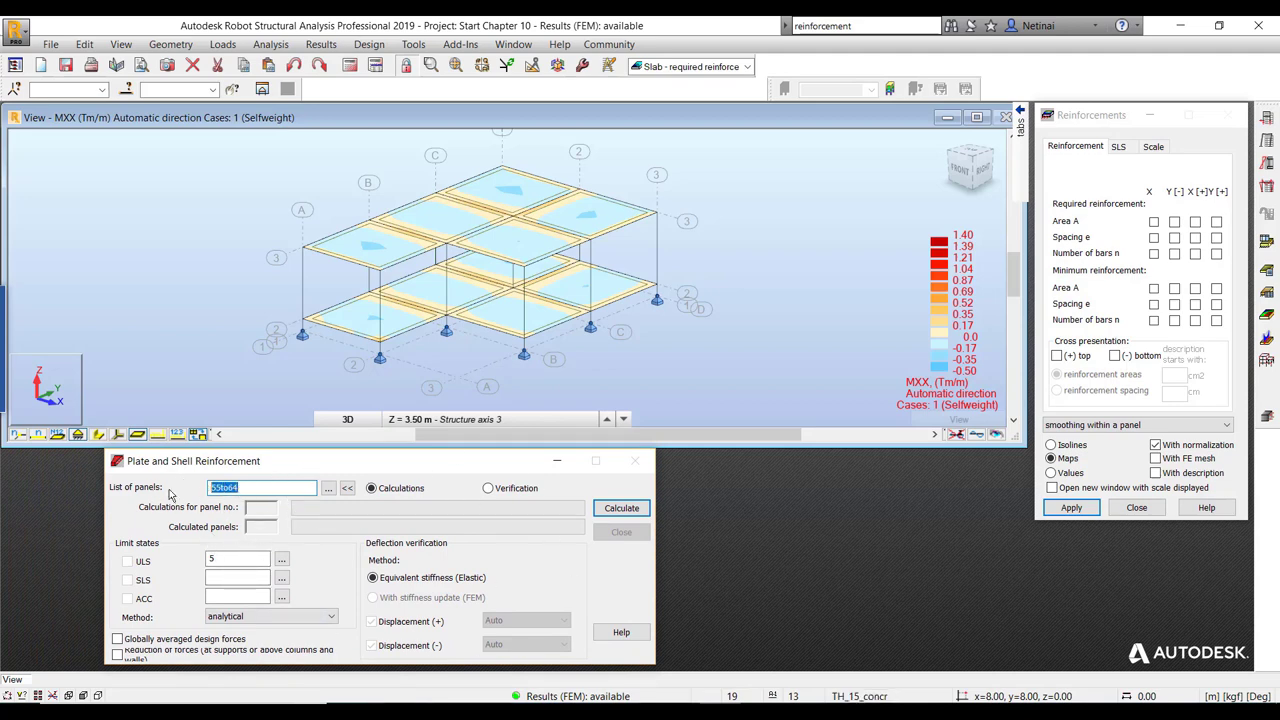
{"action": "left_click", "coordinate": [281, 559]}
{"action": "left_click", "coordinate": [331, 542]}
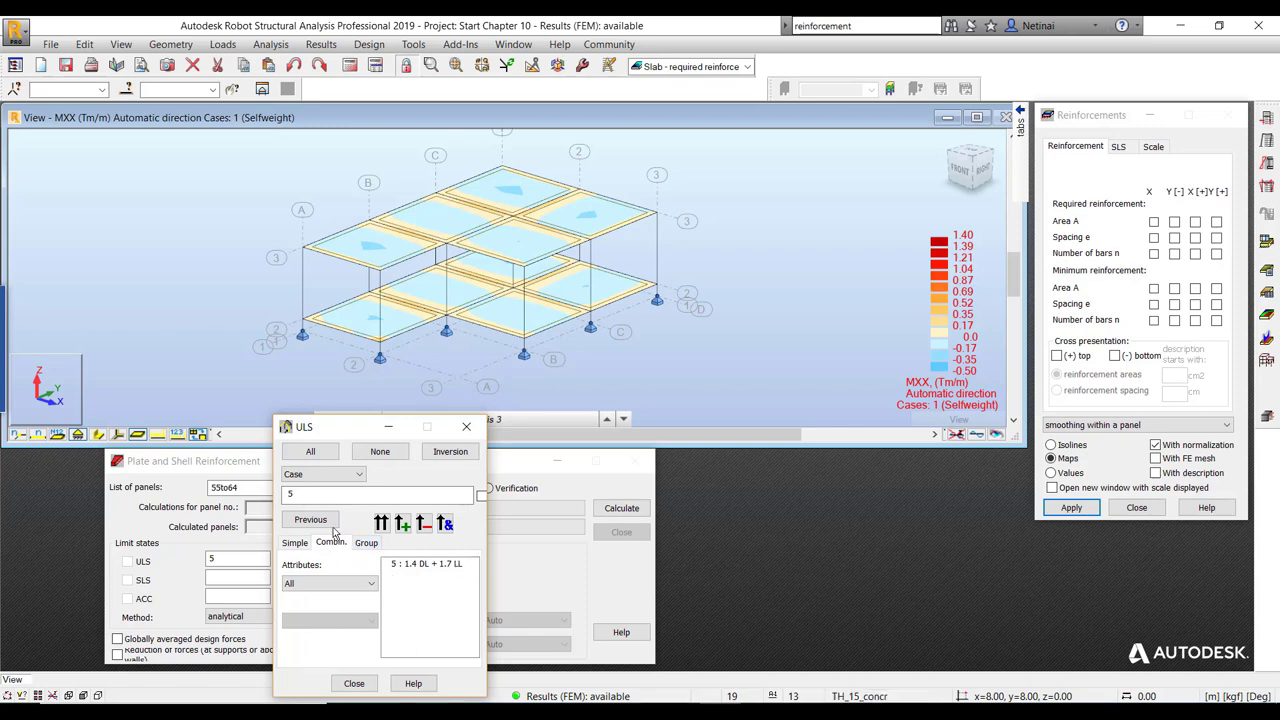
{"action": "left_click", "coordinate": [466, 426]}
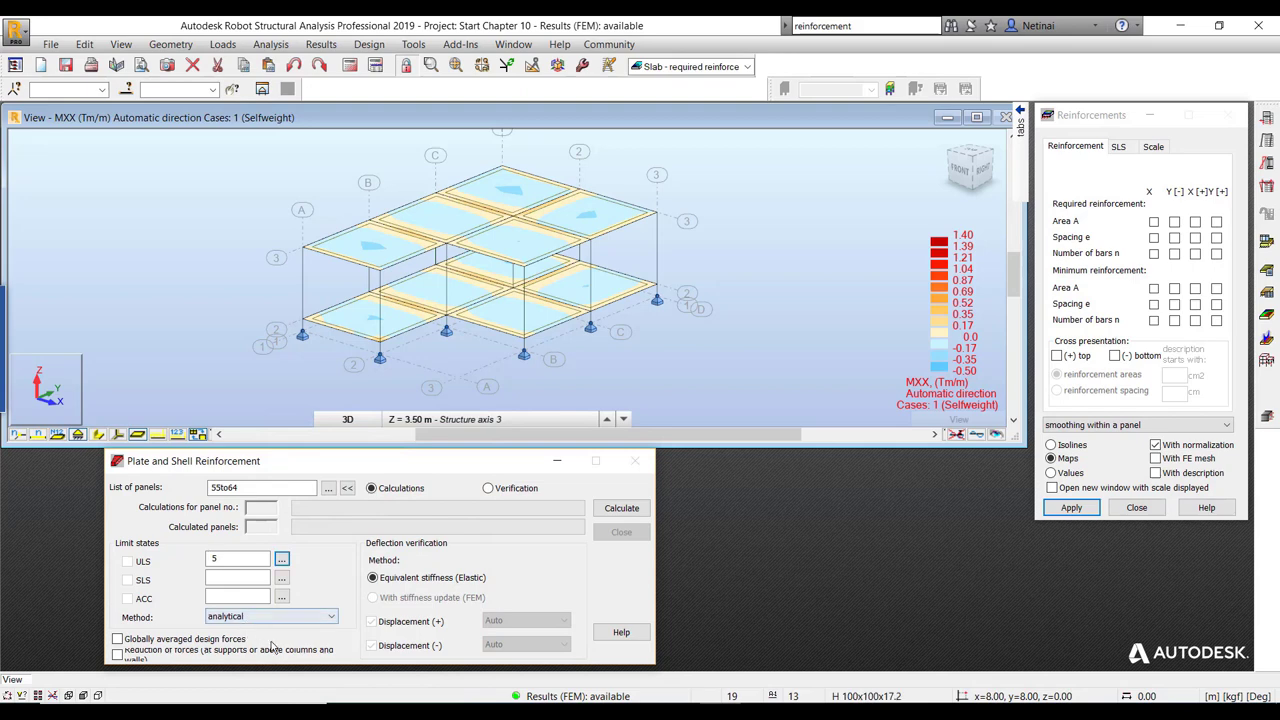
{"action": "left_click", "coordinate": [621, 508]}
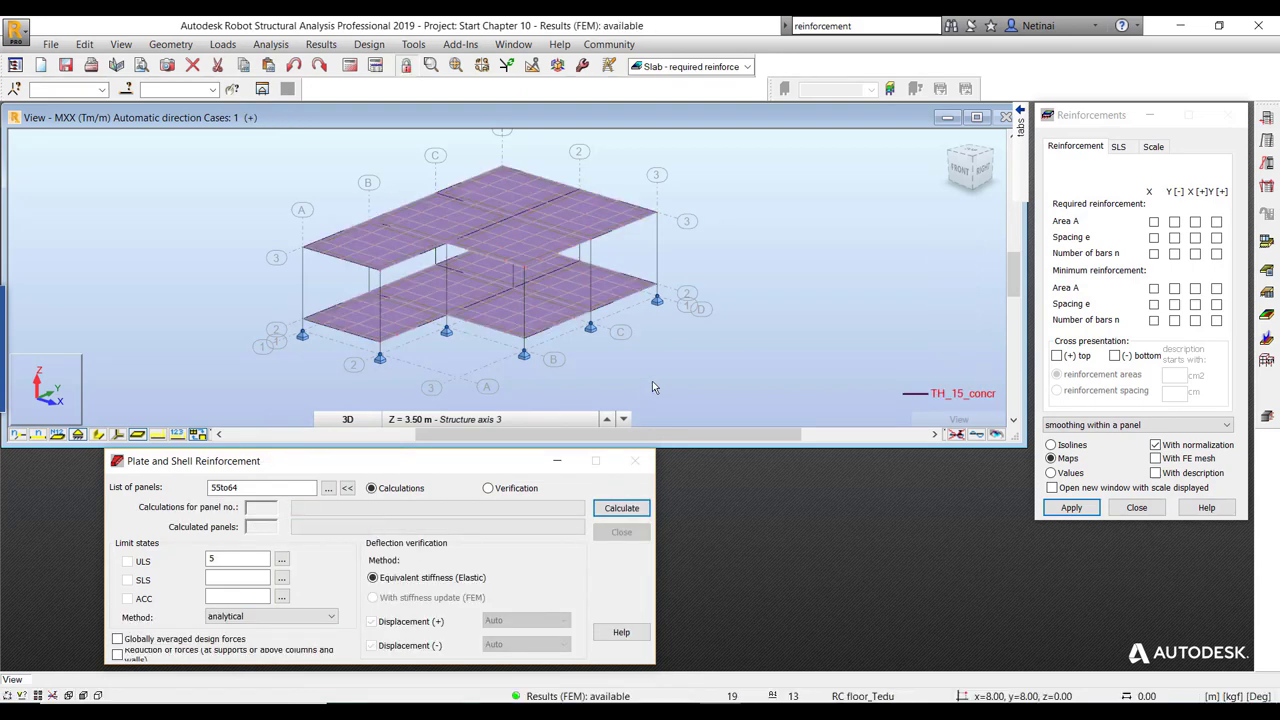
- Clear result maps, hide the finite-element mesh, show panel local axes, and zoom toward panel 59
{"action": "scroll", "coordinate": [692, 365], "scroll_direction": "up", "scroll_amount": 1}
{"action": "mouse_move", "coordinate": [692, 365]}
{"action": "middle_mouse_down"}
{"action": "mouse_move", "coordinate": [806, 343]}
{"action": "mouse_move", "coordinate": [834, 362]}
{"action": "middle_mouse_up"}
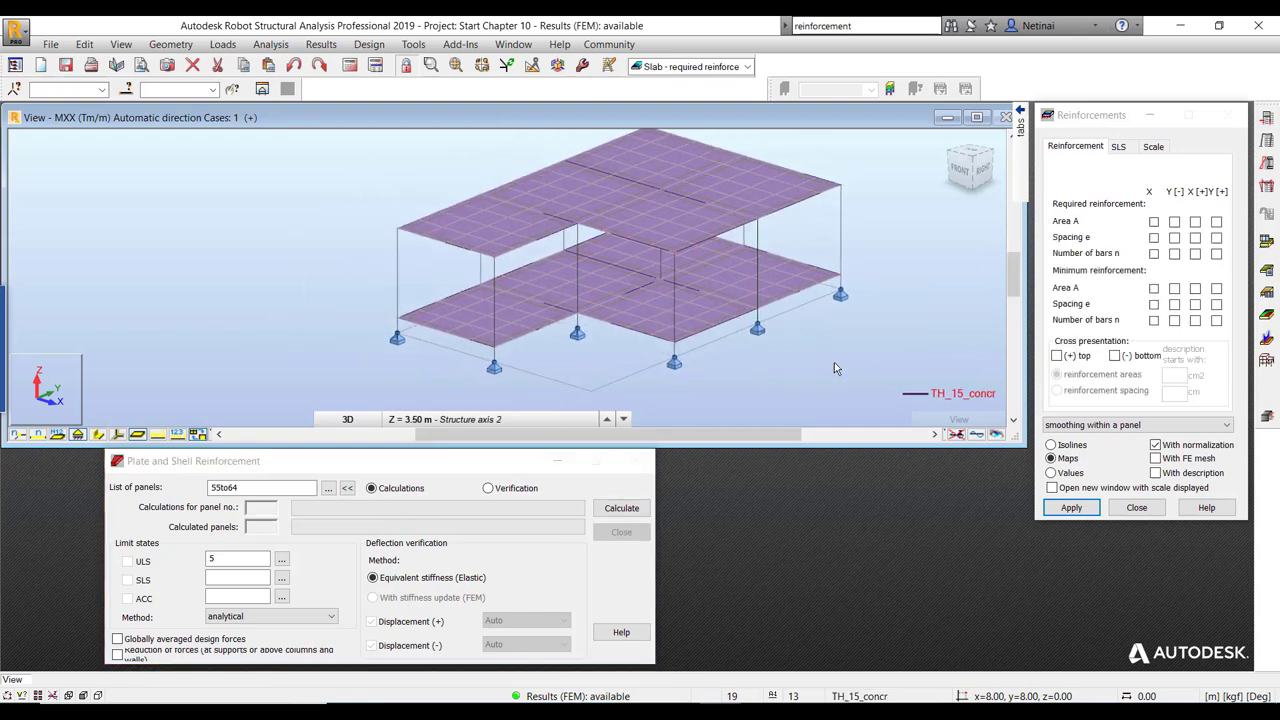
{"action": "left_click", "coordinate": [955, 435]}
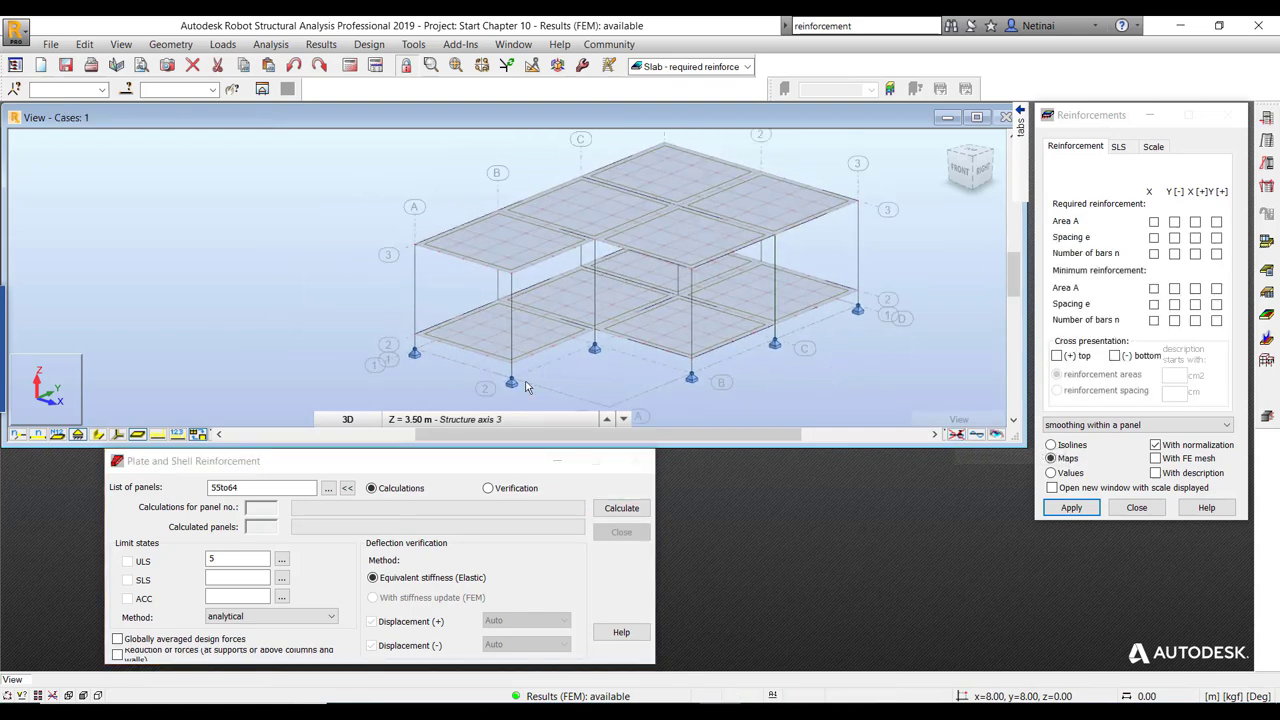
{"action": "left_click", "coordinate": [198, 437]}
{"action": "mouse_move", "coordinate": [117, 434]}
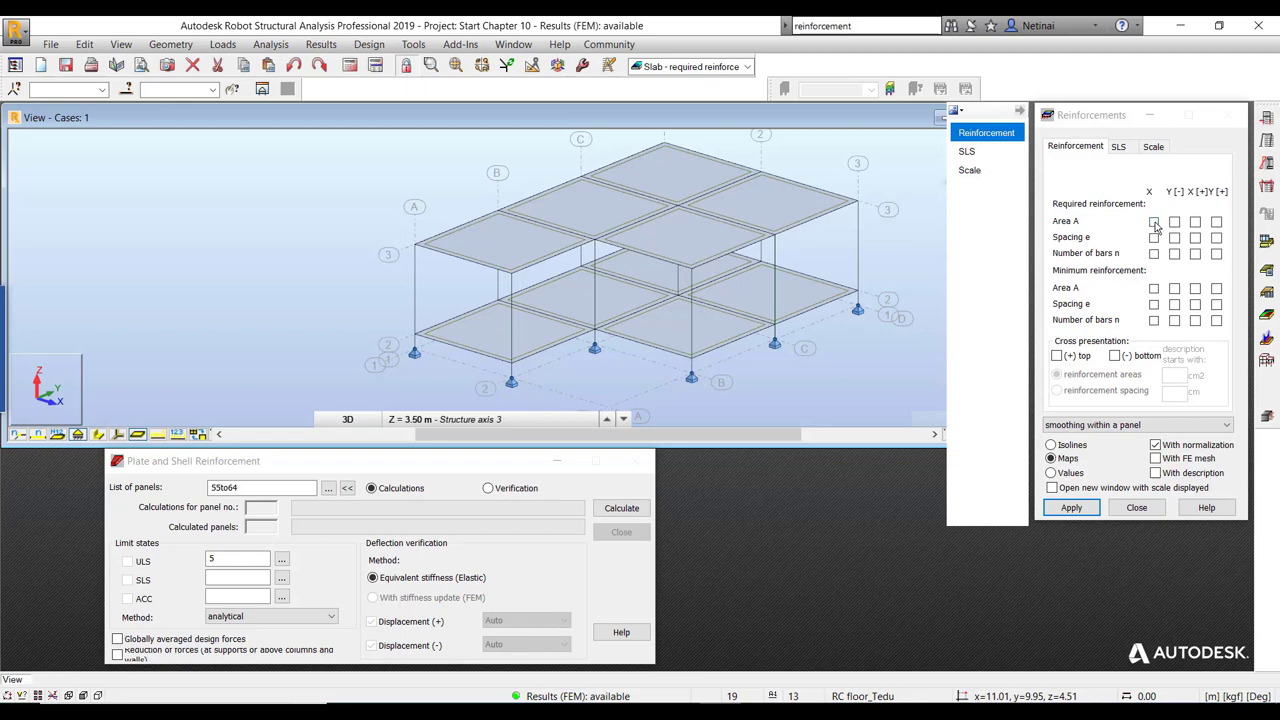
{"action": "left_click", "coordinate": [116, 436]}
{"action": "scroll", "coordinate": [435, 343], "scroll_direction": "up", "scroll_amount": 2}
{"action": "scroll", "coordinate": [435, 343], "scroll_direction": "up", "scroll_amount": 3}
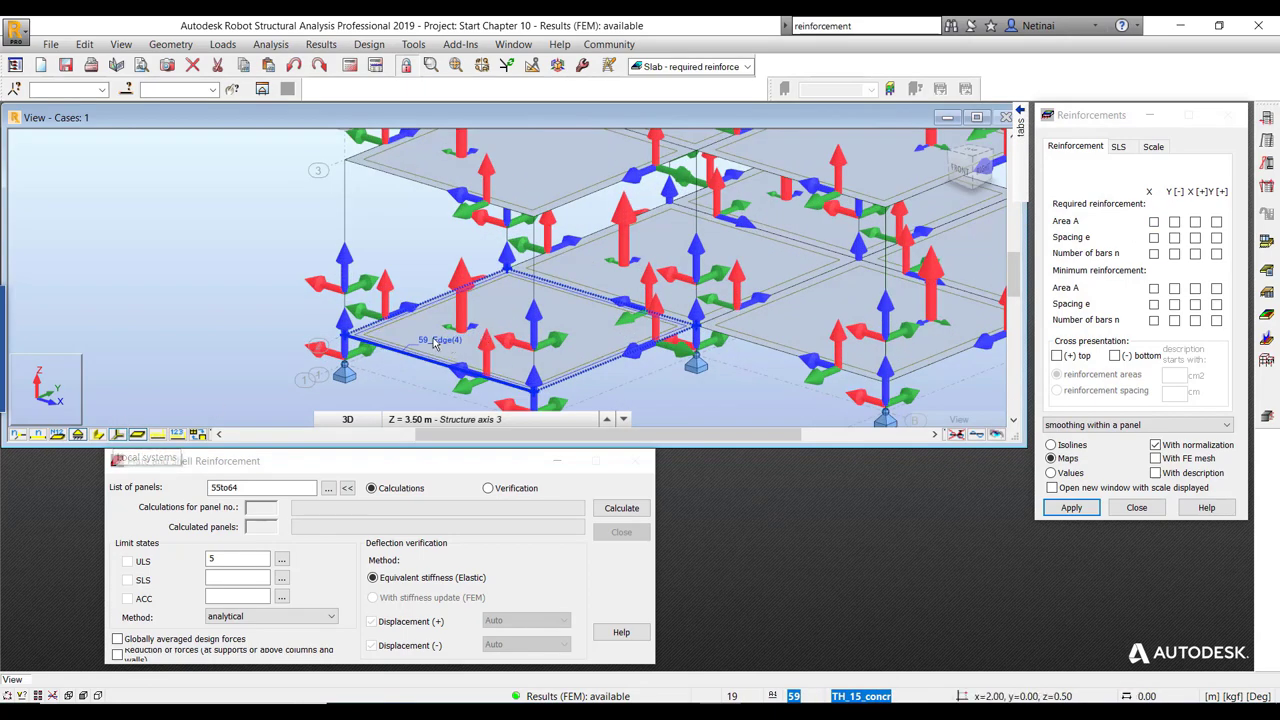
{"action": "middle_click_drag", "start_coordinate": [435, 343], "coordinate": [381, 340]}
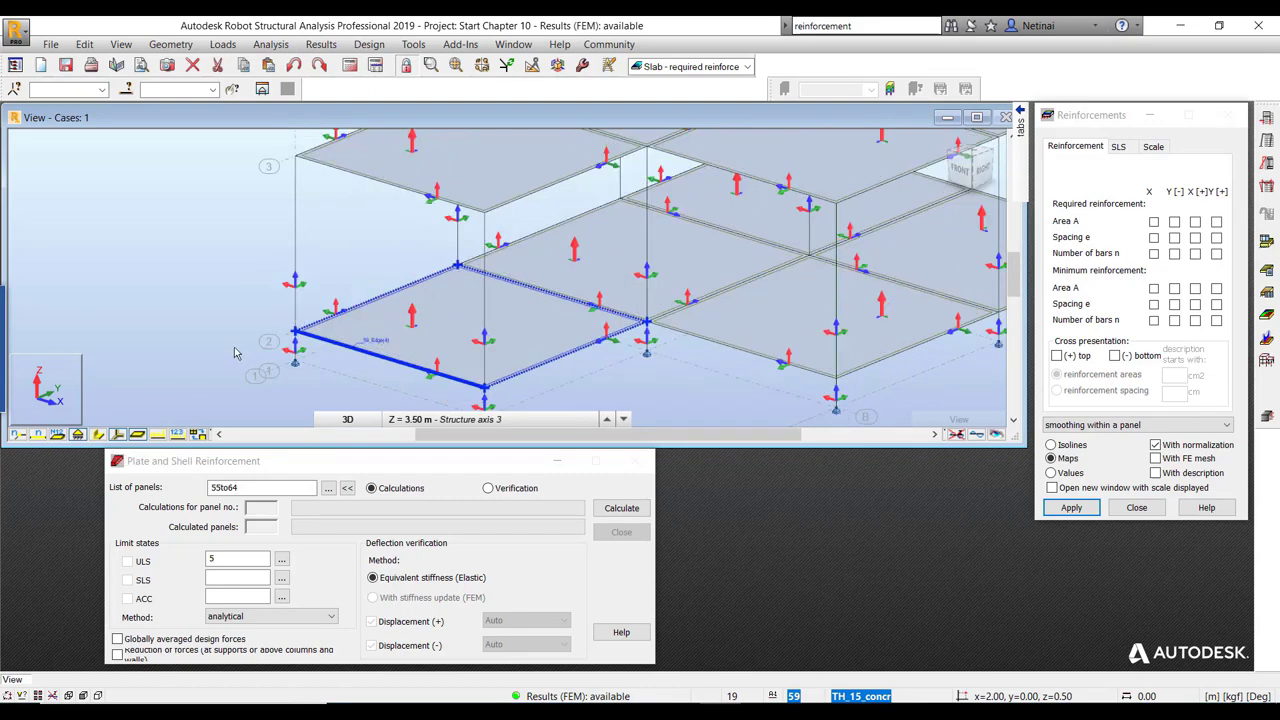
{"action": "scroll", "coordinate": [235, 353], "scroll_direction": "up", "scroll_amount": 3}
{"action": "scroll", "coordinate": [235, 353], "scroll_direction": "up", "scroll_amount": 2}
- Display the required reinforcement area map Ax for the [-] face on both slabs
{"action": "middle_click_drag", "start_coordinate": [523, 356], "coordinate": [563, 255]}
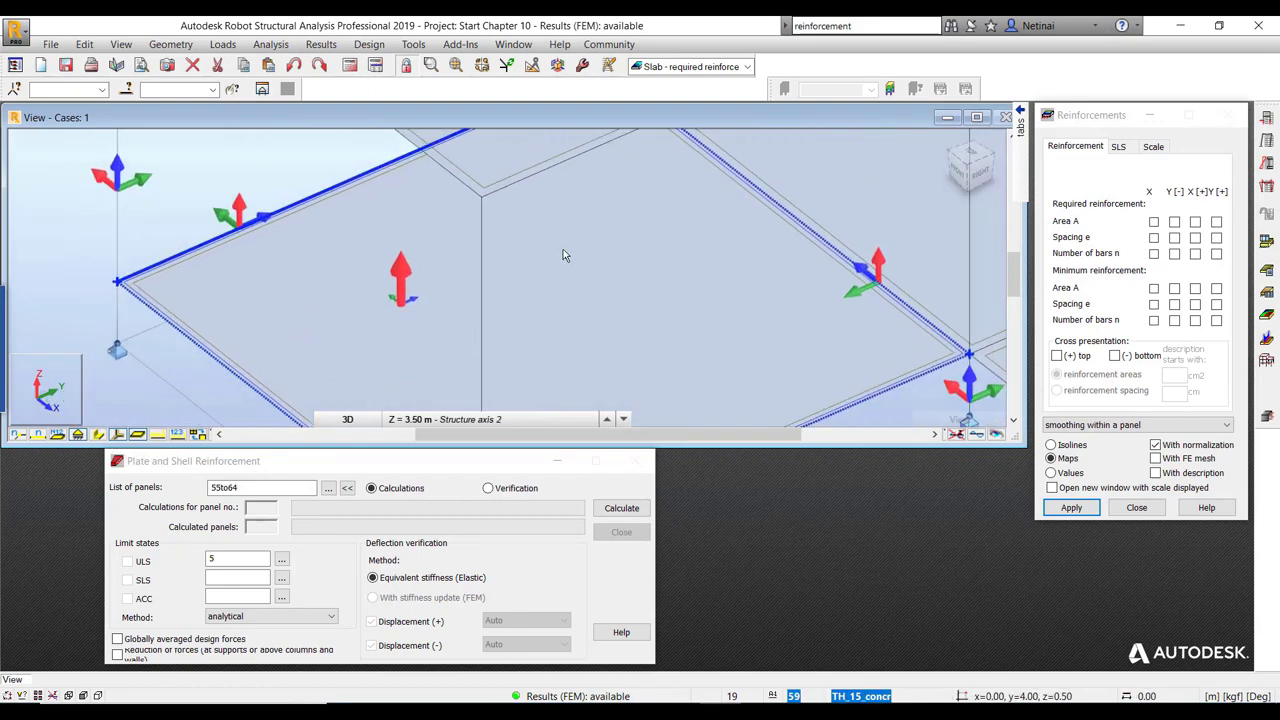
{"action": "left_click", "coordinate": [1154, 221]}
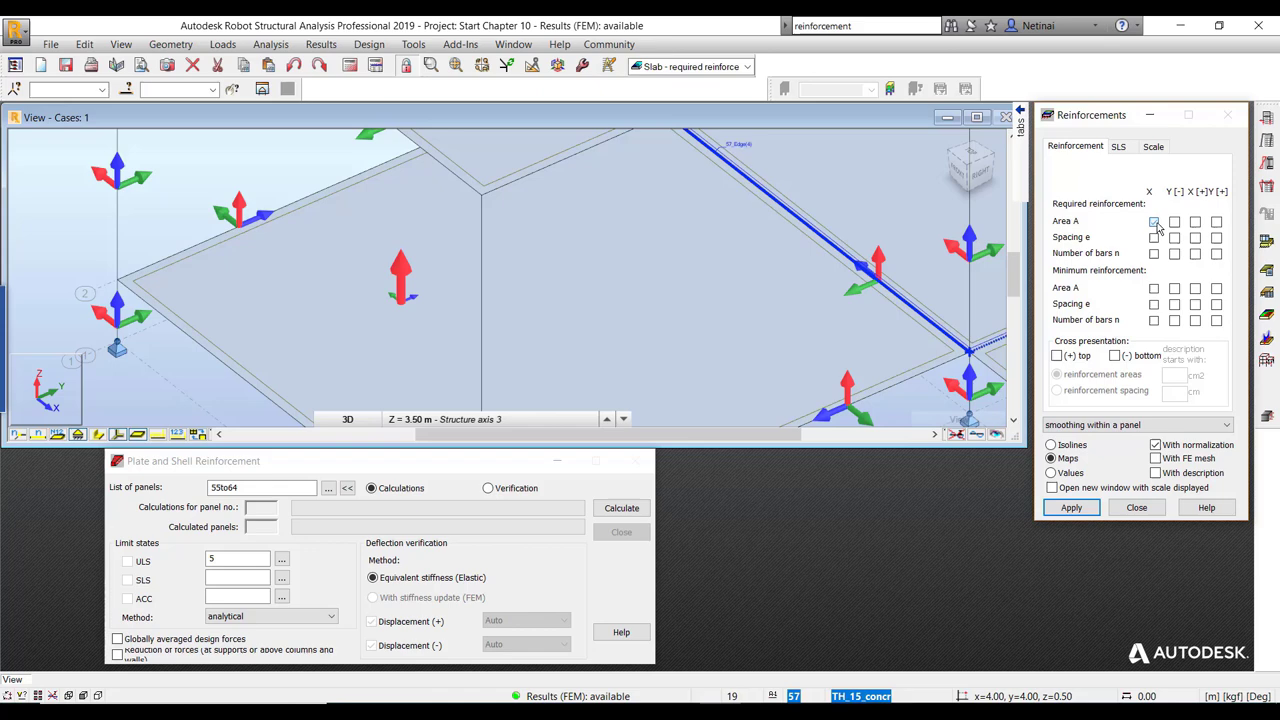
{"action": "left_click", "coordinate": [1071, 507]}
{"action": "scroll", "coordinate": [547, 240], "scroll_direction": "down", "scroll_amount": 1}
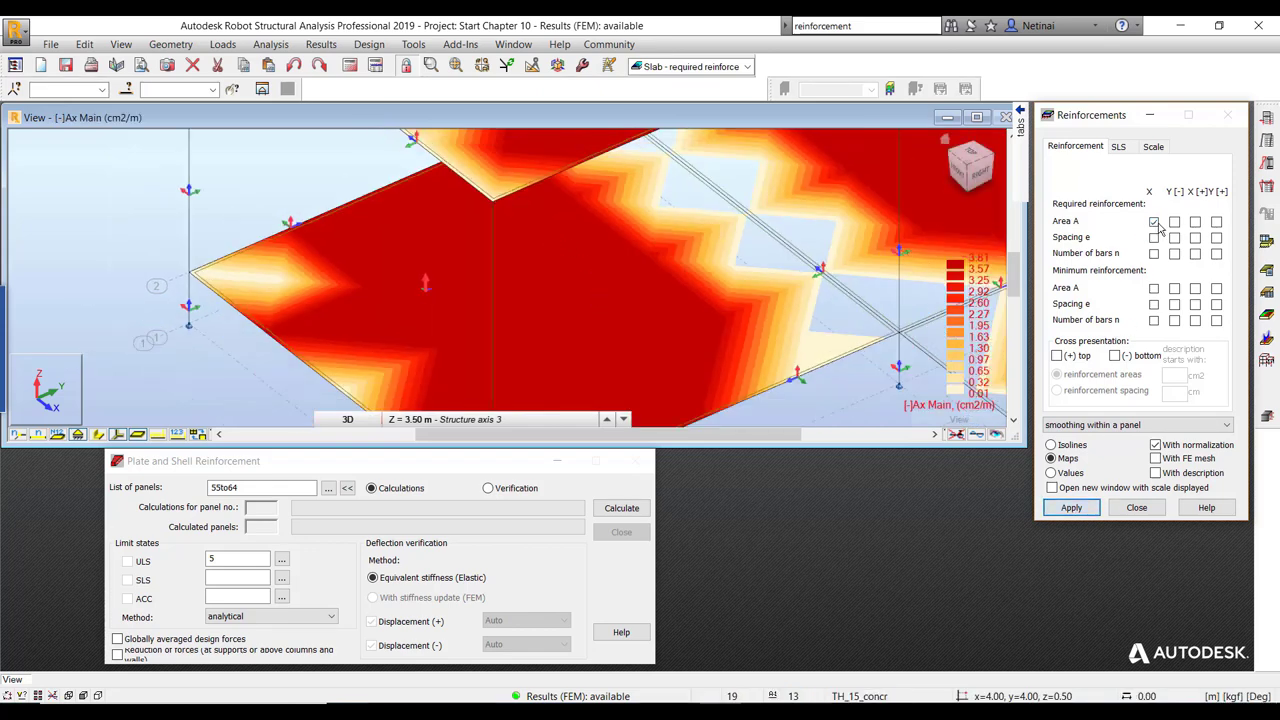
{"action": "scroll", "coordinate": [459, 292], "scroll_direction": "up", "scroll_amount": 2}
{"action": "scroll", "coordinate": [459, 292], "scroll_direction": "up", "scroll_amount": 1}
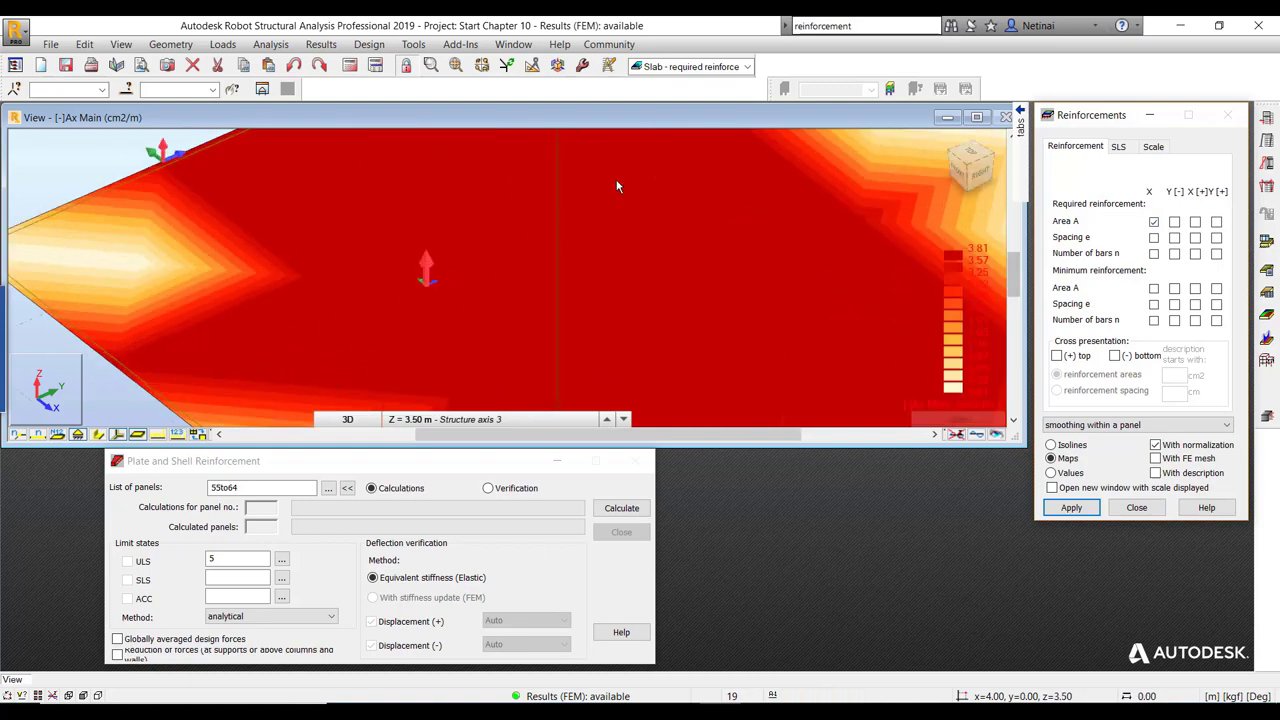
{"action": "scroll", "coordinate": [426, 217], "scroll_direction": "down", "scroll_amount": 2}
{"action": "scroll", "coordinate": [408, 289], "scroll_direction": "down", "scroll_amount": 1}
{"action": "scroll", "coordinate": [440, 243], "scroll_direction": "up", "scroll_amount": 2}
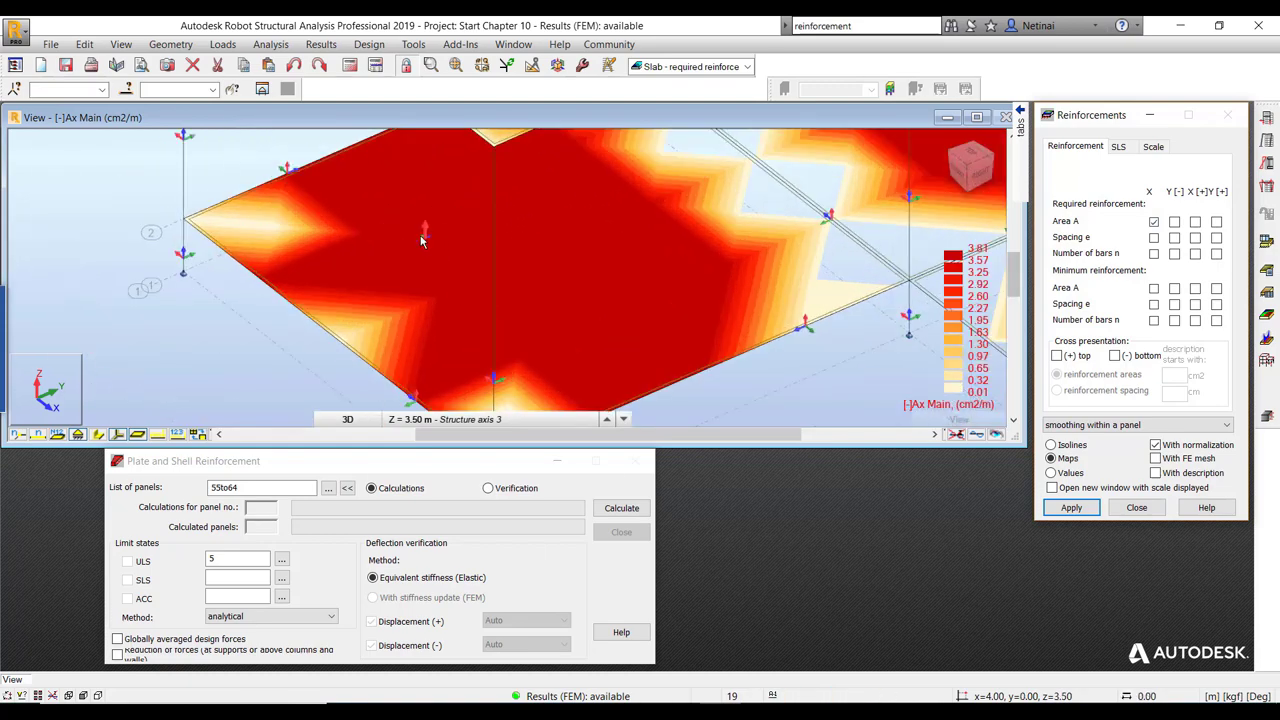
{"action": "scroll", "coordinate": [435, 242], "scroll_direction": "up", "scroll_amount": 2}
{"action": "scroll", "coordinate": [474, 223], "scroll_direction": "down", "scroll_amount": 3}
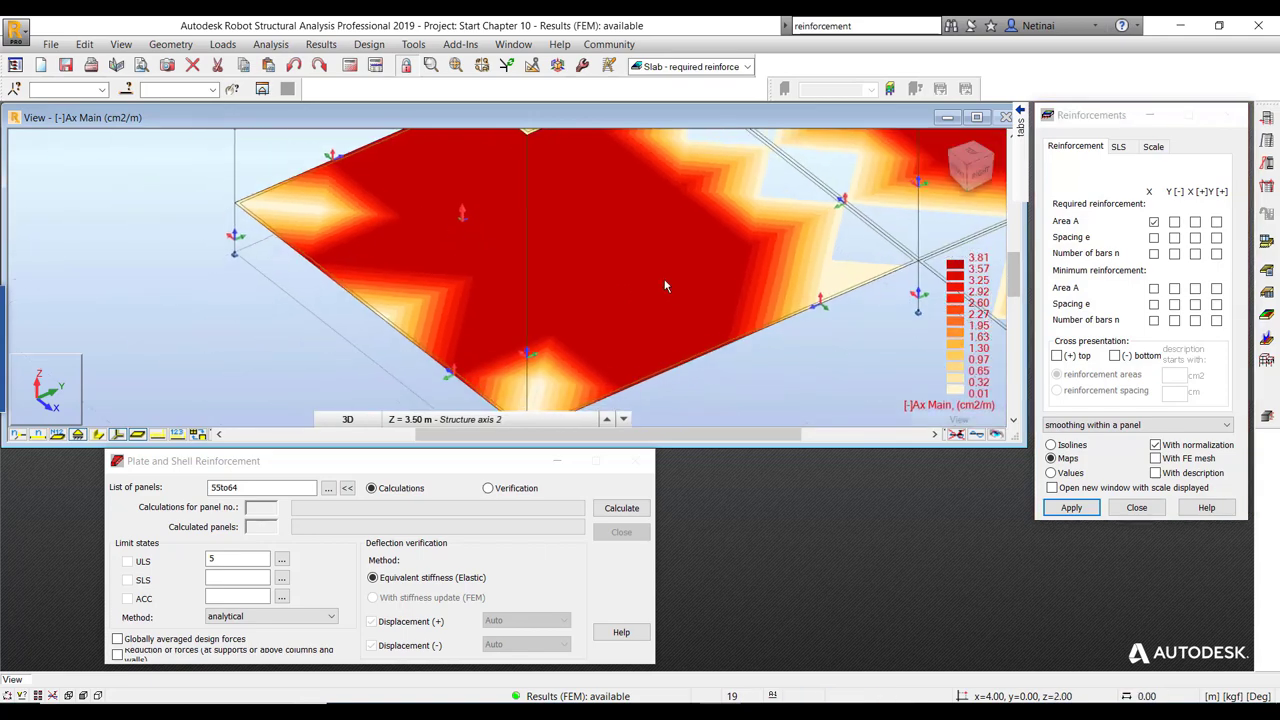
- Add value labels to the [-] face reinforcement area map
{"action": "middle_click_drag", "start_coordinate": [474, 223], "coordinate": [676, 274], "text": "shift"}
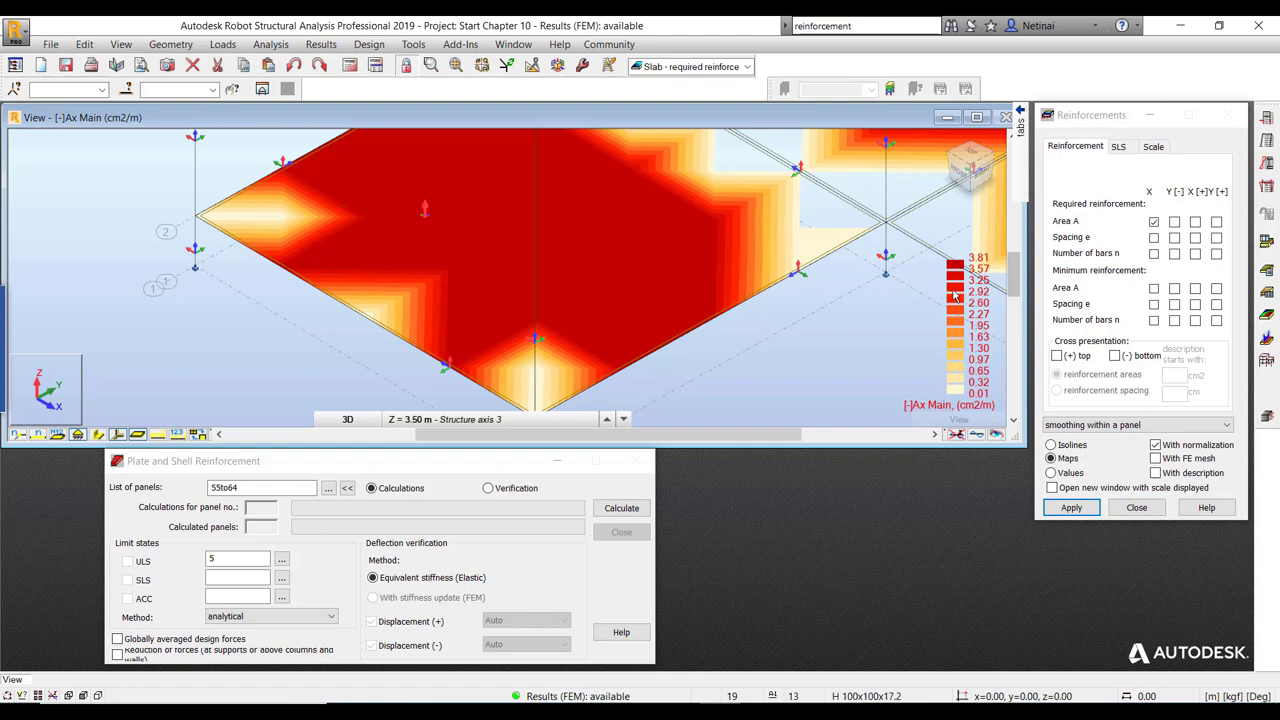
{"action": "left_click", "coordinate": [1156, 473]}
{"action": "left_click", "coordinate": [1071, 507]}
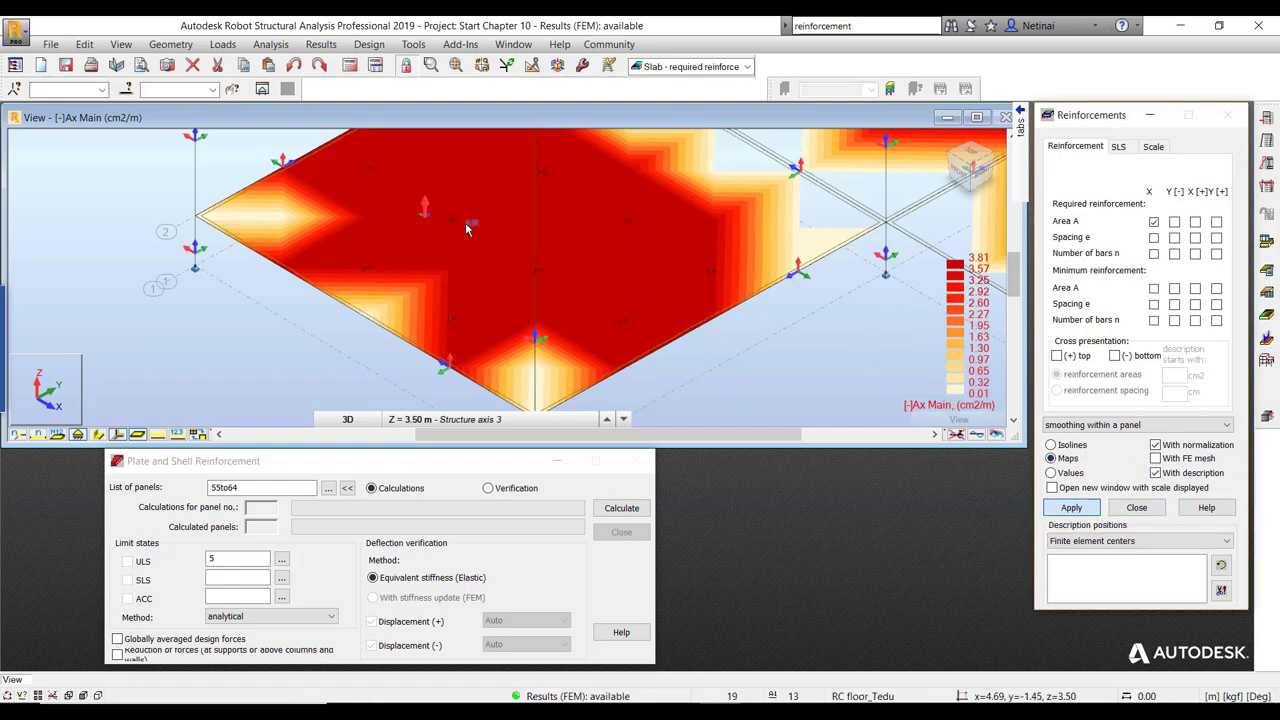
{"action": "scroll", "coordinate": [467, 236], "scroll_direction": "down", "scroll_amount": 2}
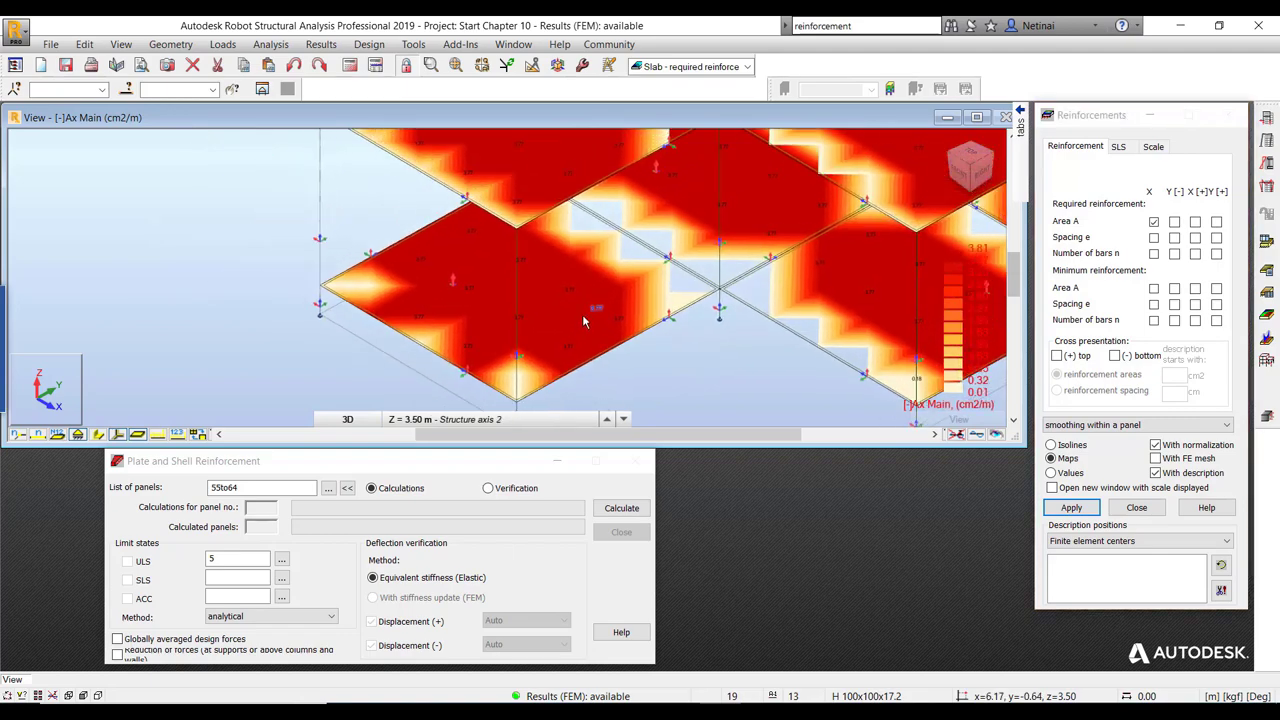
{"action": "scroll", "coordinate": [585, 320], "scroll_direction": "up", "scroll_amount": 1}
{"action": "scroll", "coordinate": [585, 320], "scroll_direction": "up", "scroll_amount": 1}
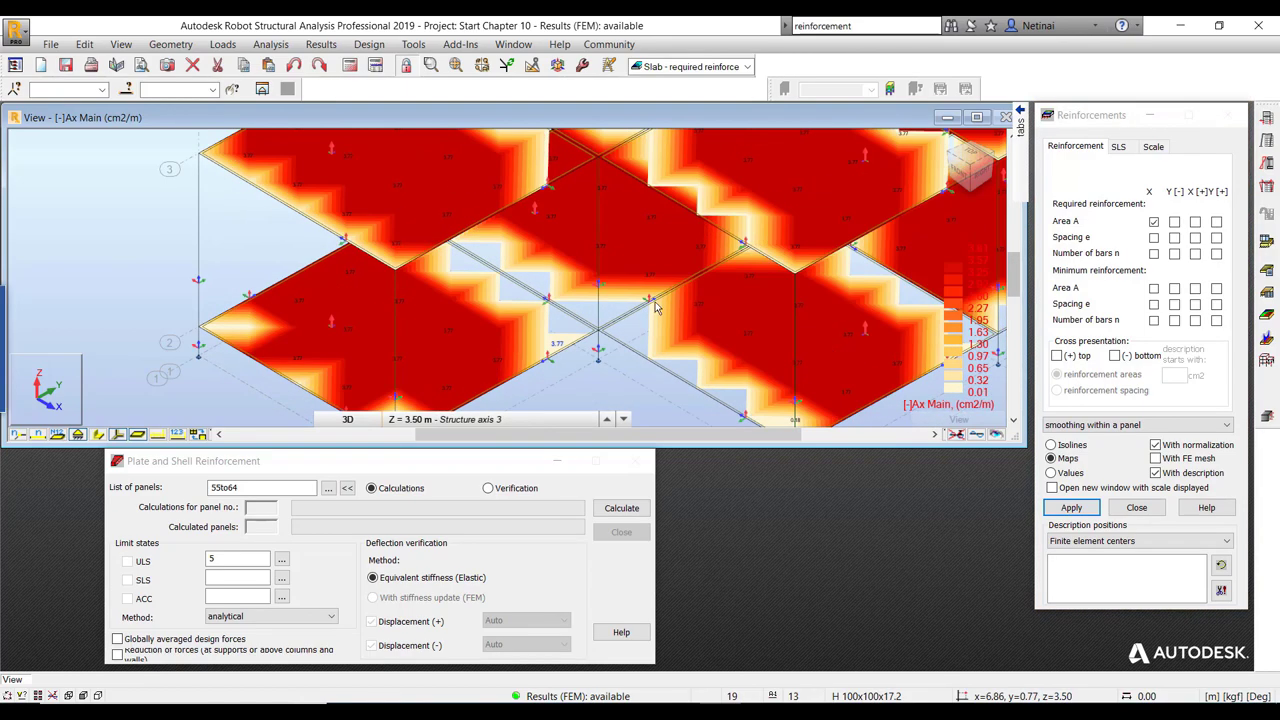
- Switch to the [-] face Ay perpendicular area map, with values up to 3.81 cm2/m
{"action": "left_click", "coordinate": [1175, 222]}
{"action": "scroll", "coordinate": [340, 328], "scroll_direction": "up", "scroll_amount": 1}
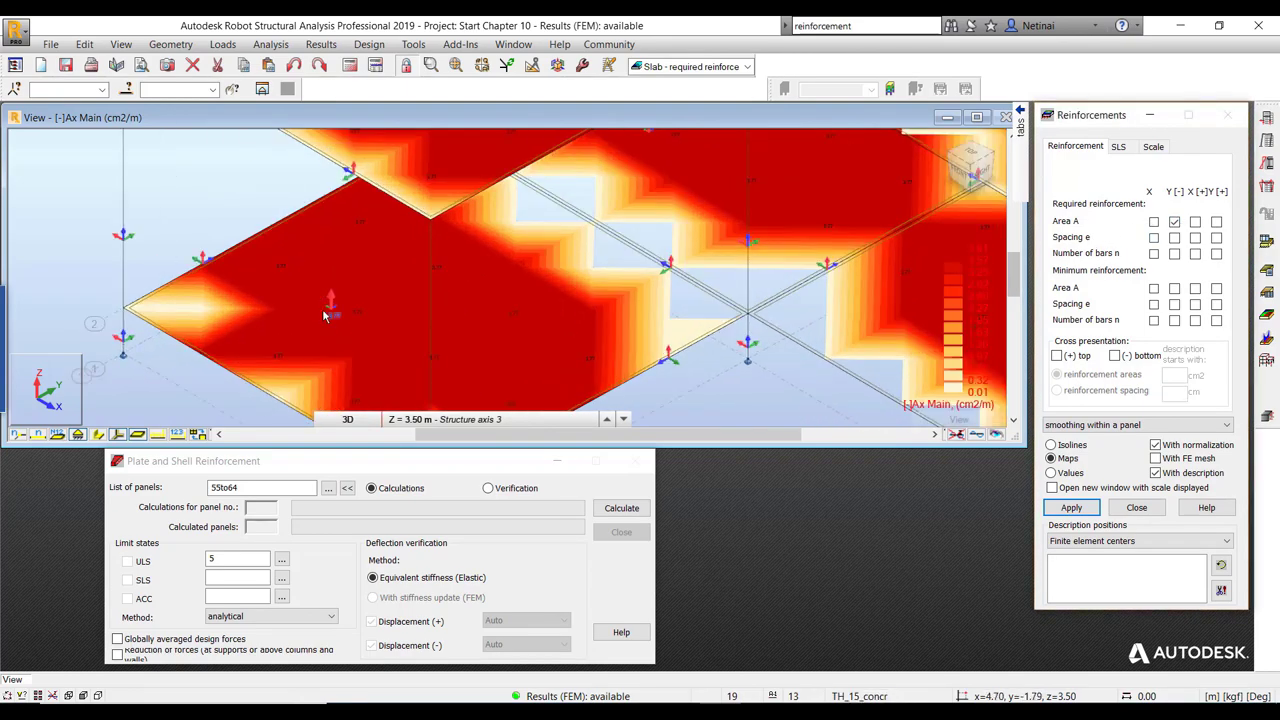
{"action": "left_click", "coordinate": [1071, 507]}
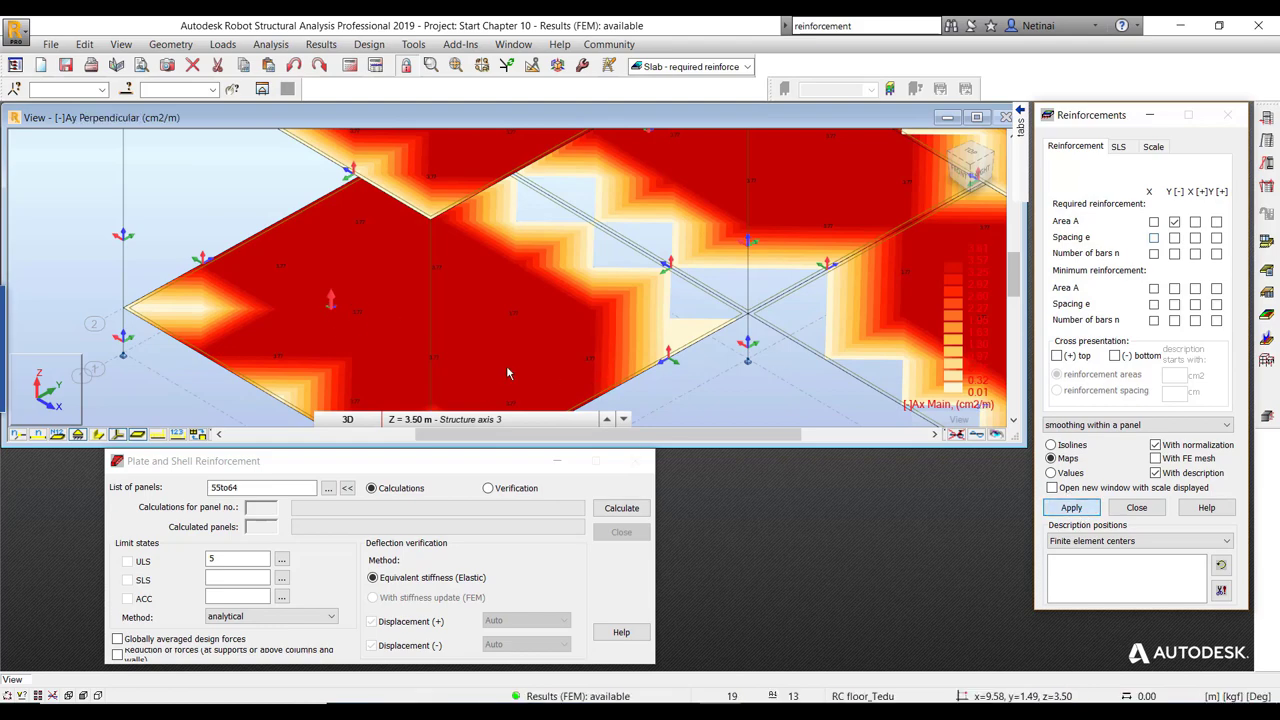
{"action": "left_click", "coordinate": [1195, 222]}
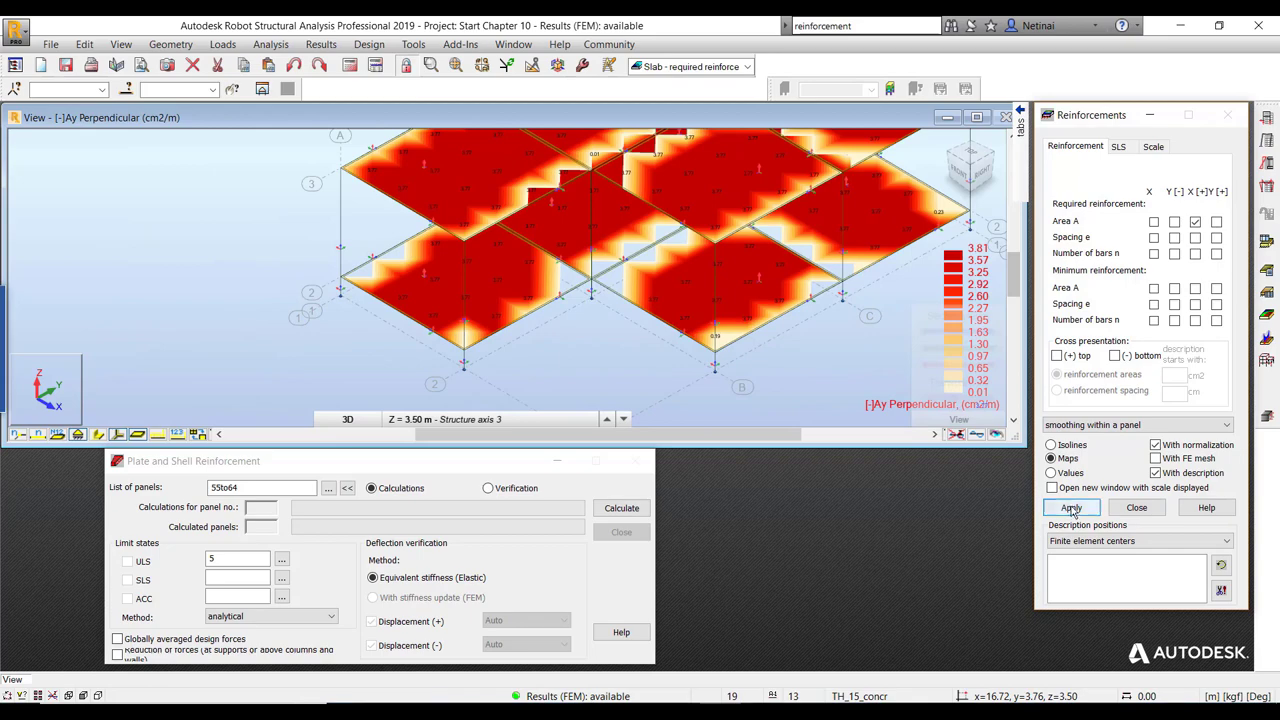
- Display the [+] face Ax Main and Ay Perpendicular required reinforcement maps
{"action": "left_click", "coordinate": [1071, 508]}
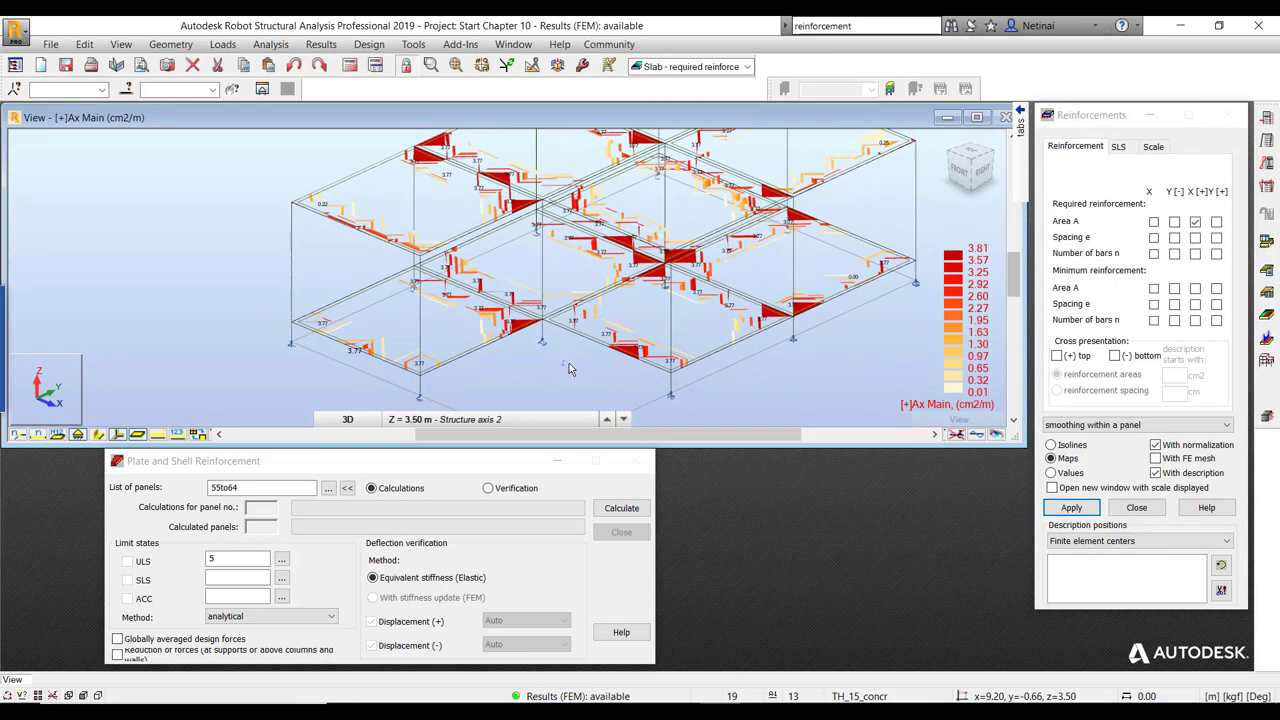
{"action": "left_click", "coordinate": [1217, 223]}
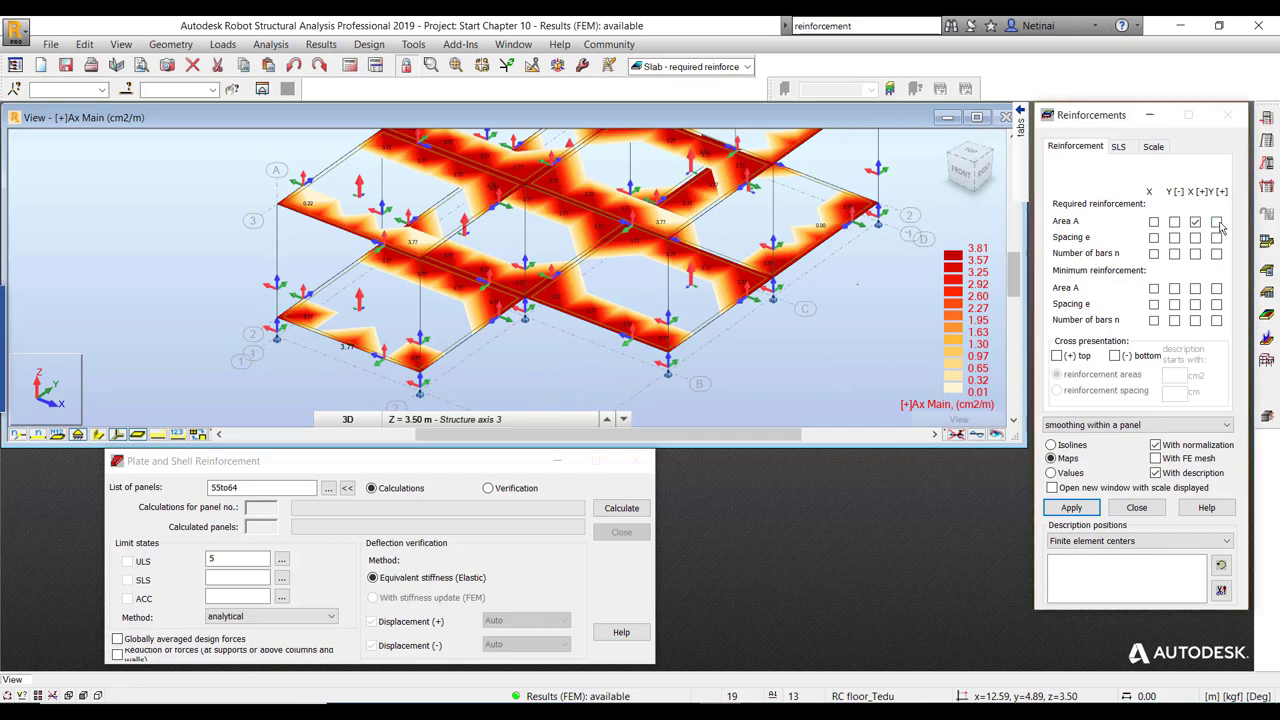
{"action": "left_click", "coordinate": [1071, 508]}
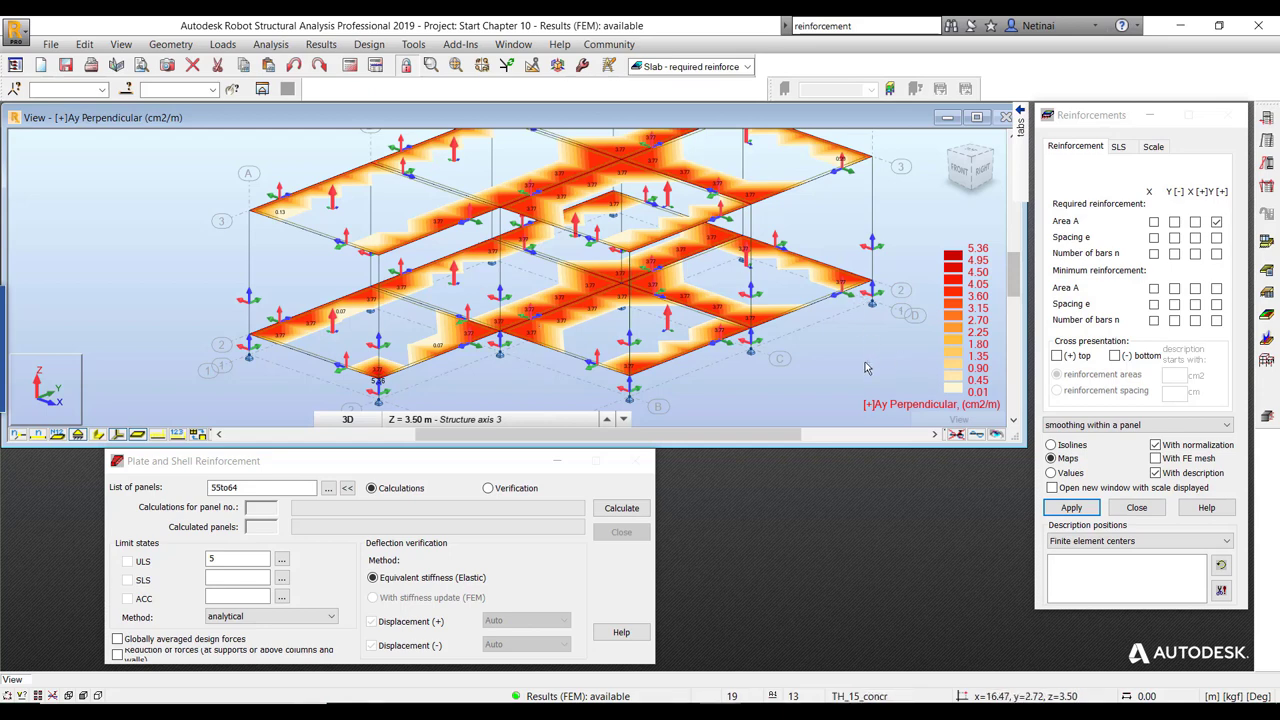
{"action": "middle_click_drag", "start_coordinate": [853, 371], "coordinate": [785, 330]}
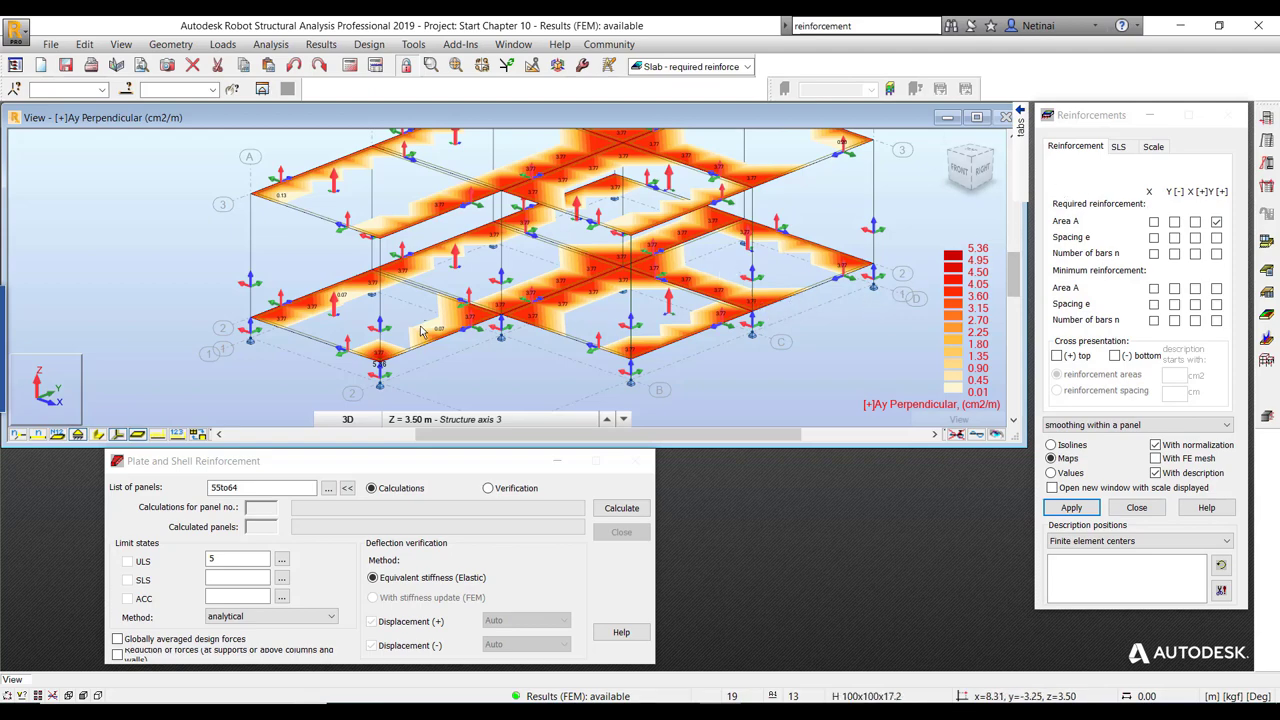
{"action": "scroll", "coordinate": [425, 330], "scroll_direction": "up", "scroll_amount": 2}
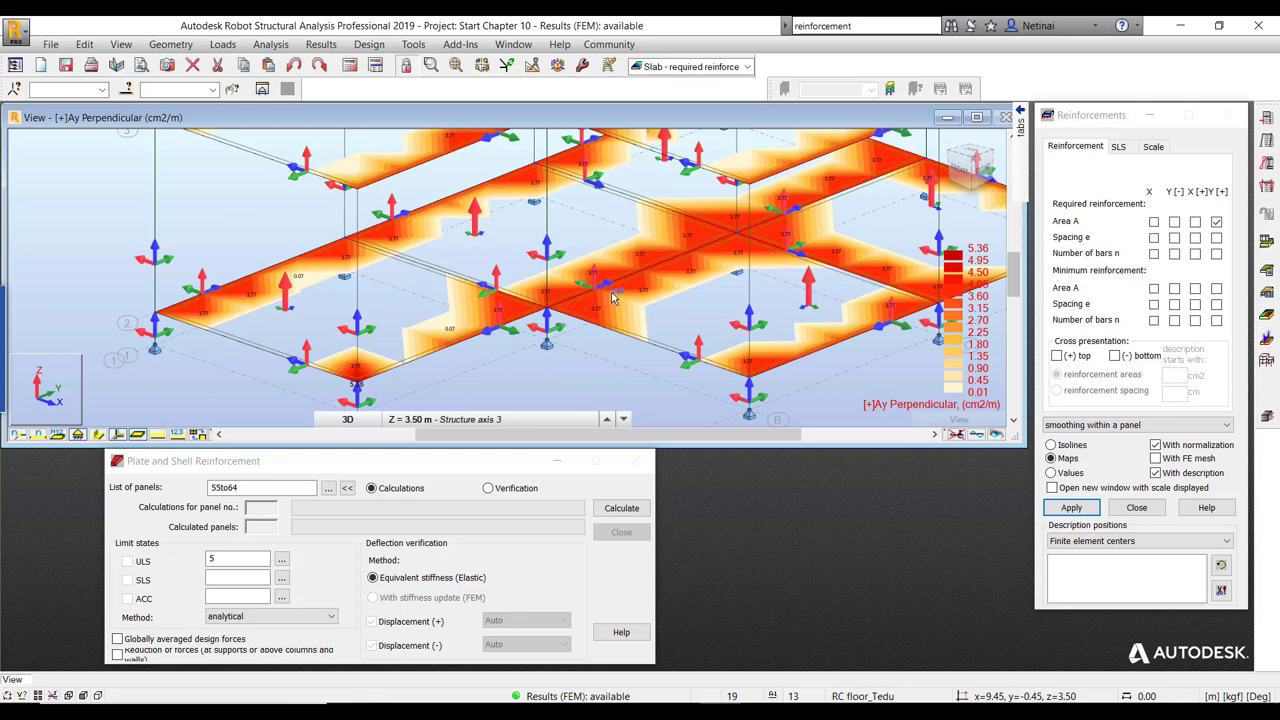
- Browse the RC Design layouts and clear the maps, leaving the slabs plain grey
{"action": "left_click", "coordinate": [704, 70]}
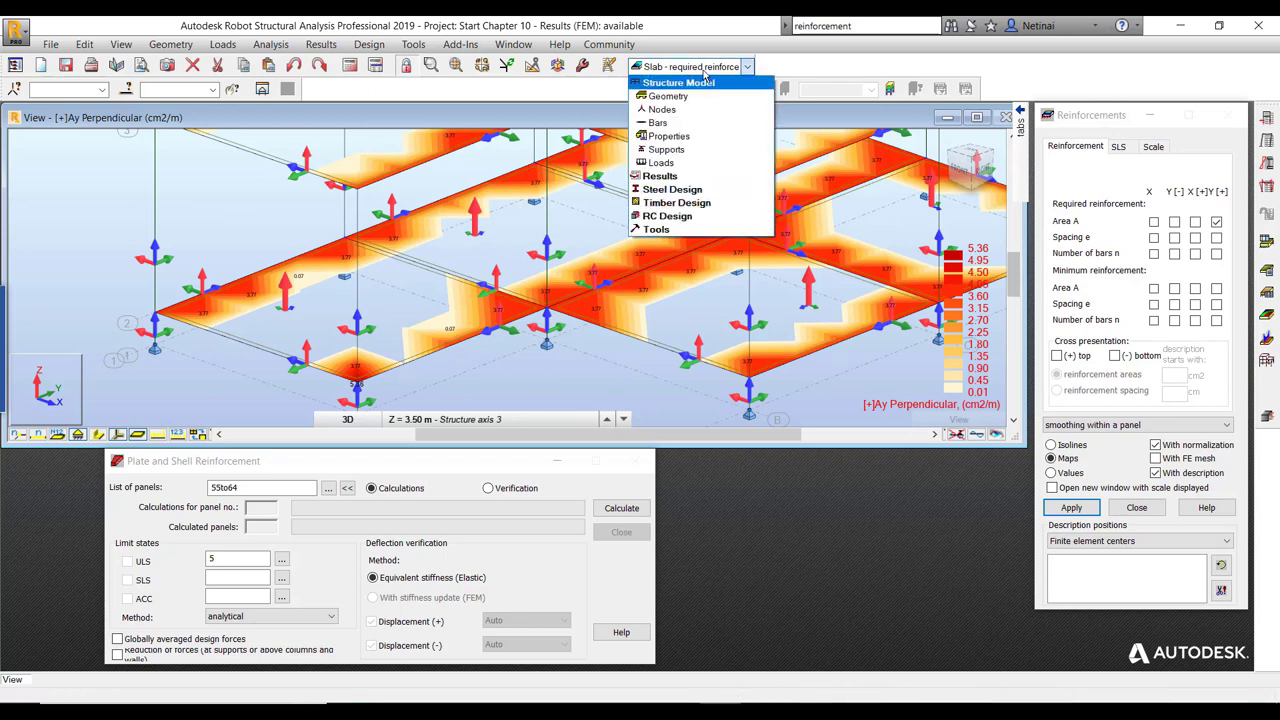
{"action": "left_click", "coordinate": [667, 216]}
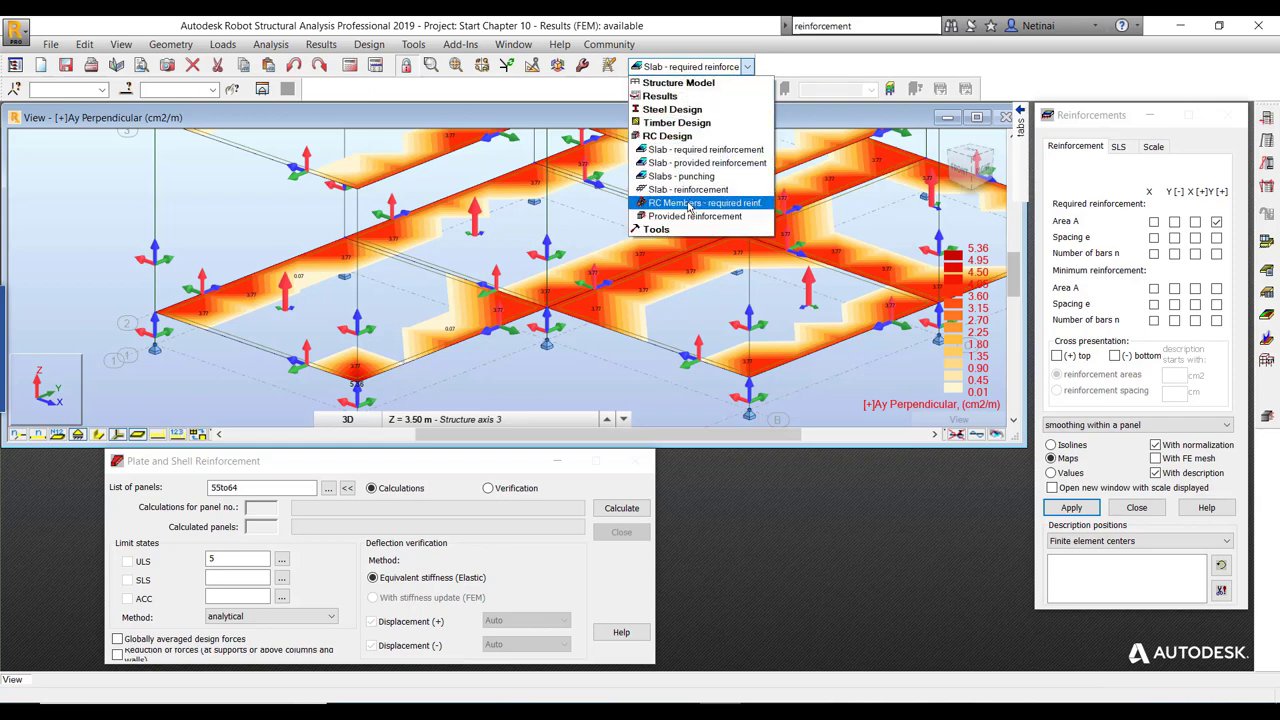
{"action": "left_click", "coordinate": [59, 186]}
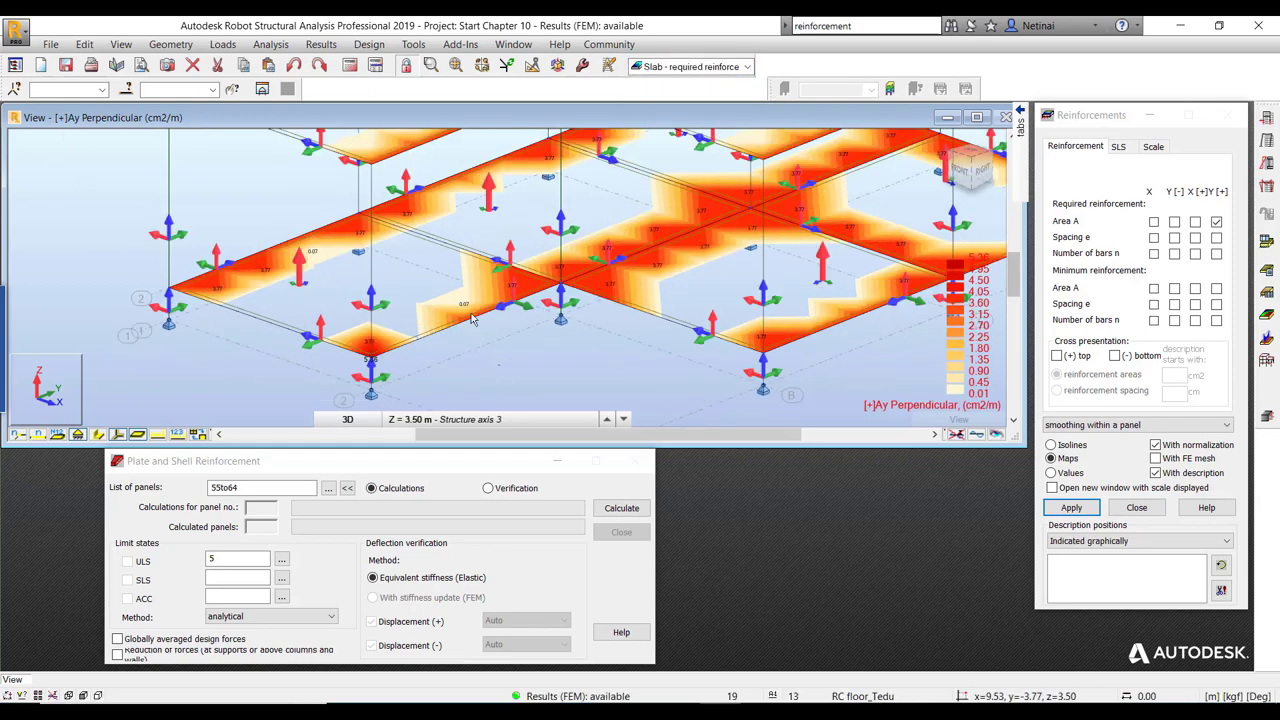
{"action": "scroll", "coordinate": [590, 300], "scroll_direction": "down", "scroll_amount": 3}
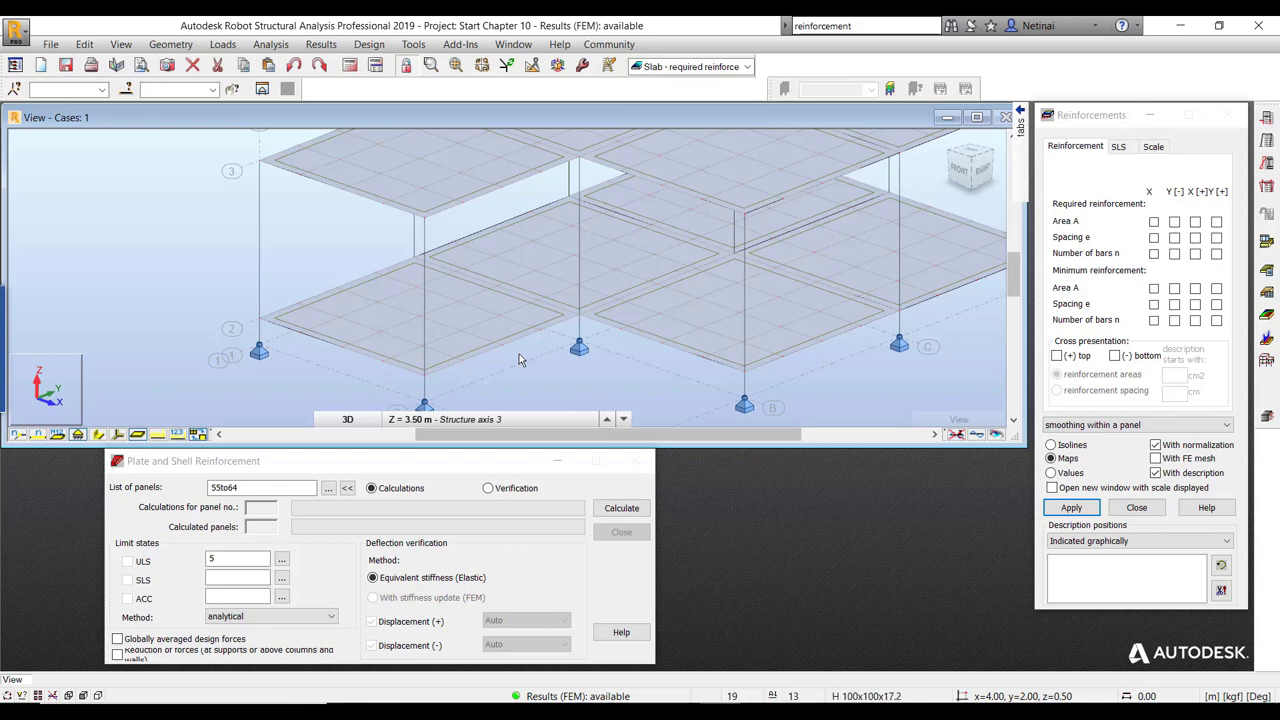
- Select slab panel 59 and import it into provided-reinforcement design, showing its [-]Ax map
{"action": "left_click", "coordinate": [746, 66]}
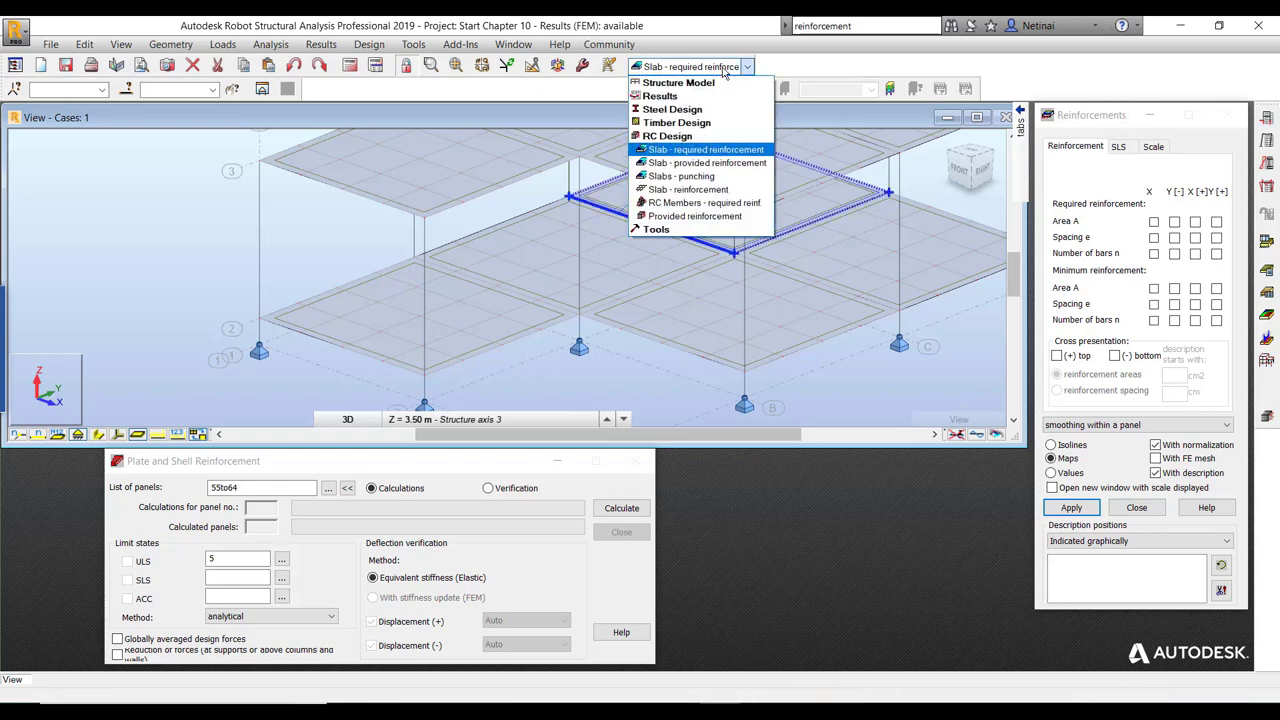
{"action": "left_click", "coordinate": [455, 97]}
{"action": "left_click", "coordinate": [506, 66]}
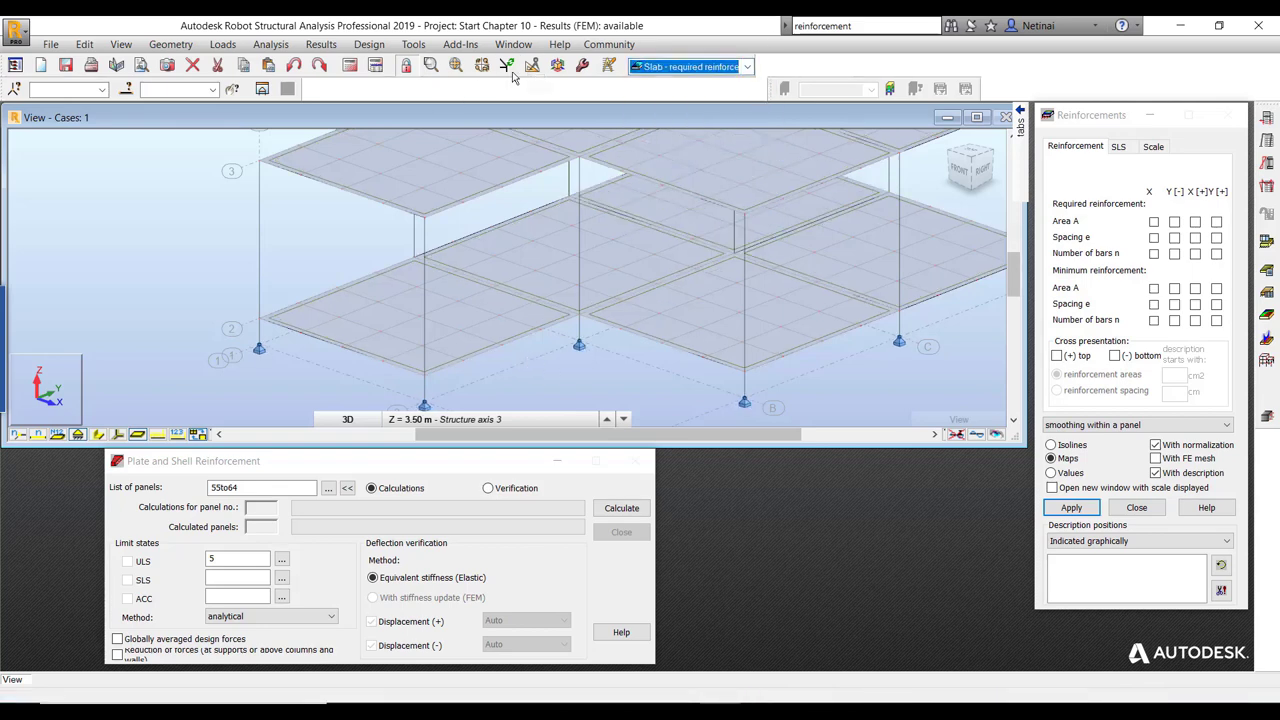
{"action": "left_click", "coordinate": [371, 322]}
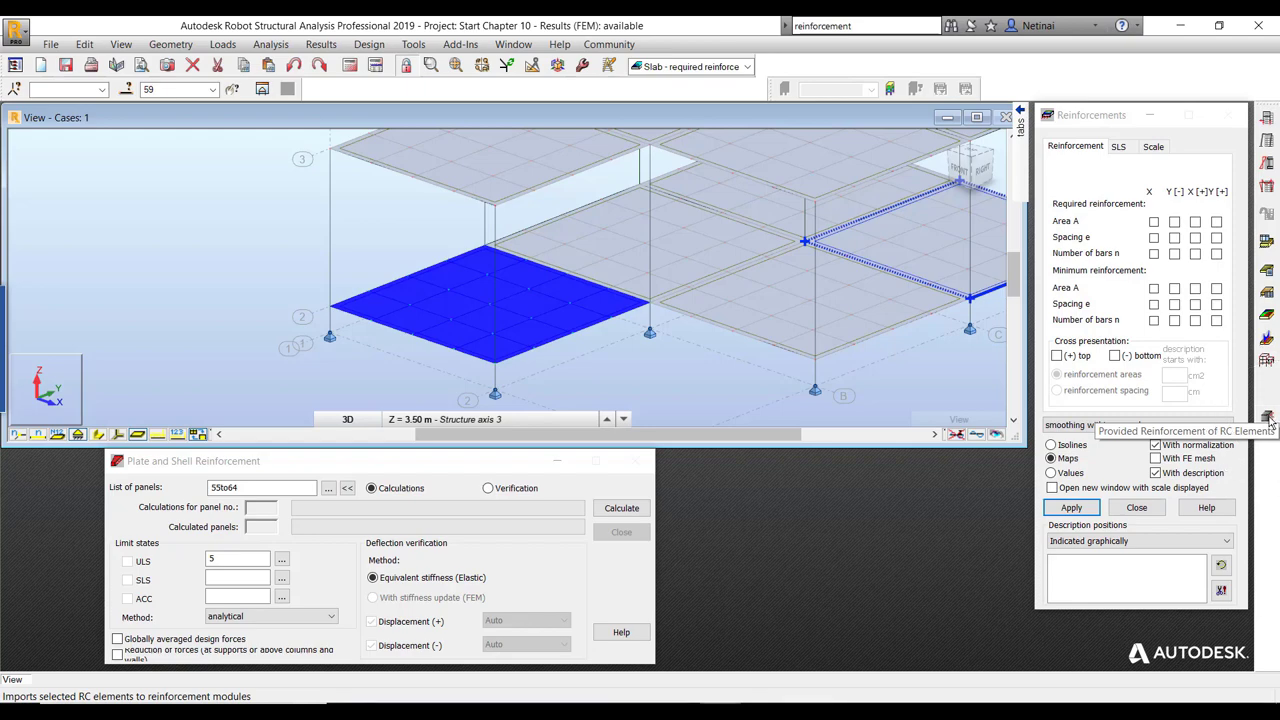
{"action": "left_click", "coordinate": [1268, 420]}
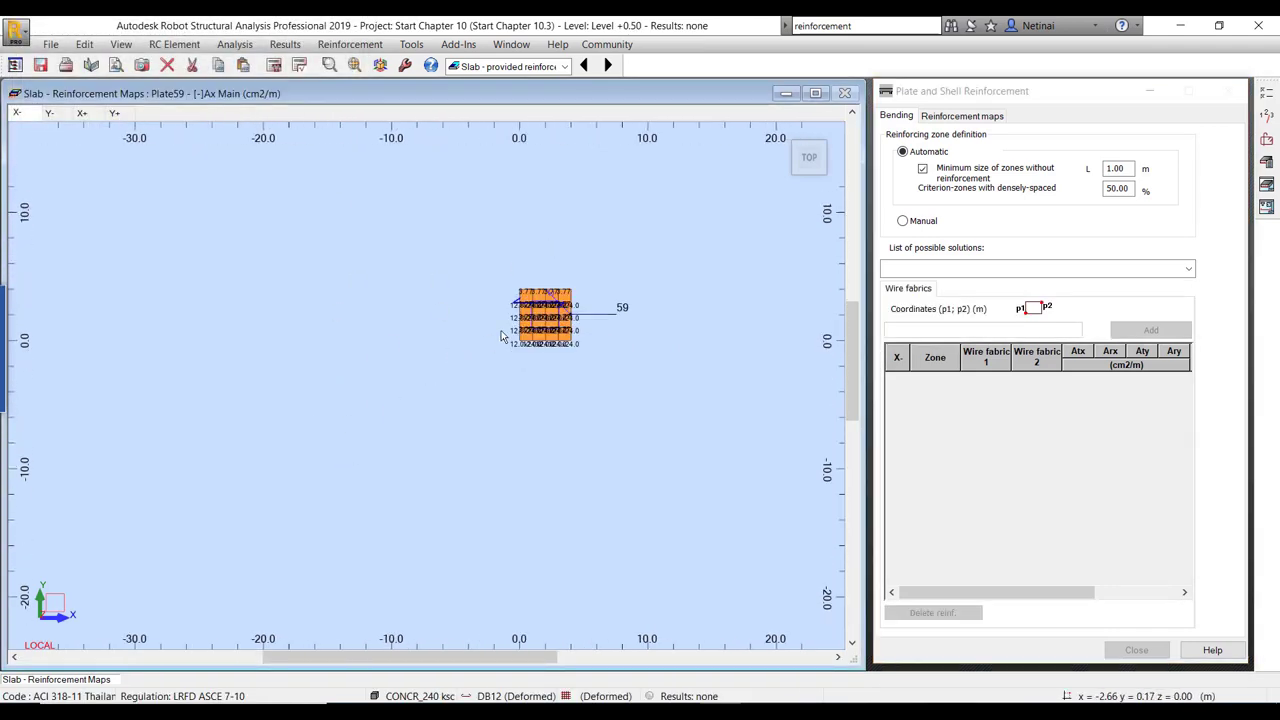
- Open Plate59's reinforcement map display options and select the grid step value for editing
{"action": "scroll", "coordinate": [561, 310], "scroll_direction": "up", "scroll_amount": 3}
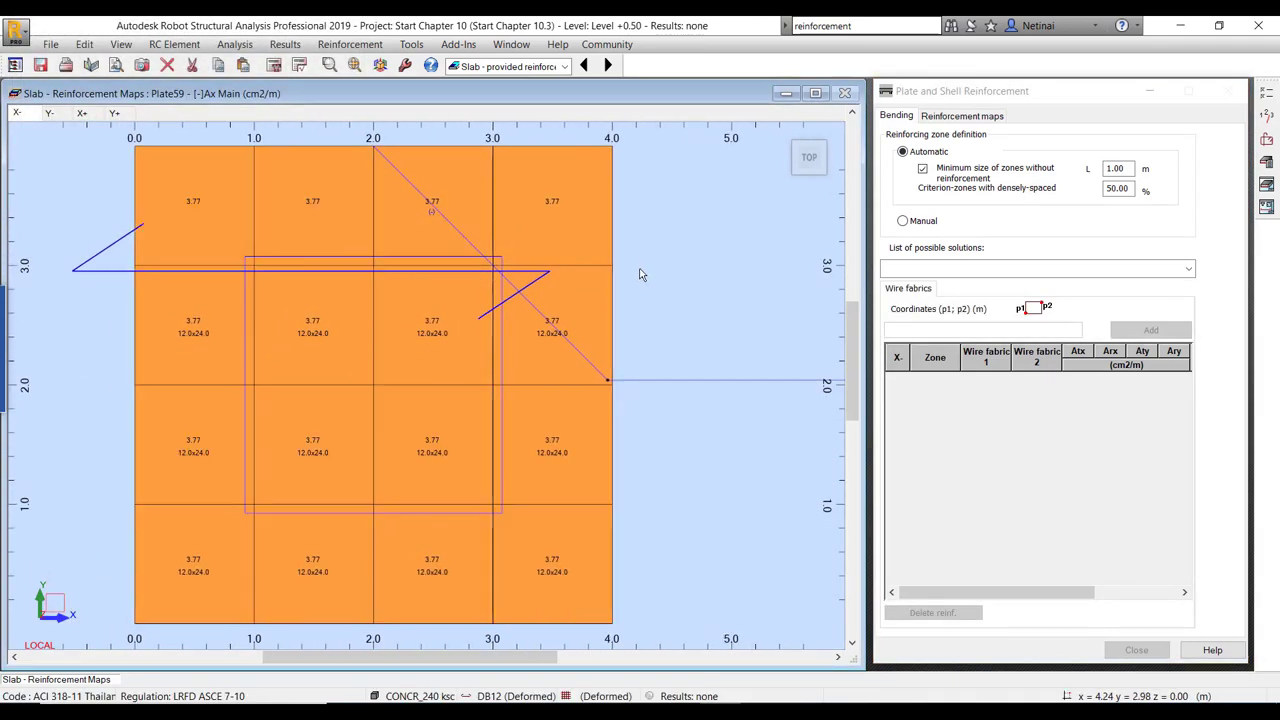
{"action": "scroll", "coordinate": [606, 238], "scroll_direction": "down", "scroll_amount": 1}
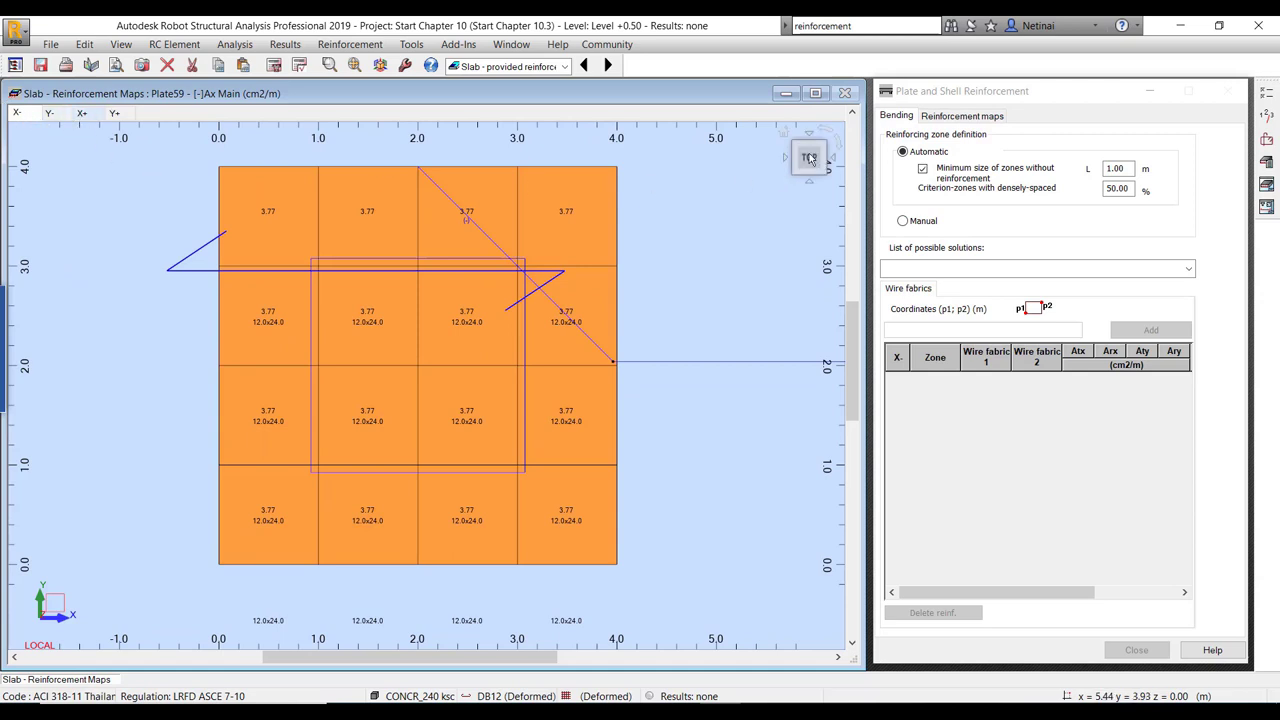
{"action": "left_click", "coordinate": [960, 116]}
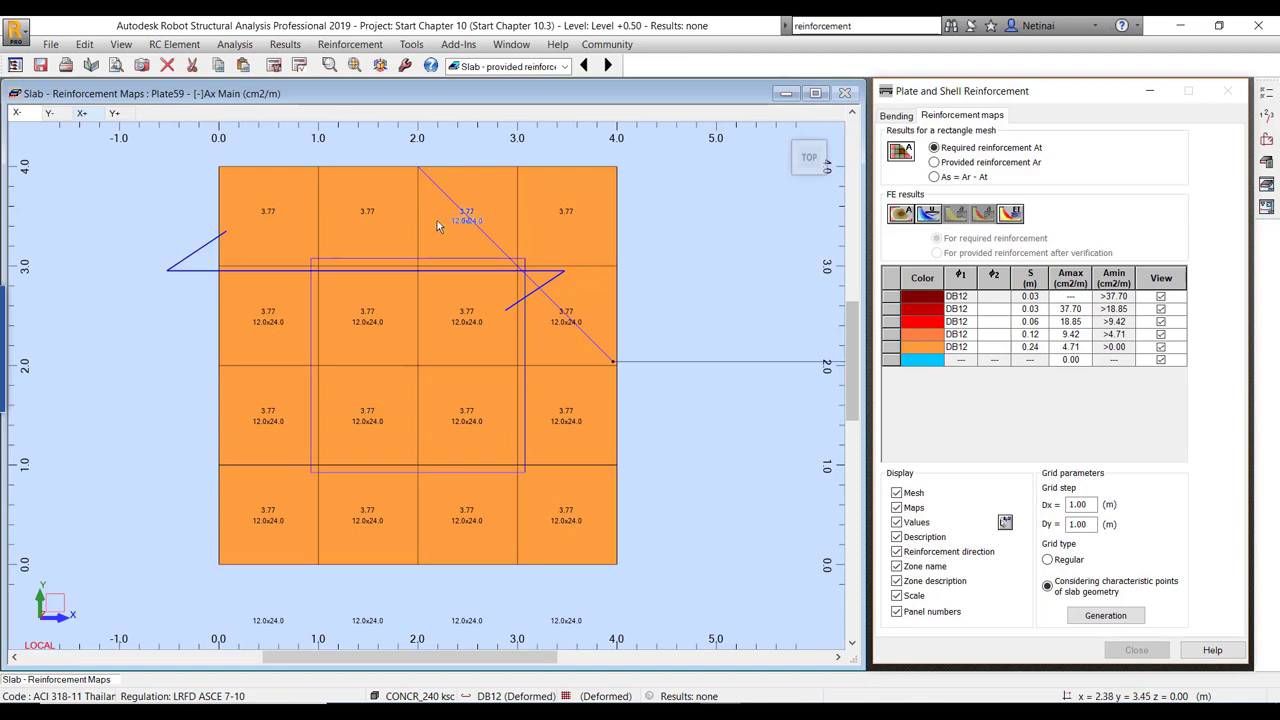
{"action": "double_click", "coordinate": [1080, 504]}
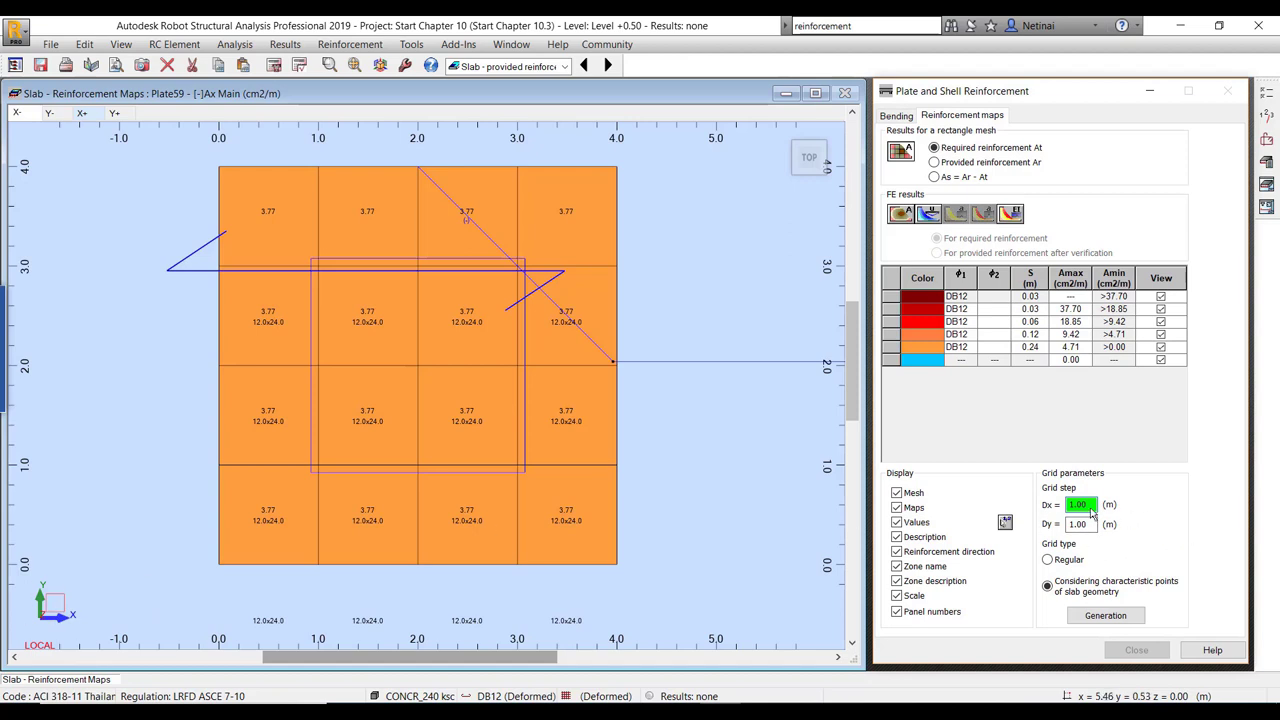
{"action": "mouse_move", "coordinate": [1092, 510]}
{"action": "left_mouse_down"}
{"action": "mouse_move", "coordinate": [1062, 512]}
{"action": "mouse_move", "coordinate": [1066, 525]}
{"action": "left_mouse_up"}
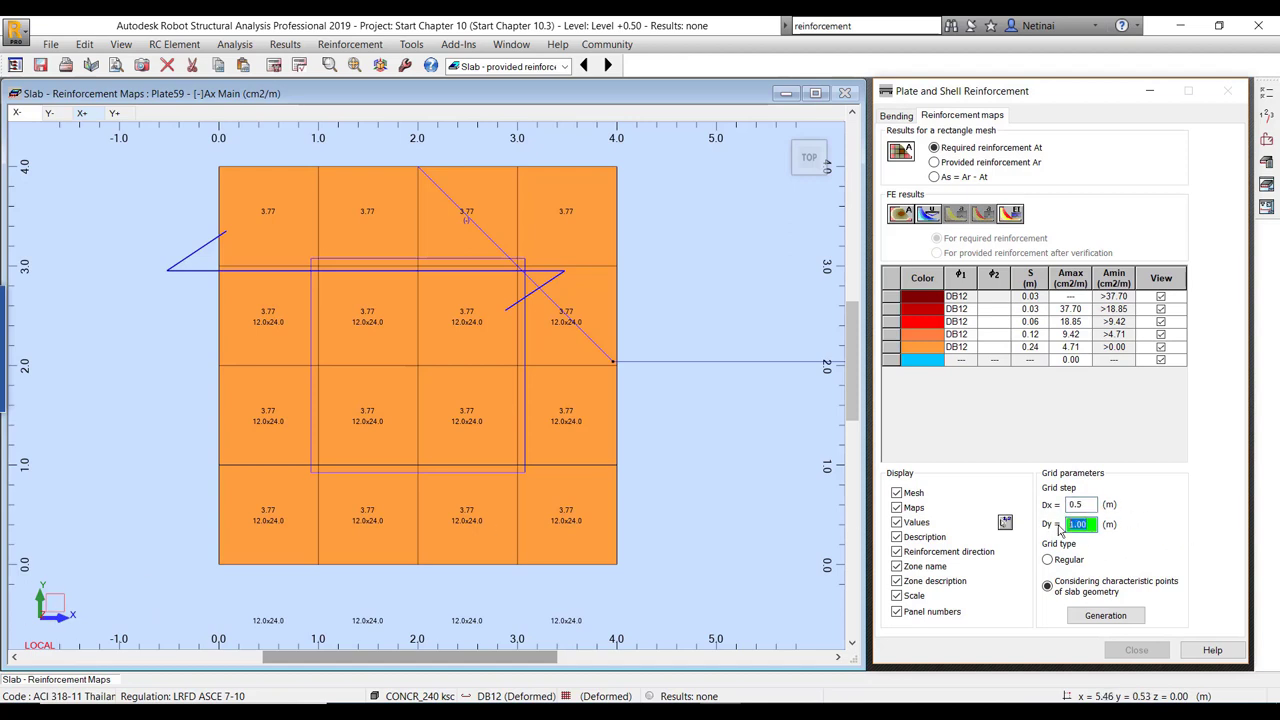
- Enter a 0.5 m grid step and regenerate the Plate59 reinforcement map
{"action": "type", "text": "0.5"}
{"action": "left_click", "coordinate": [1105, 615]}
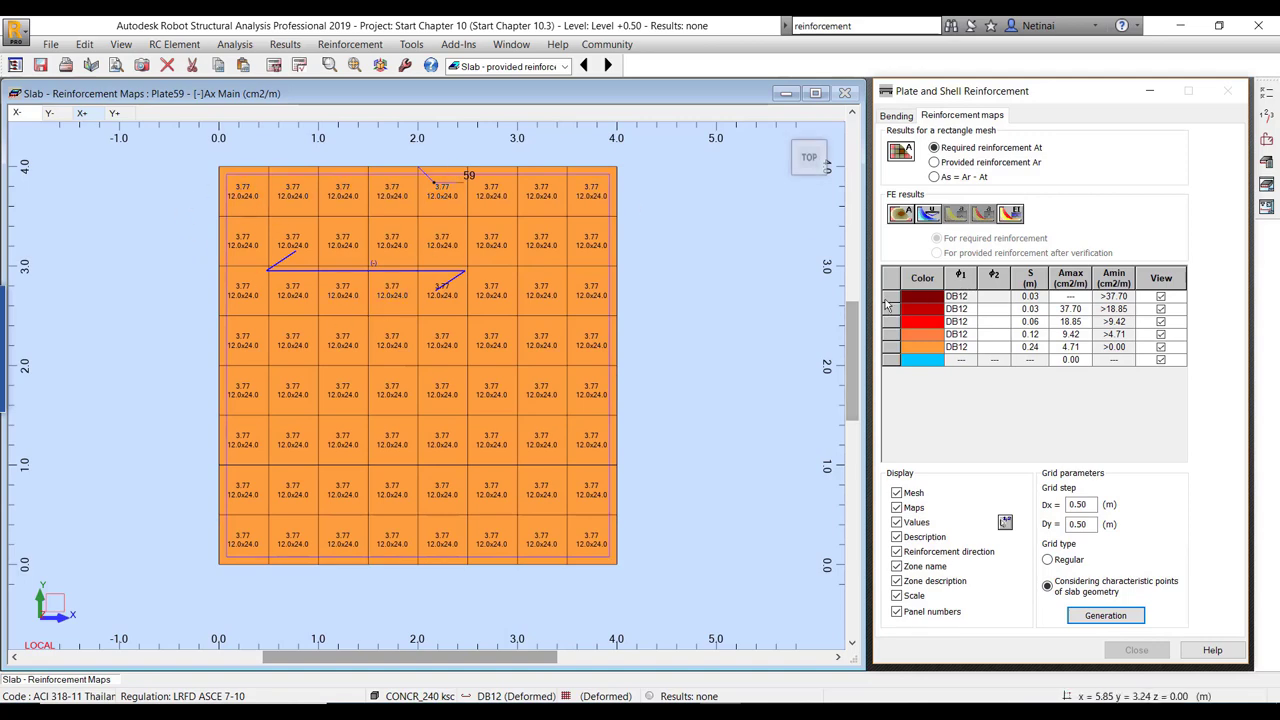
{"action": "scroll", "coordinate": [240, 190], "scroll_direction": "up", "scroll_amount": 3}
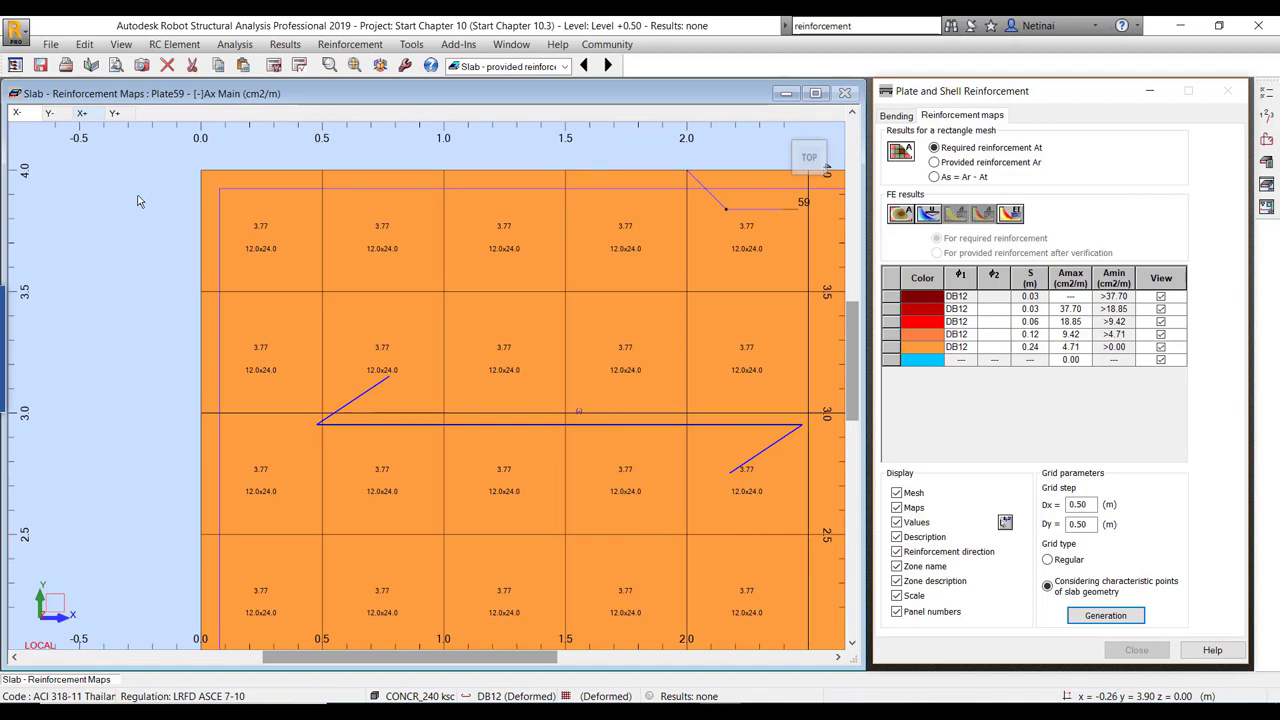
{"action": "scroll", "coordinate": [139, 208], "scroll_direction": "down", "scroll_amount": 1}
{"action": "scroll", "coordinate": [137, 208], "scroll_direction": "down", "scroll_amount": 1}
{"action": "scroll", "coordinate": [138, 210], "scroll_direction": "down", "scroll_amount": 1}
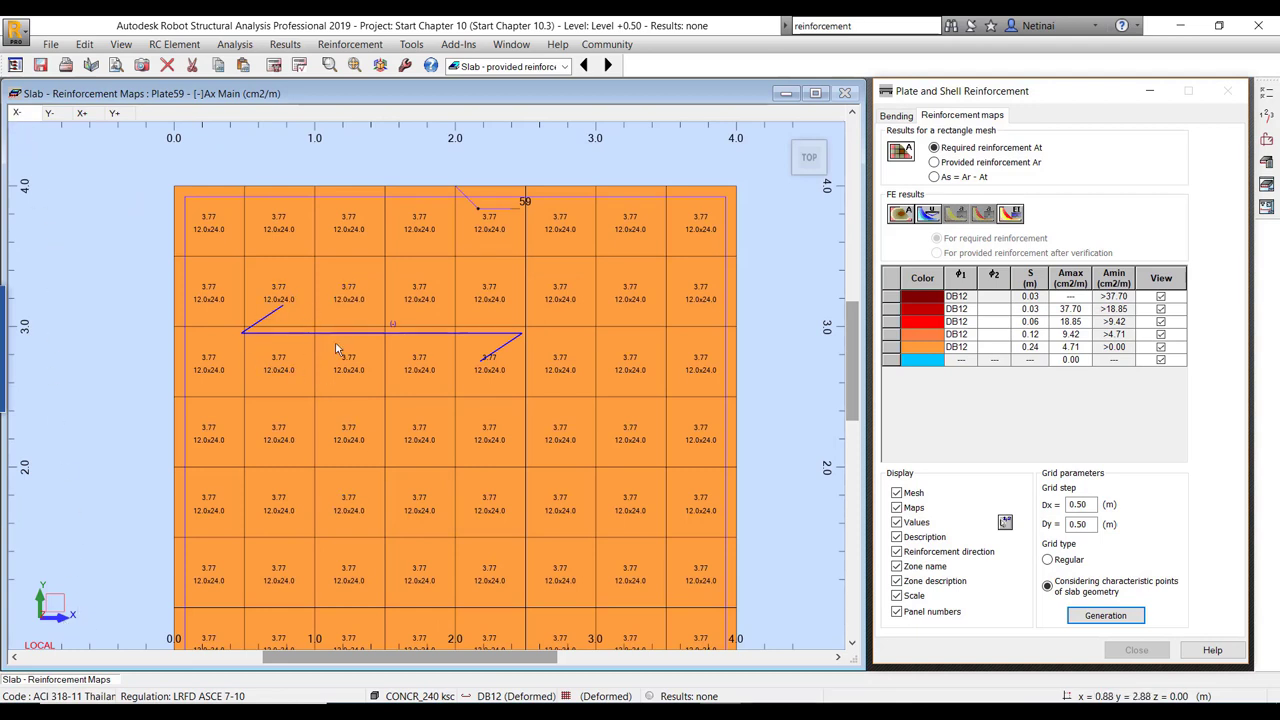
{"action": "scroll", "coordinate": [162, 233], "scroll_direction": "up", "scroll_amount": 1}
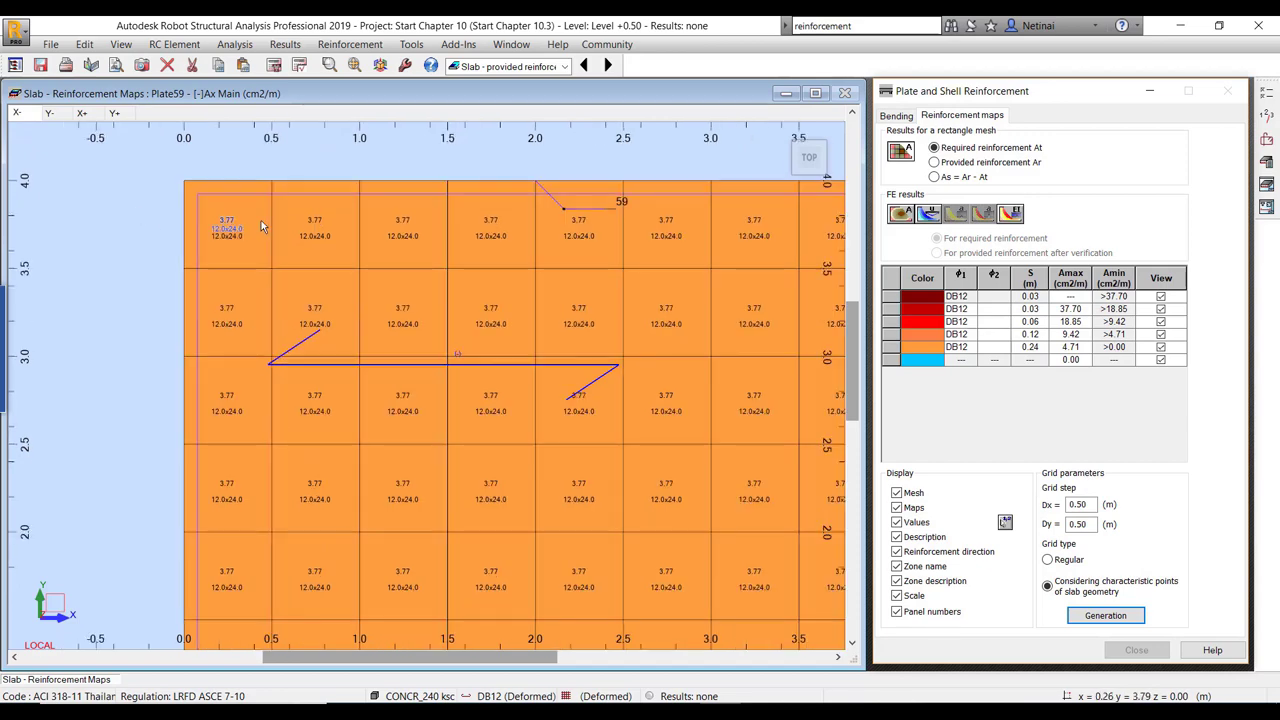
- Review the [-]Ay, [+]Ax and [+]Ay maps, returning to [-]Ax Main at 3.77 cm2/m
{"action": "left_click", "coordinate": [49, 113]}
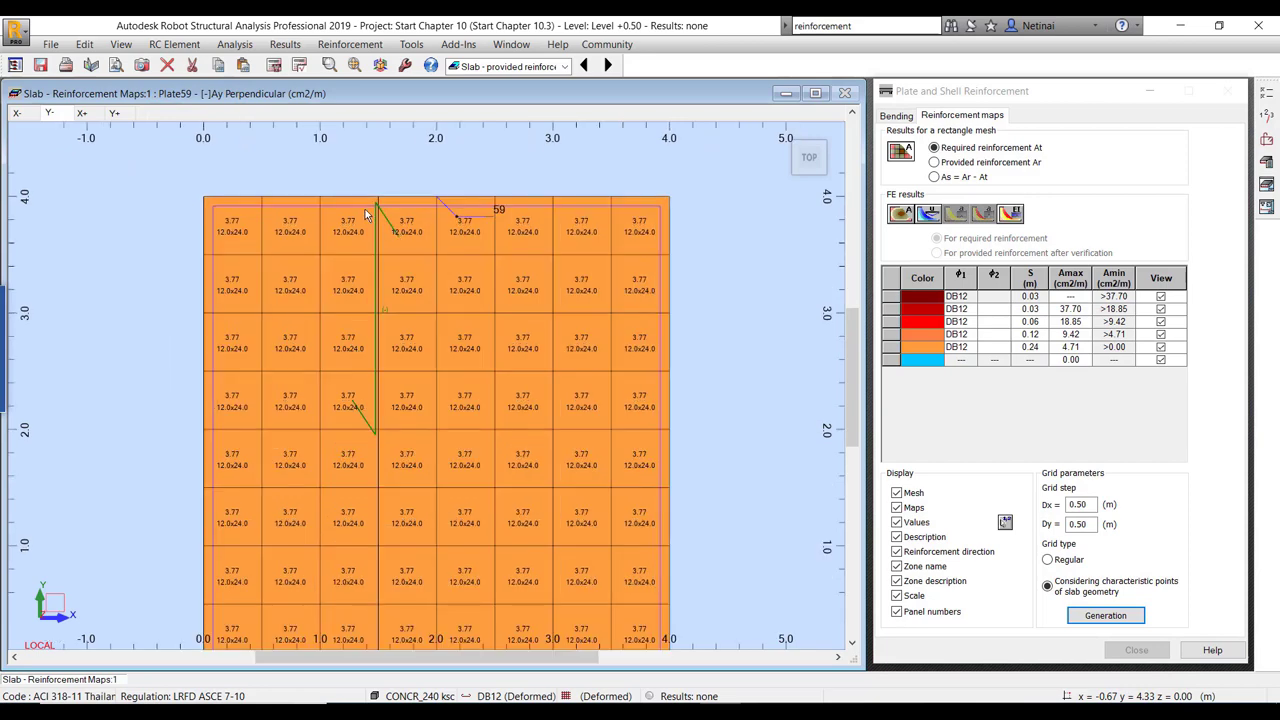
{"action": "left_click", "coordinate": [82, 113]}
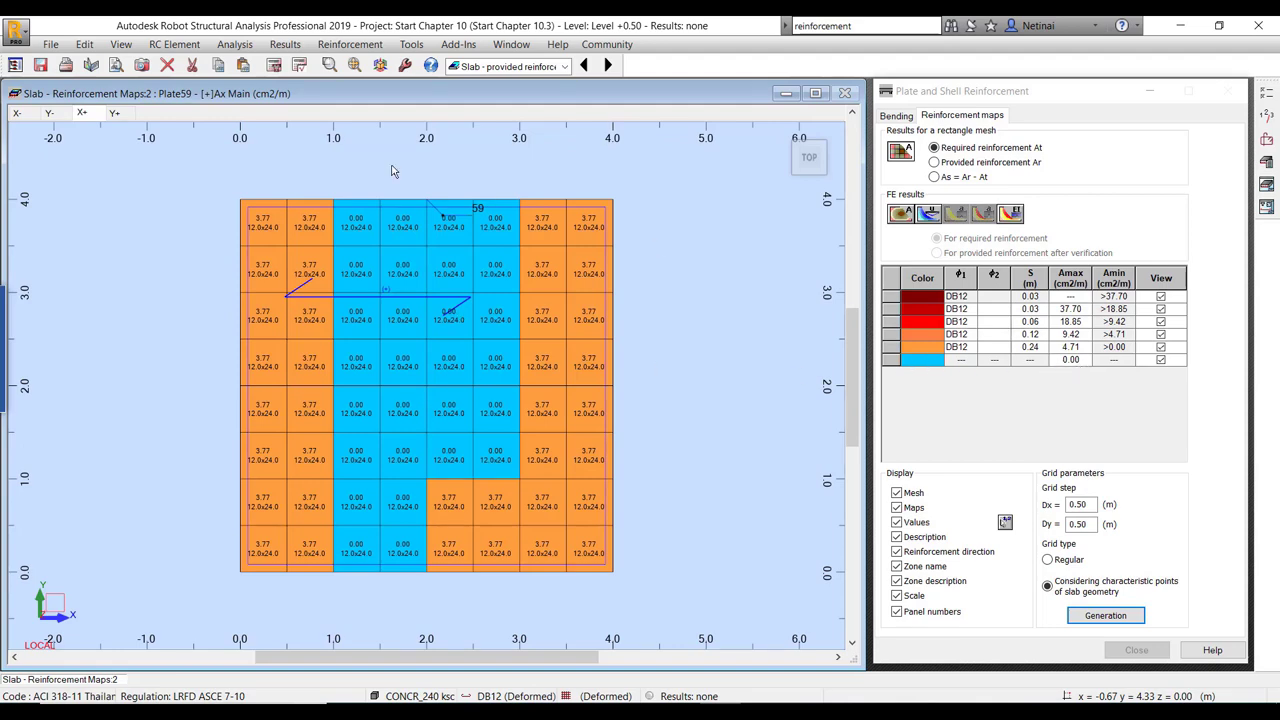
{"action": "left_click", "coordinate": [114, 113]}
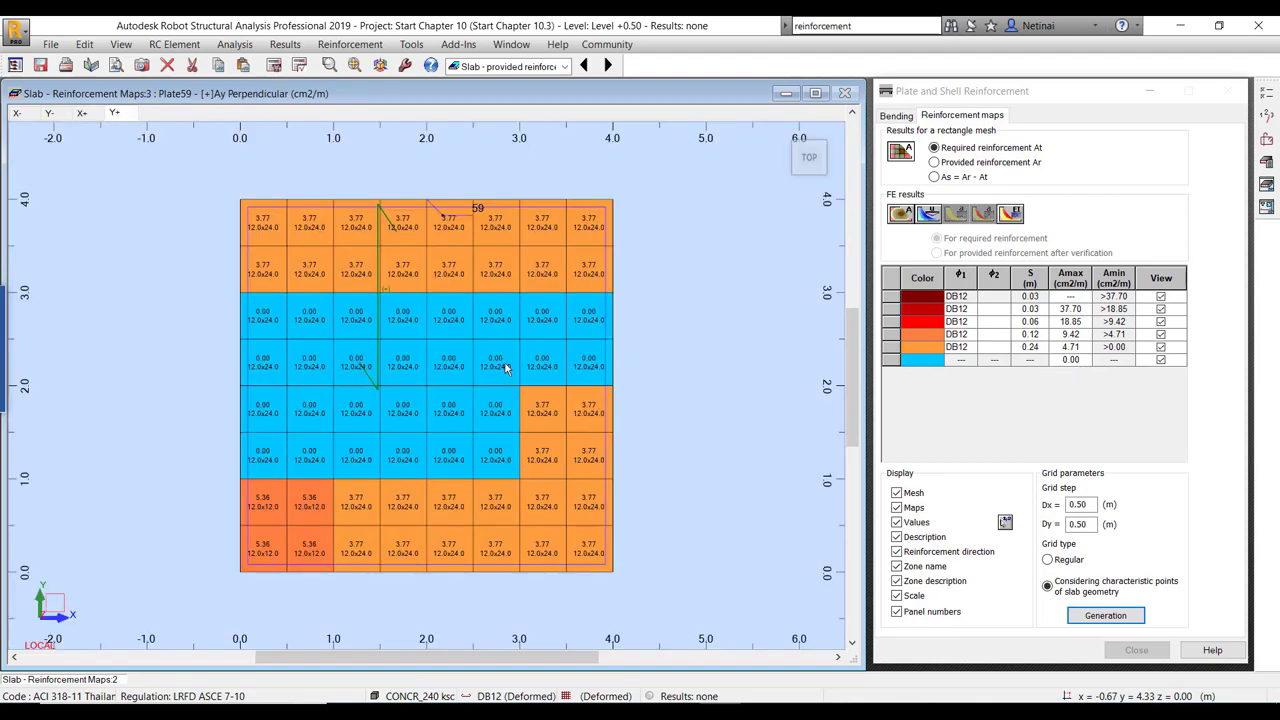
{"action": "left_click", "coordinate": [17, 113]}
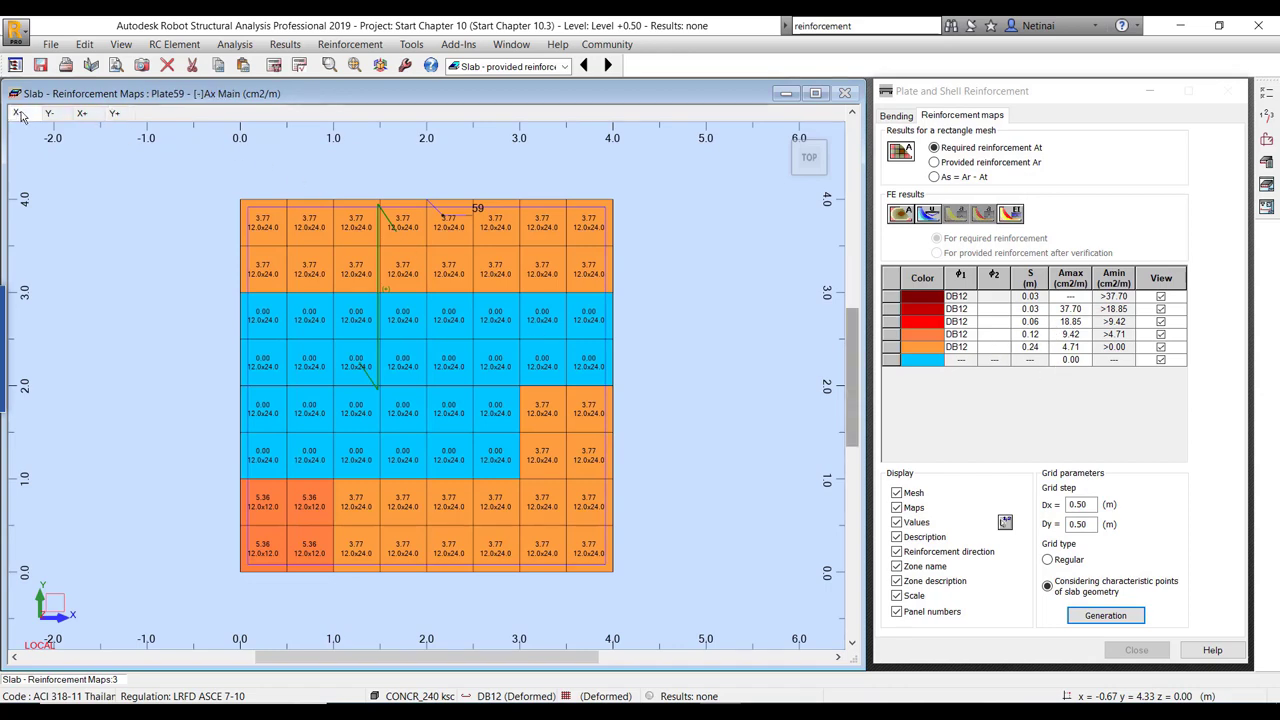
{"action": "scroll", "coordinate": [286, 212], "scroll_direction": "up", "scroll_amount": 2}
{"action": "scroll", "coordinate": [292, 185], "scroll_direction": "down", "scroll_amount": 1}
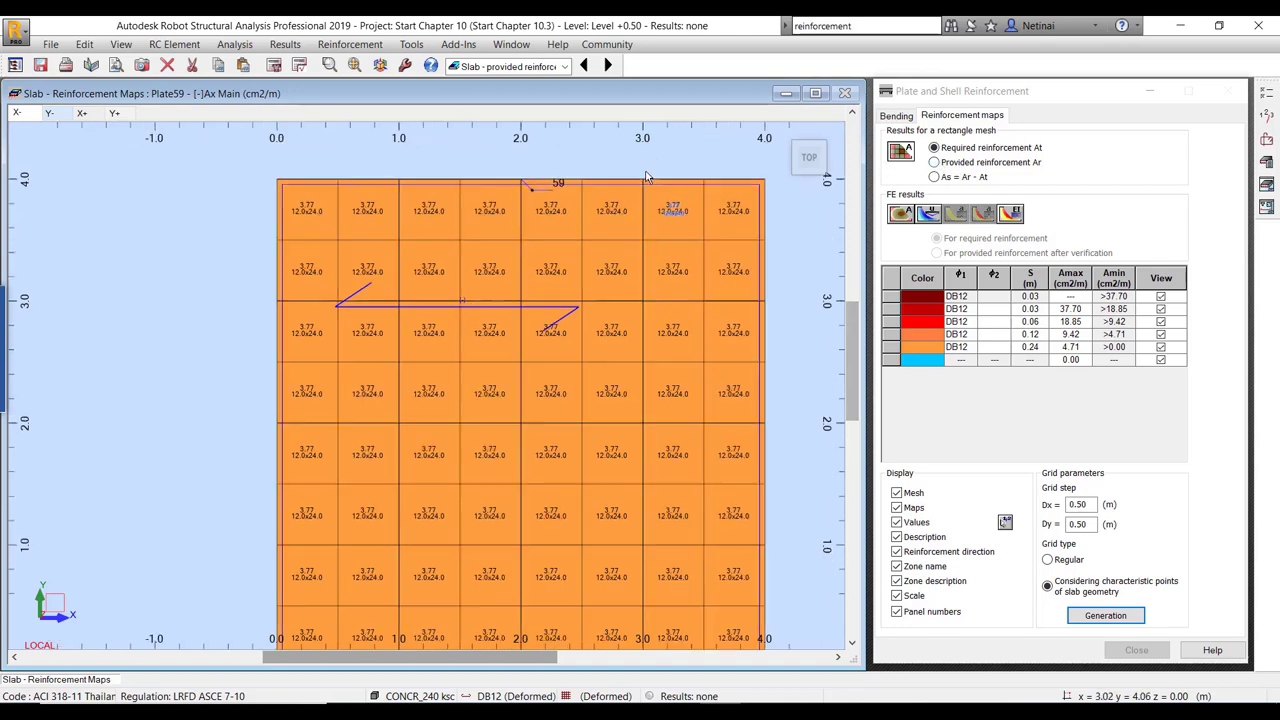
{"action": "scroll", "coordinate": [783, 249], "scroll_direction": "down", "scroll_amount": 1}
{"action": "scroll", "coordinate": [760, 245], "scroll_direction": "down", "scroll_amount": 1}
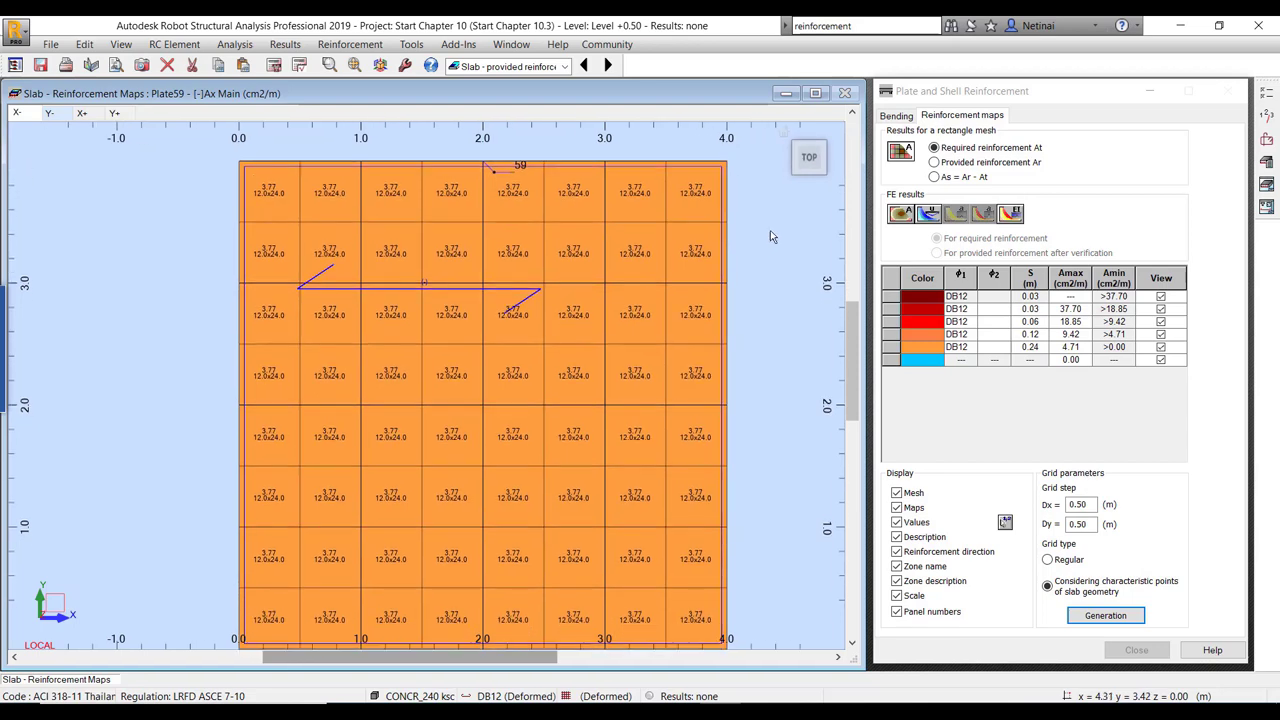
- Set the reinforcement pattern to use straight bars
{"action": "left_click", "coordinate": [1268, 143]}
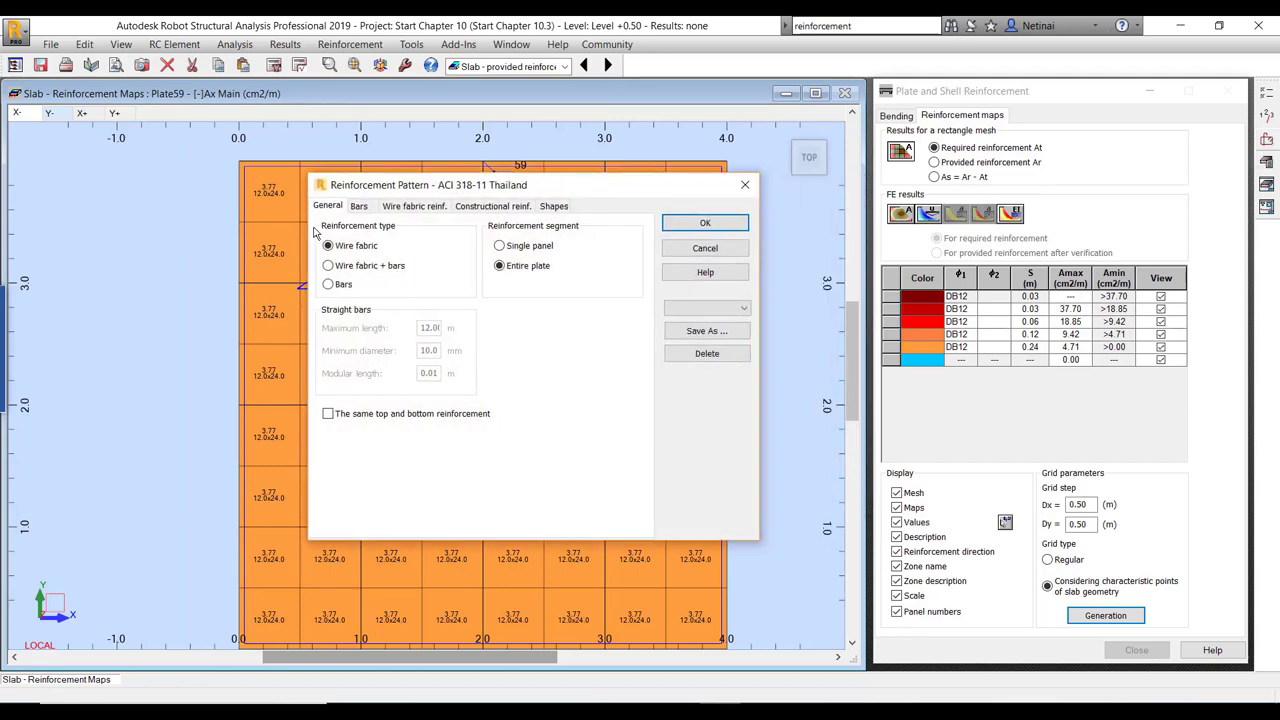
{"action": "left_click", "coordinate": [329, 285]}
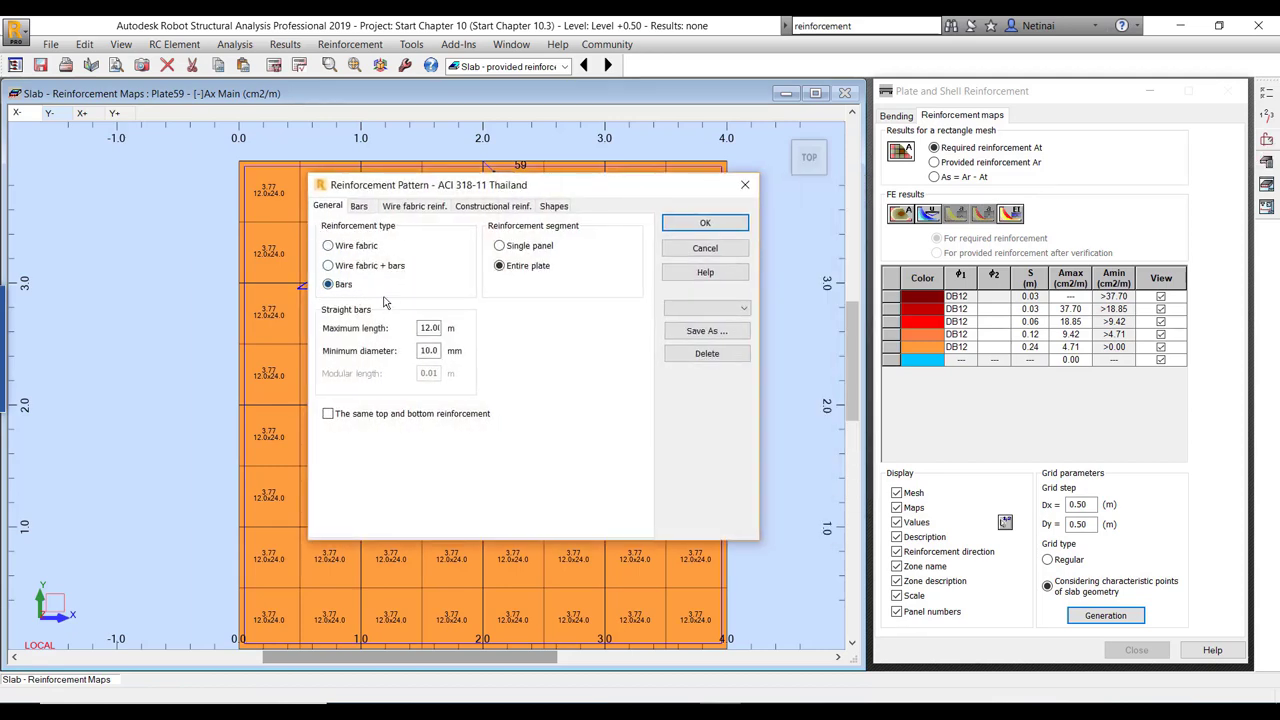
{"action": "double_click", "coordinate": [430, 329]}
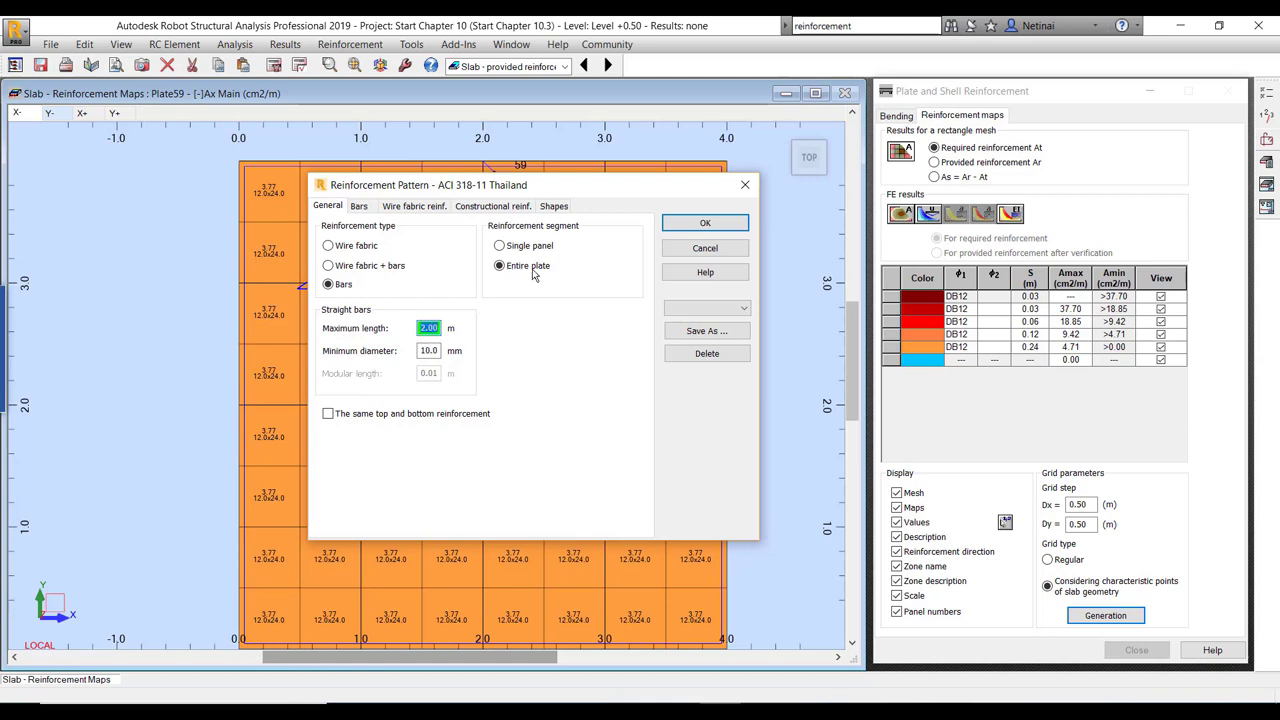
- Set the bottom X and bottom Y bar diameters to DB12
{"action": "left_click", "coordinate": [359, 207]}
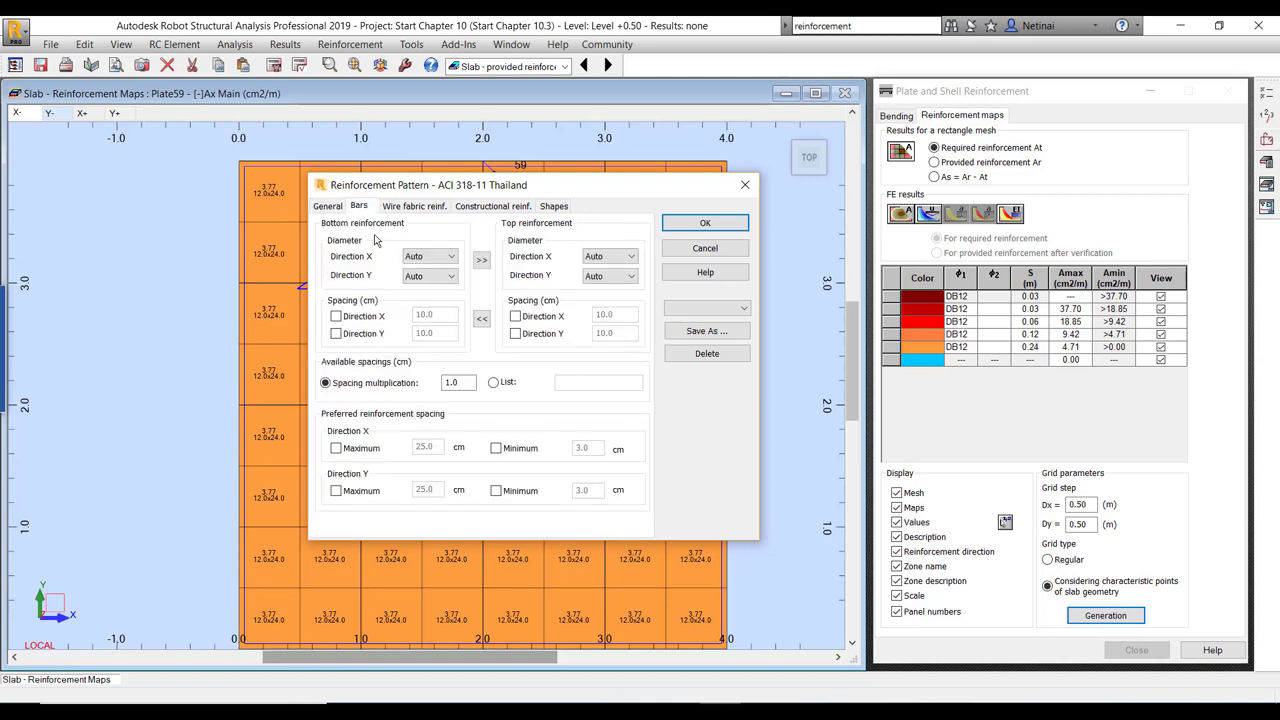
{"action": "left_click", "coordinate": [424, 257]}
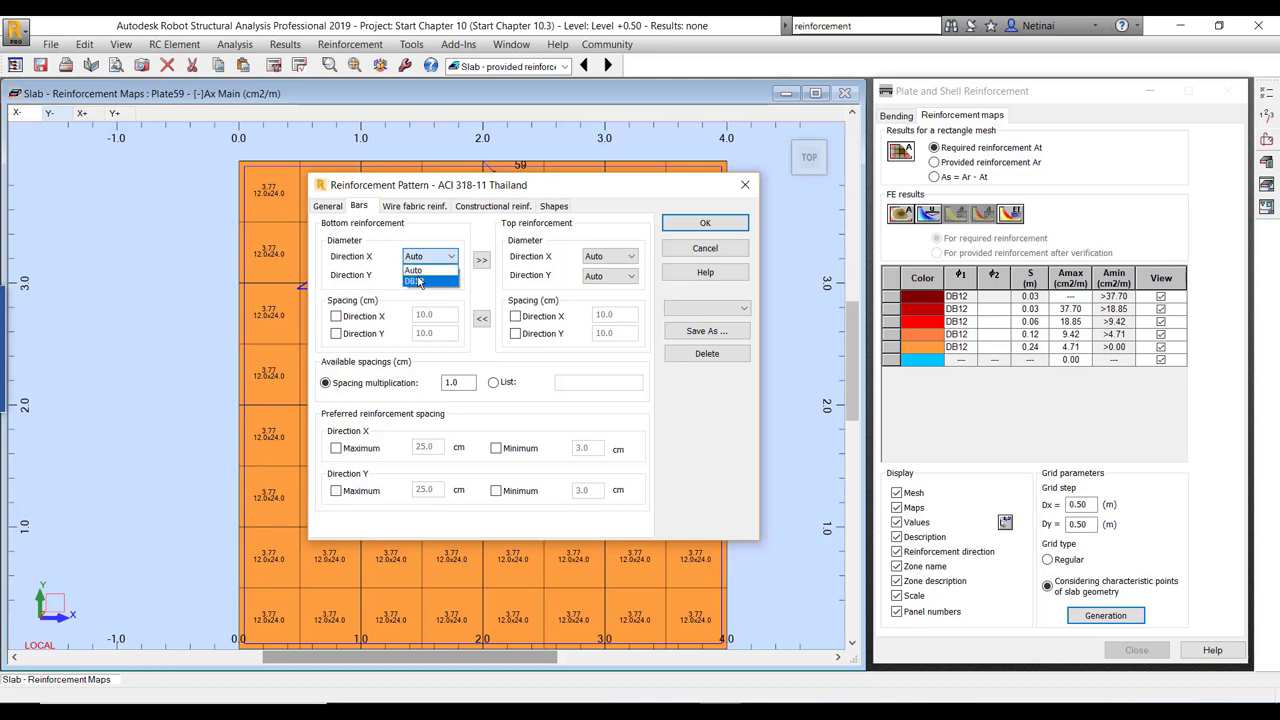
{"action": "left_click", "coordinate": [452, 192]}
{"action": "left_click", "coordinate": [428, 257]}
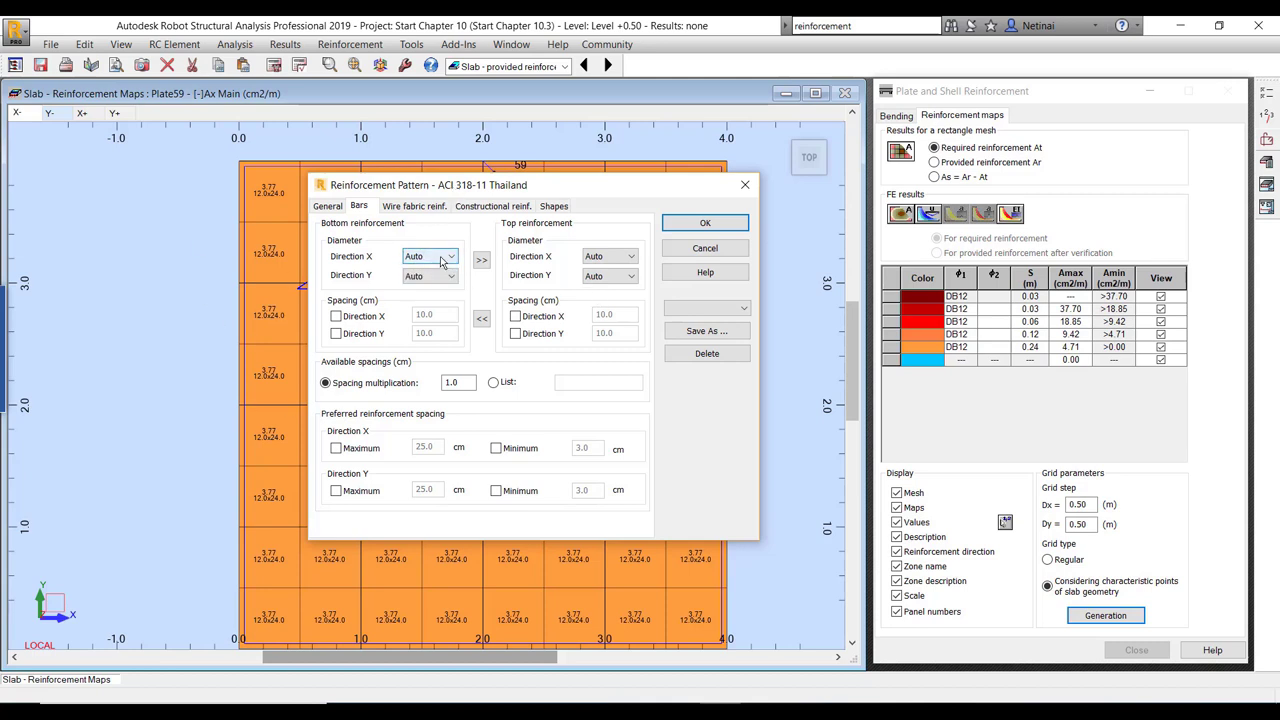
{"action": "left_click", "coordinate": [415, 282]}
{"action": "left_click", "coordinate": [426, 276]}
- Set the top Y bars to DB12 and confirm the reinforcement pattern
{"action": "left_click", "coordinate": [417, 302]}
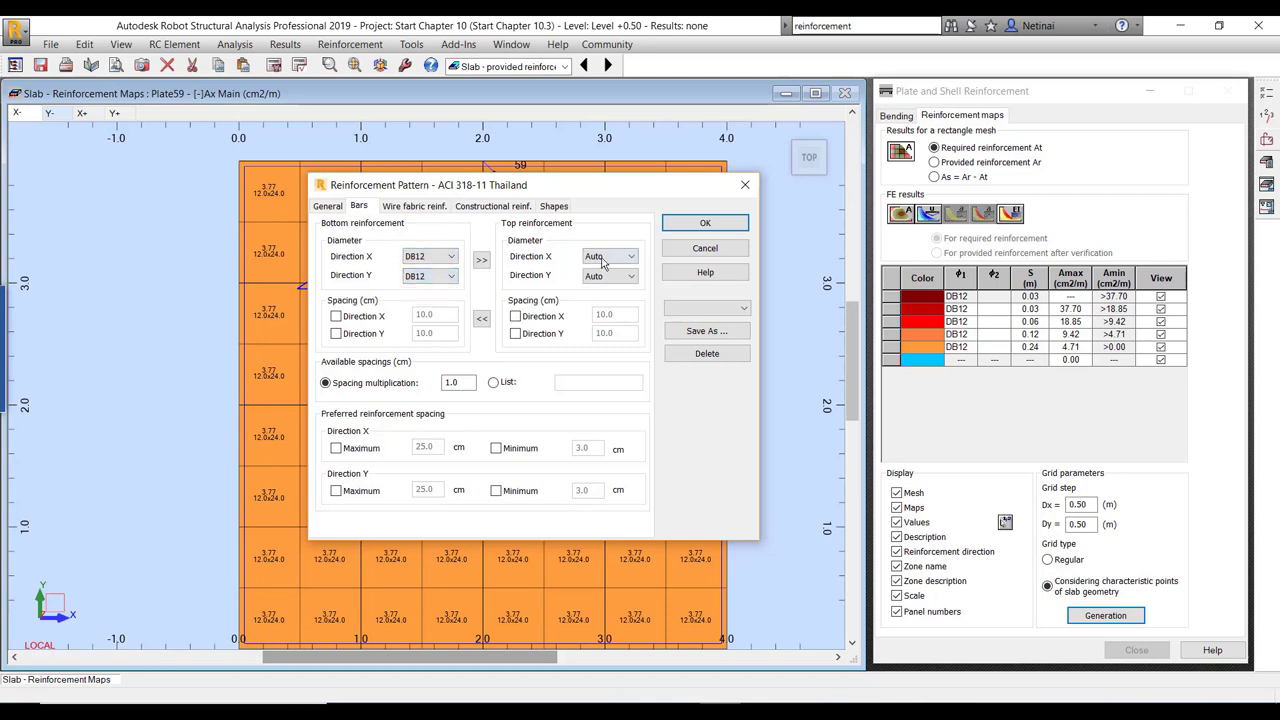
{"action": "left_click", "coordinate": [610, 276]}
{"action": "left_click", "coordinate": [610, 276]}
{"action": "left_click", "coordinate": [603, 278]}
{"action": "left_click", "coordinate": [600, 298]}
{"action": "left_click", "coordinate": [705, 225]}
{"action": "left_click", "coordinate": [487, 207]}
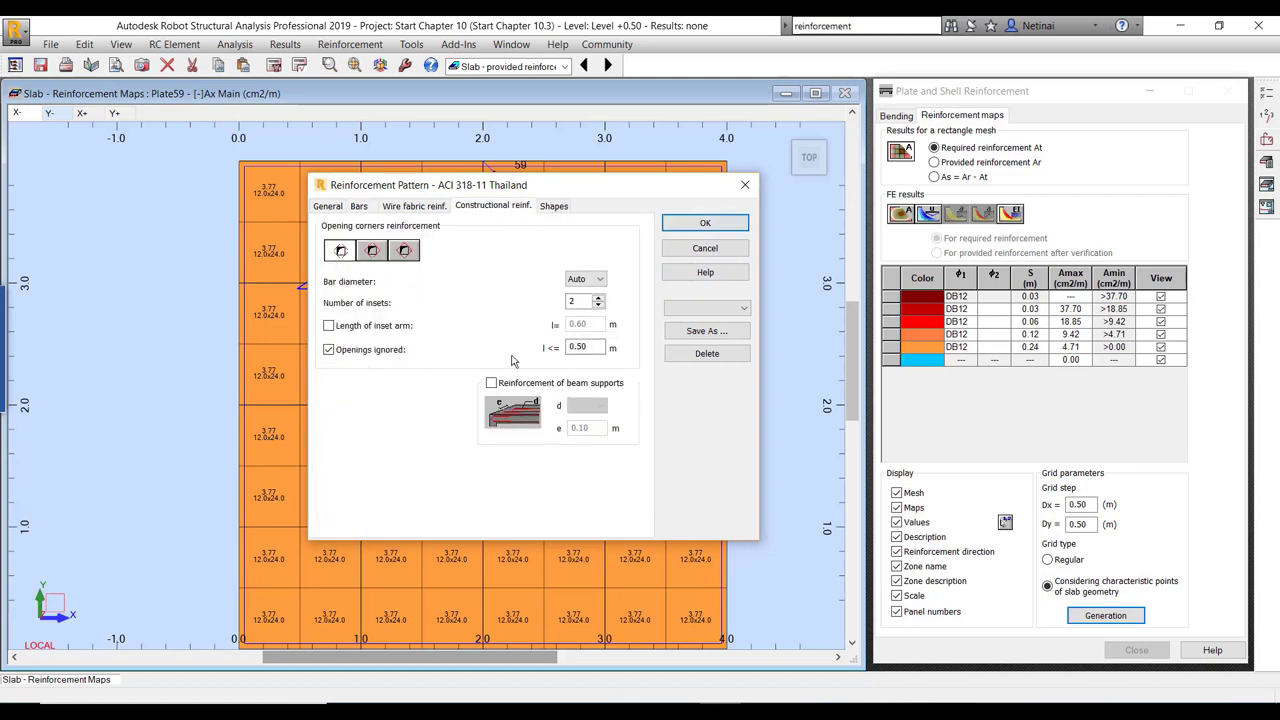
{"action": "left_click", "coordinate": [680, 222]}
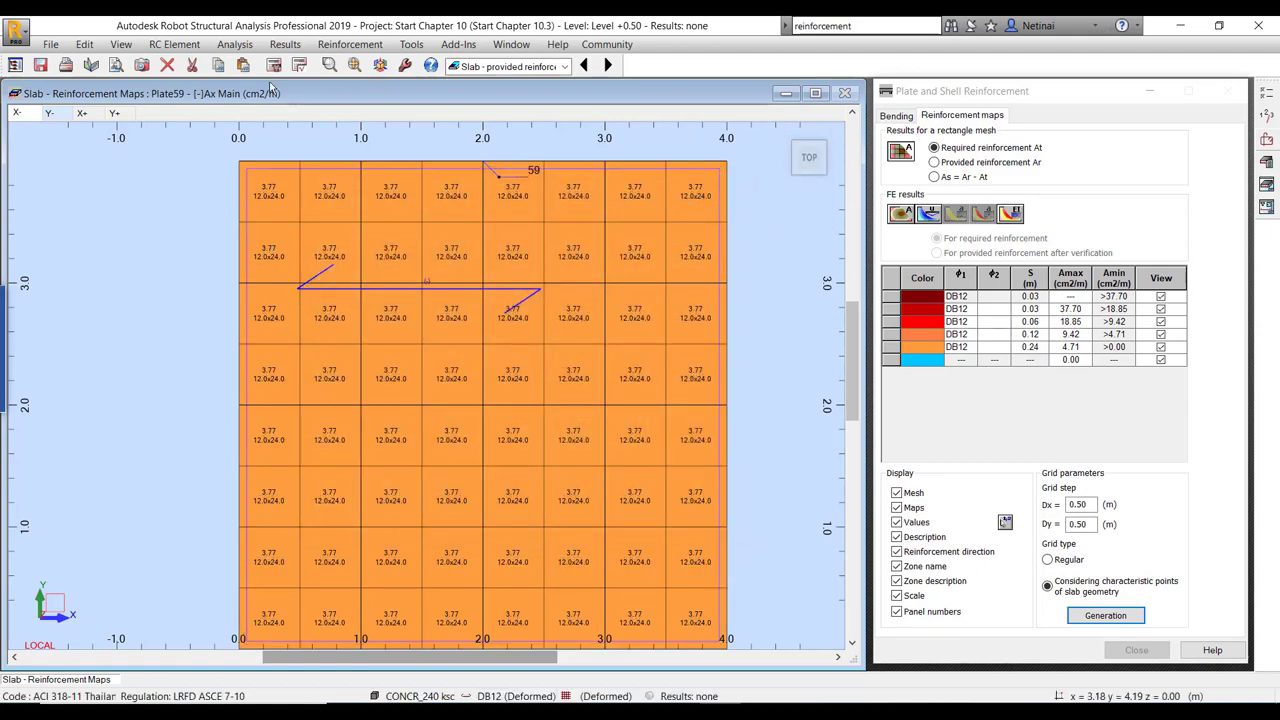
- Calculate Plate59's provided reinforcement and display the Ar map of DB12 bars at 30.0 cm
{"action": "left_click", "coordinate": [271, 68]}
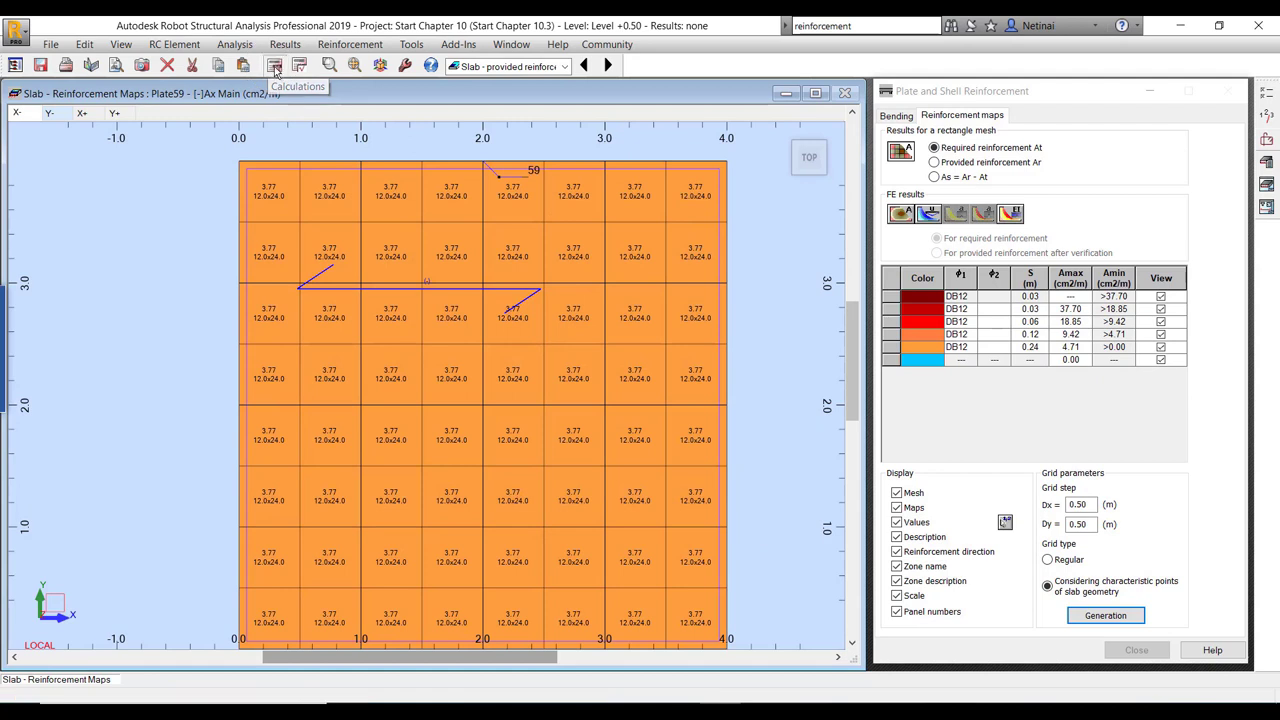
{"action": "left_click", "coordinate": [683, 440]}
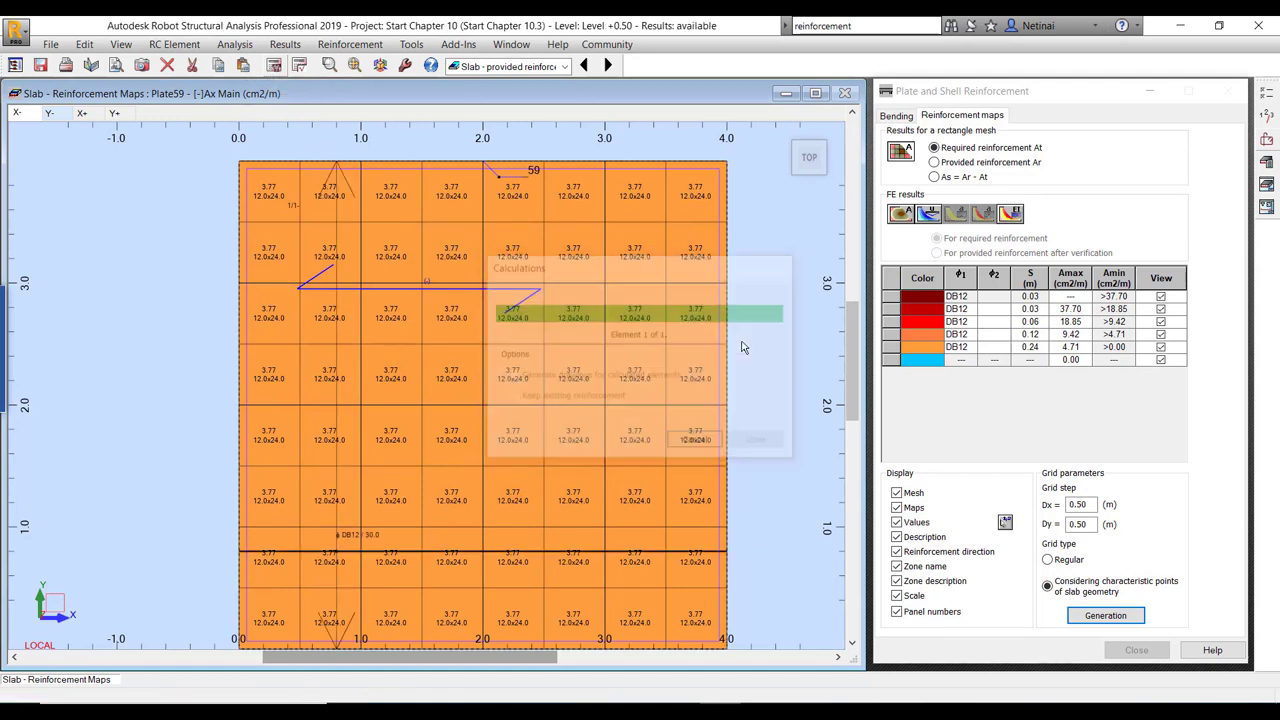
{"action": "left_click", "coordinate": [934, 162]}
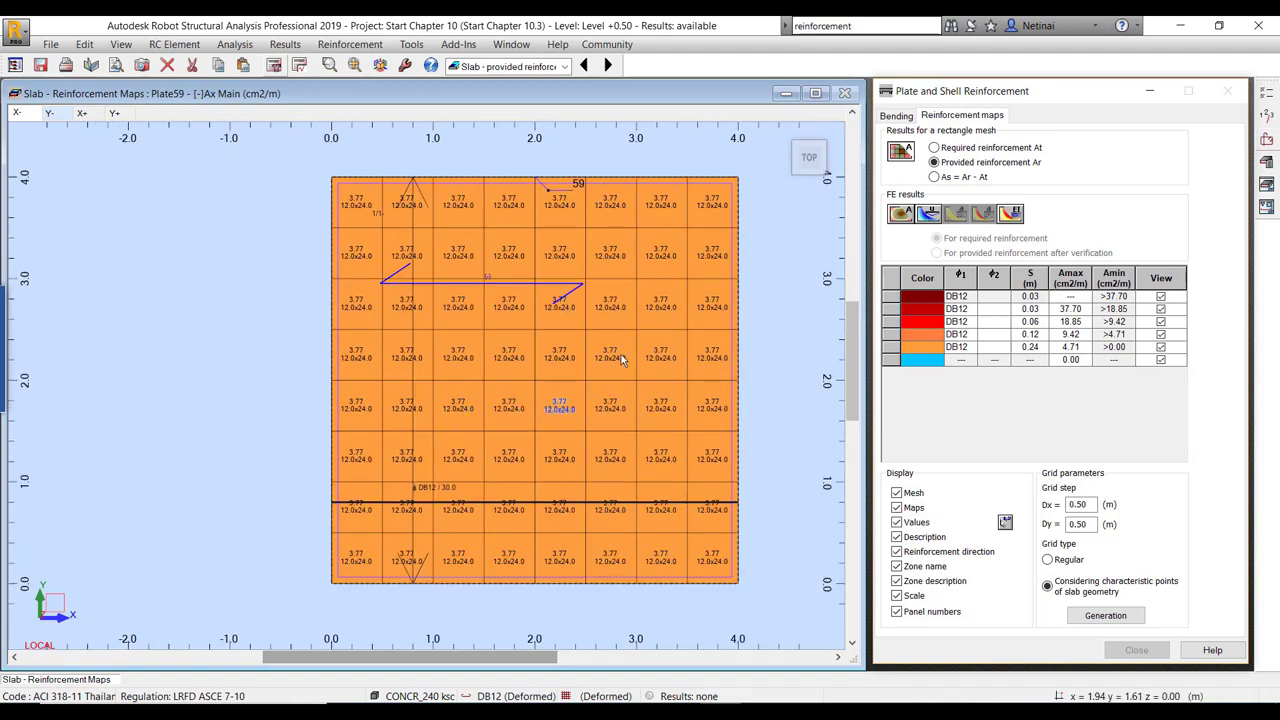
{"action": "left_click", "coordinate": [48, 113]}
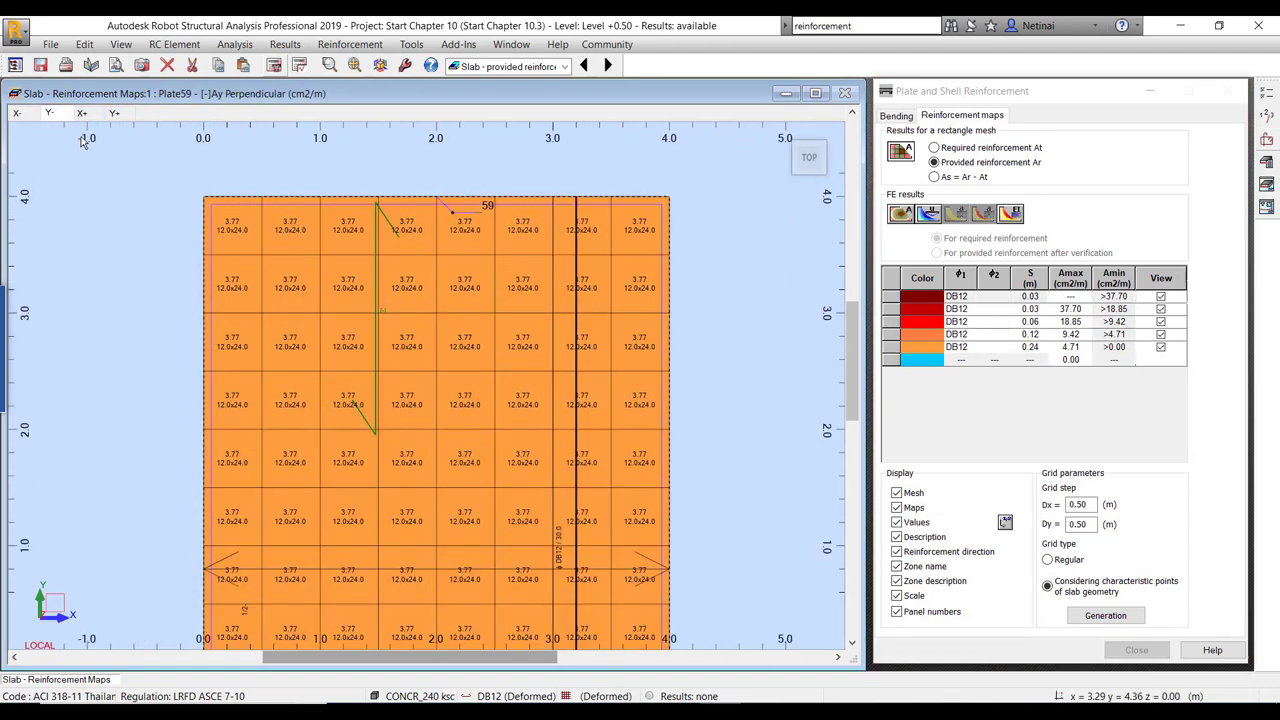
{"action": "left_click", "coordinate": [16, 113]}
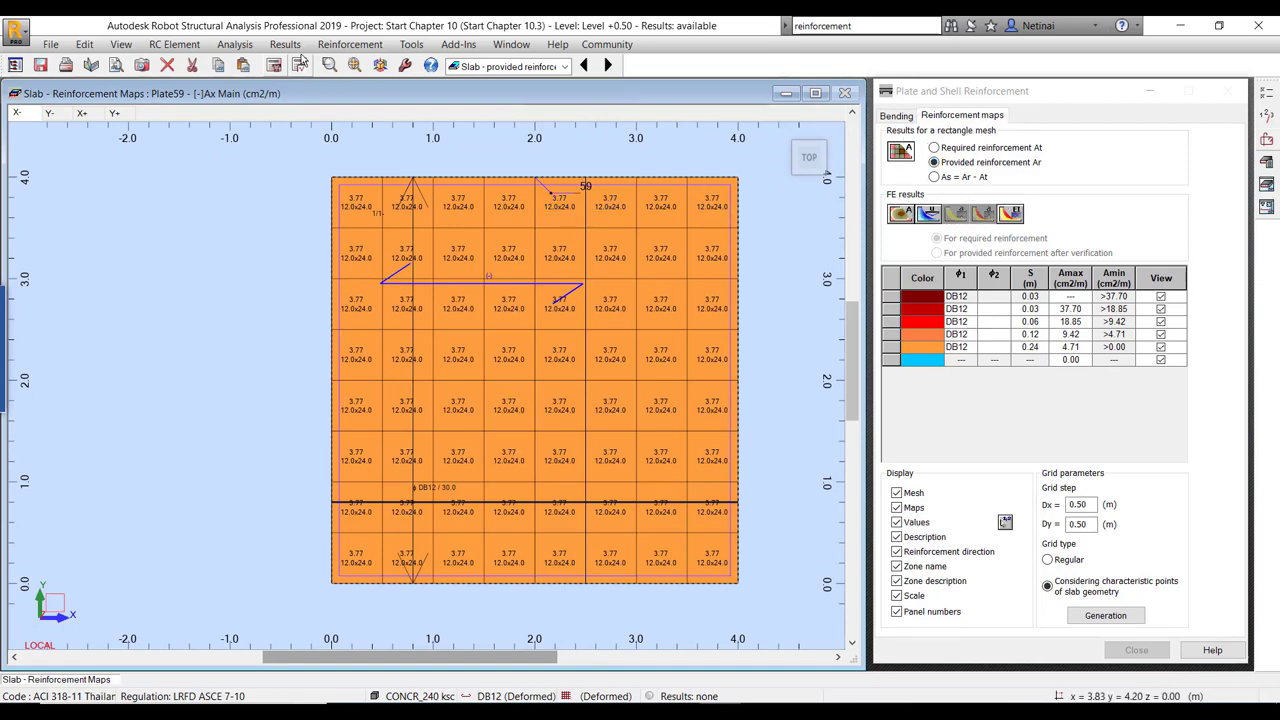
{"action": "scroll", "coordinate": [500, 223], "scroll_direction": "up", "scroll_amount": 1}
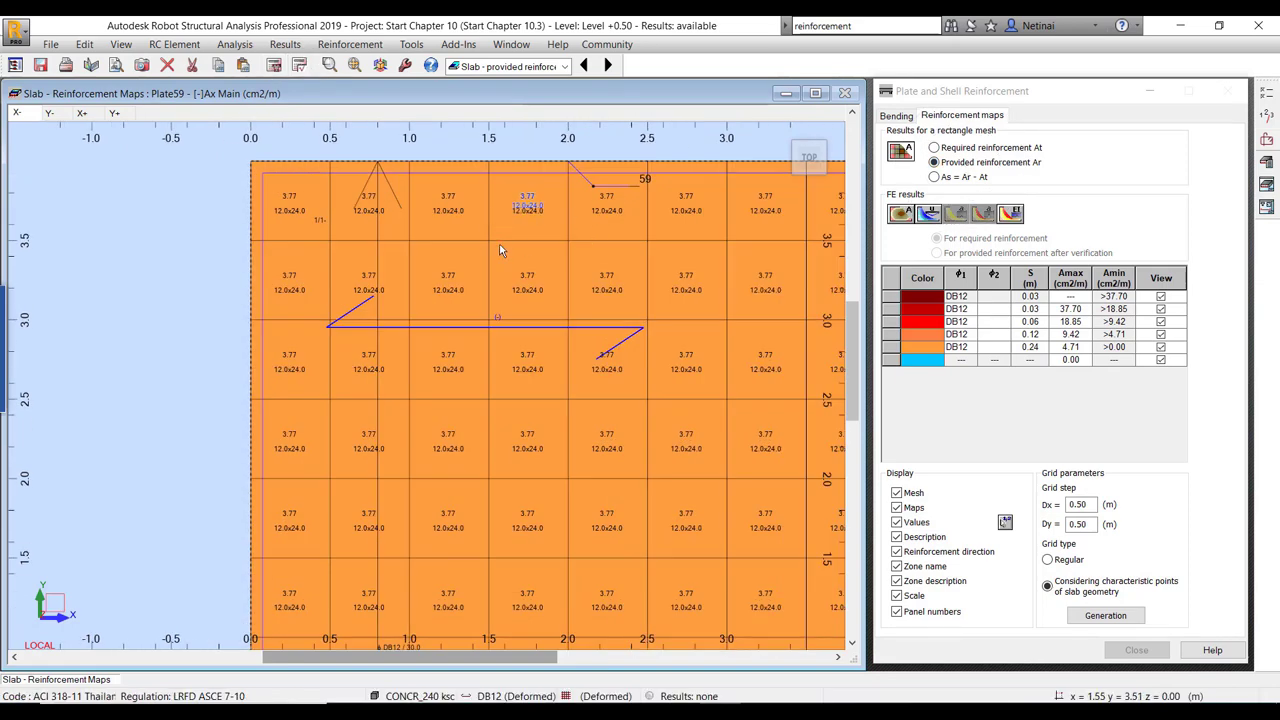
{"action": "scroll", "coordinate": [460, 231], "scroll_direction": "down", "scroll_amount": 1}
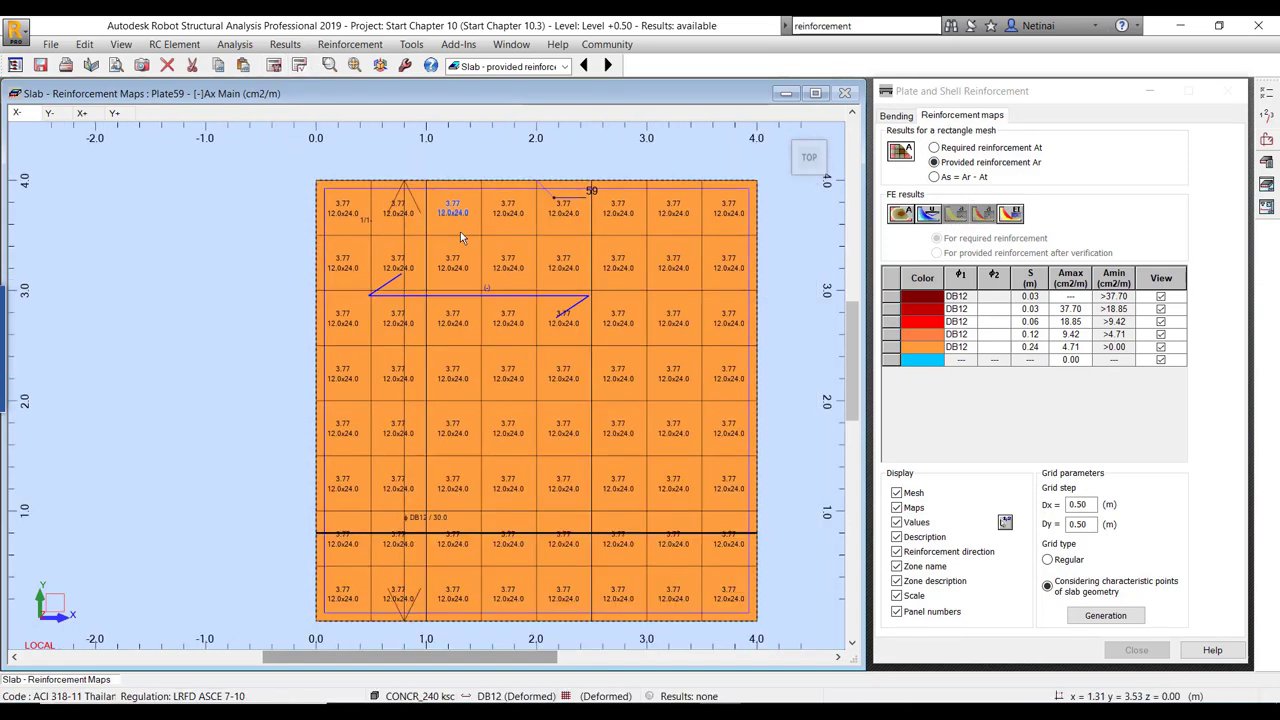
{"action": "left_click", "coordinate": [950, 149]}
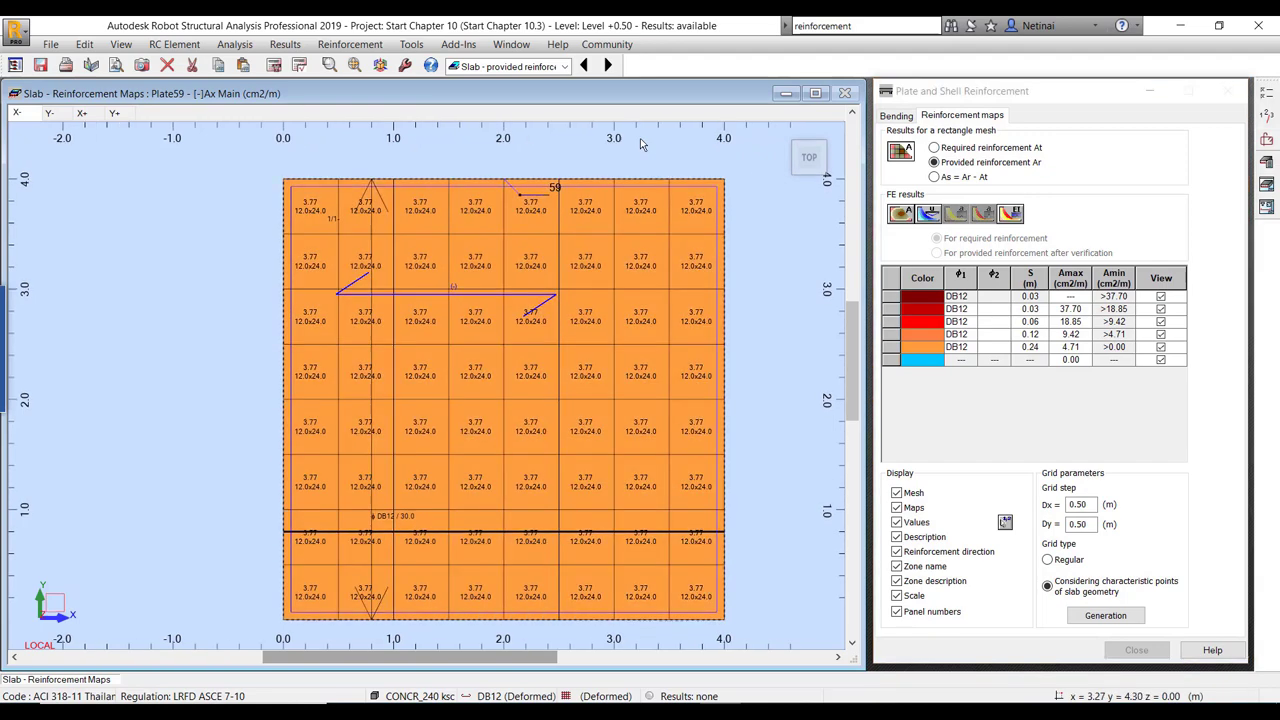
{"action": "left_click", "coordinate": [564, 66]}
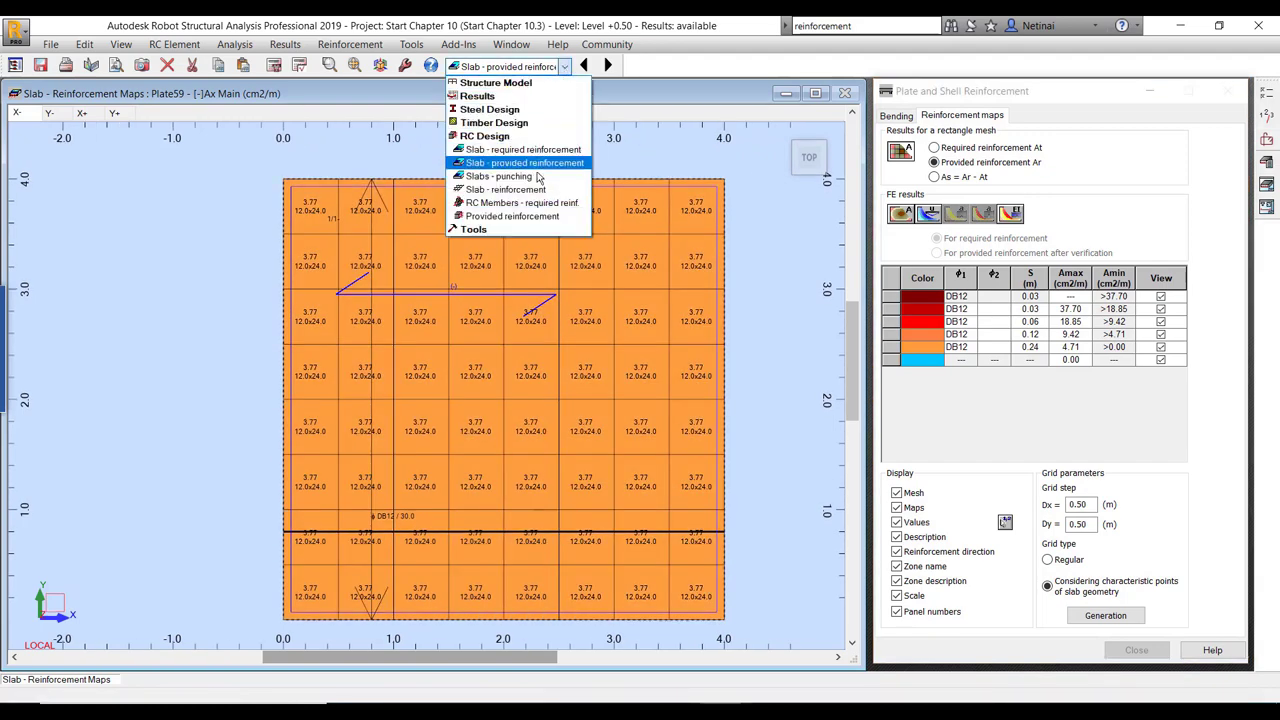
- Switch to the slab reinforcement layout and re-dock the reinforcement table under the view
{"action": "left_click", "coordinate": [510, 190]}
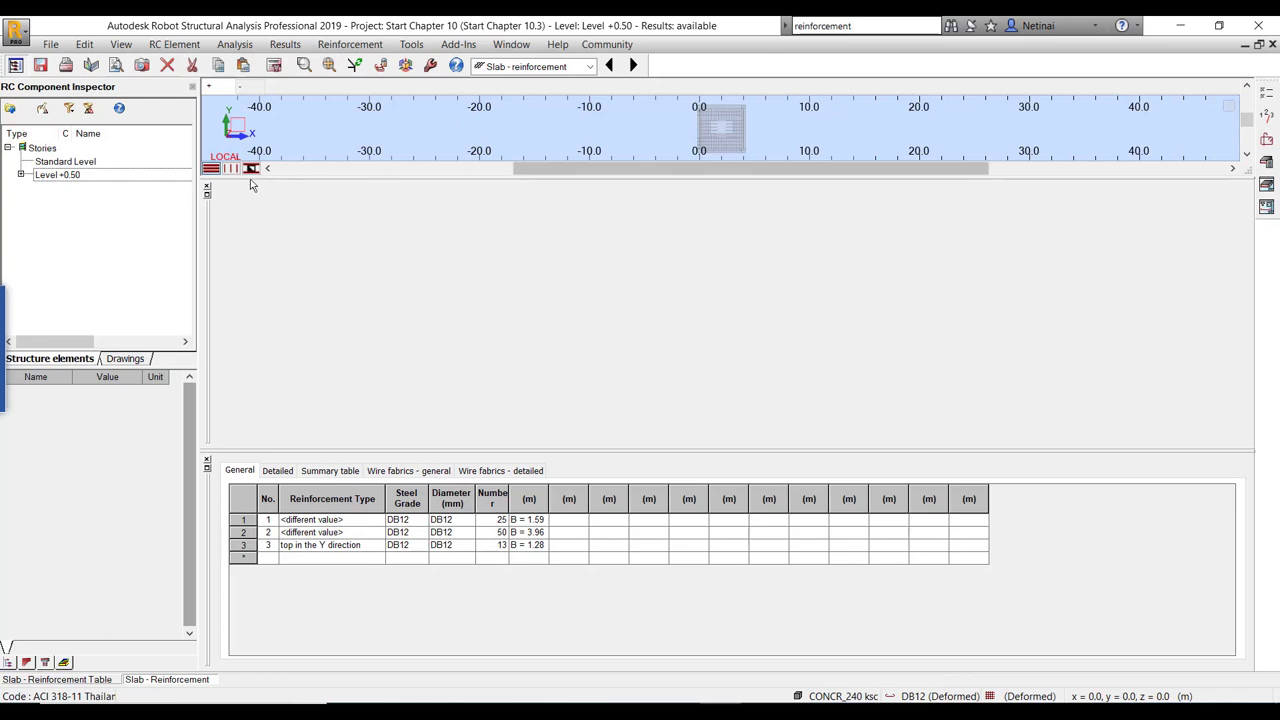
{"action": "left_click", "coordinate": [207, 196]}
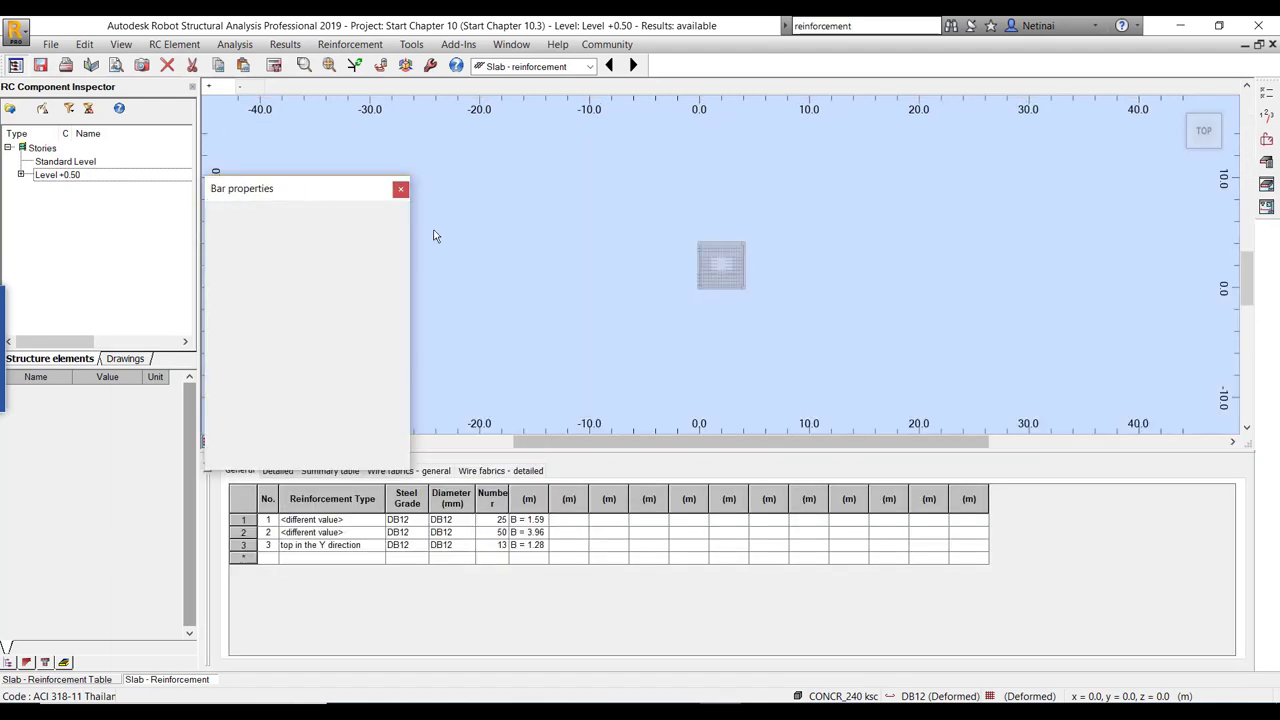
{"action": "left_click_drag", "start_coordinate": [215, 462], "coordinate": [1049, 445]}
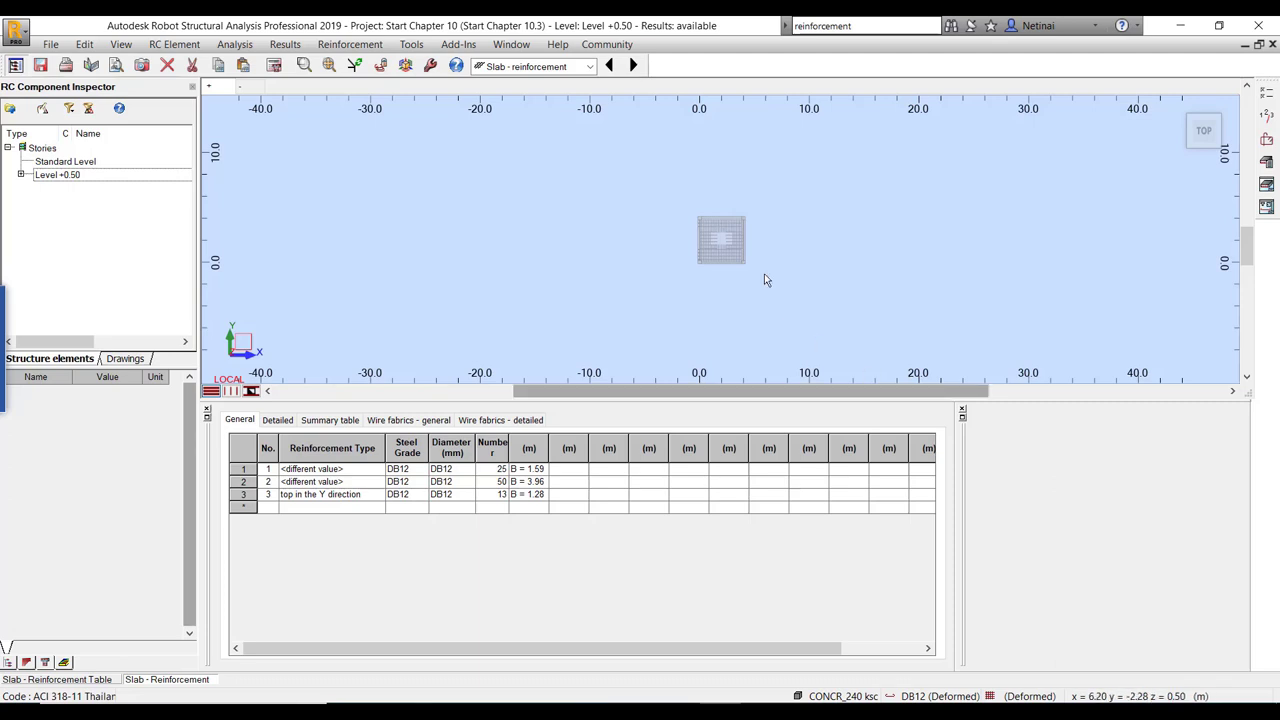
- Zoom, centre and tilt the slab plan into a 3D view of the DB12 bars
{"action": "scroll", "coordinate": [764, 280], "scroll_direction": "up", "scroll_amount": 2}
{"action": "scroll", "coordinate": [821, 276], "scroll_direction": "up", "scroll_amount": 2}
{"action": "scroll", "coordinate": [837, 268], "scroll_direction": "up", "scroll_amount": 2}
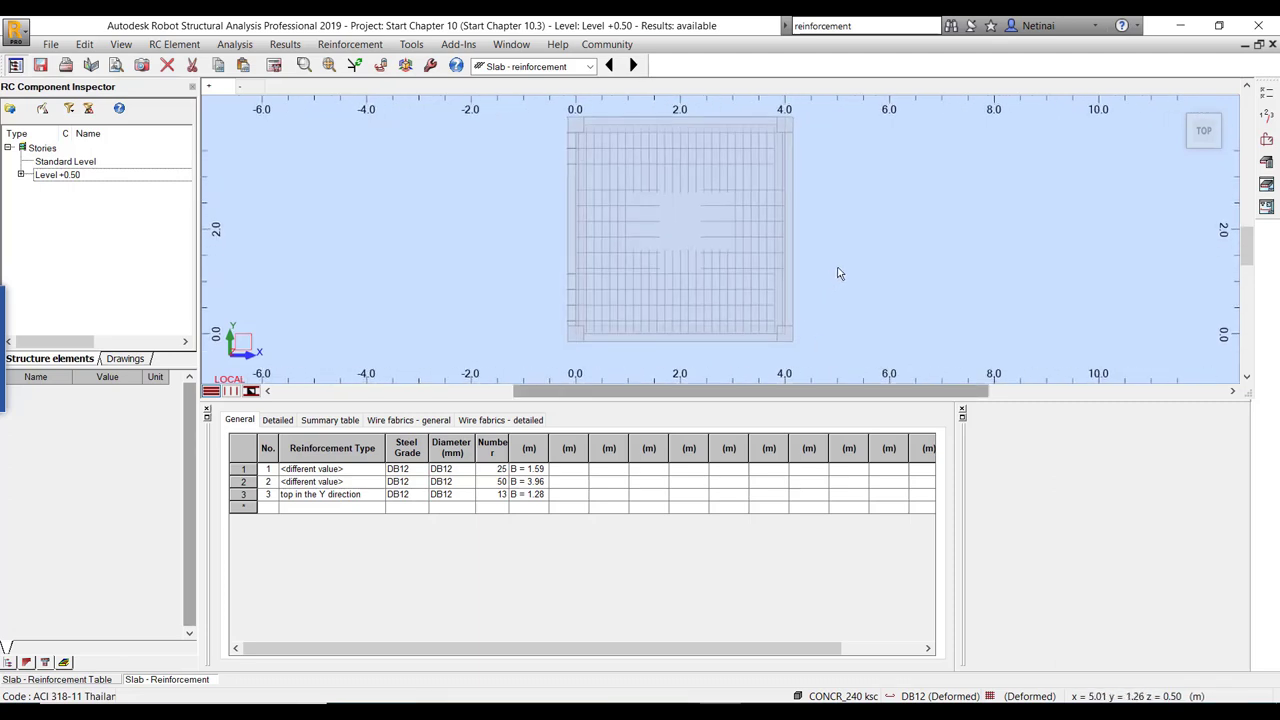
{"action": "middle_click_drag", "start_coordinate": [494, 187], "coordinate": [432, 193]}
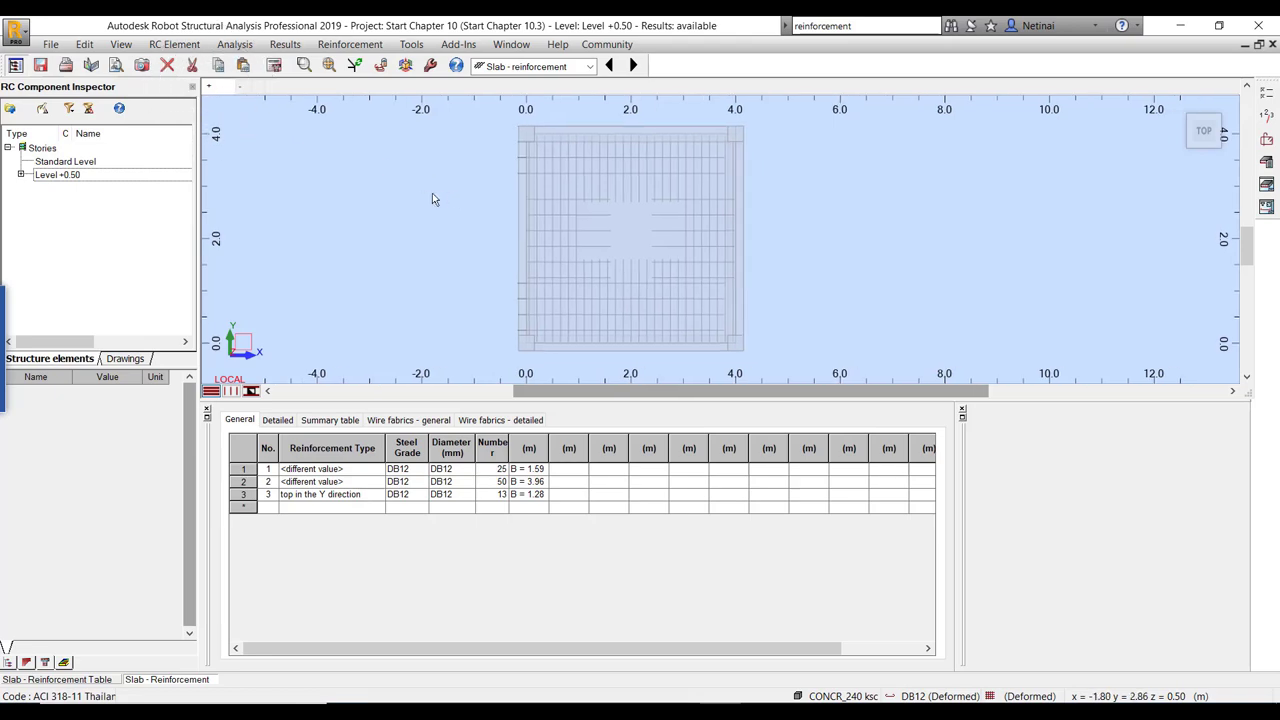
{"action": "scroll", "coordinate": [585, 170], "scroll_direction": "up", "scroll_amount": 2}
{"action": "scroll", "coordinate": [588, 174], "scroll_direction": "down", "scroll_amount": 2}
{"action": "scroll", "coordinate": [634, 206], "scroll_direction": "down", "scroll_amount": 2}
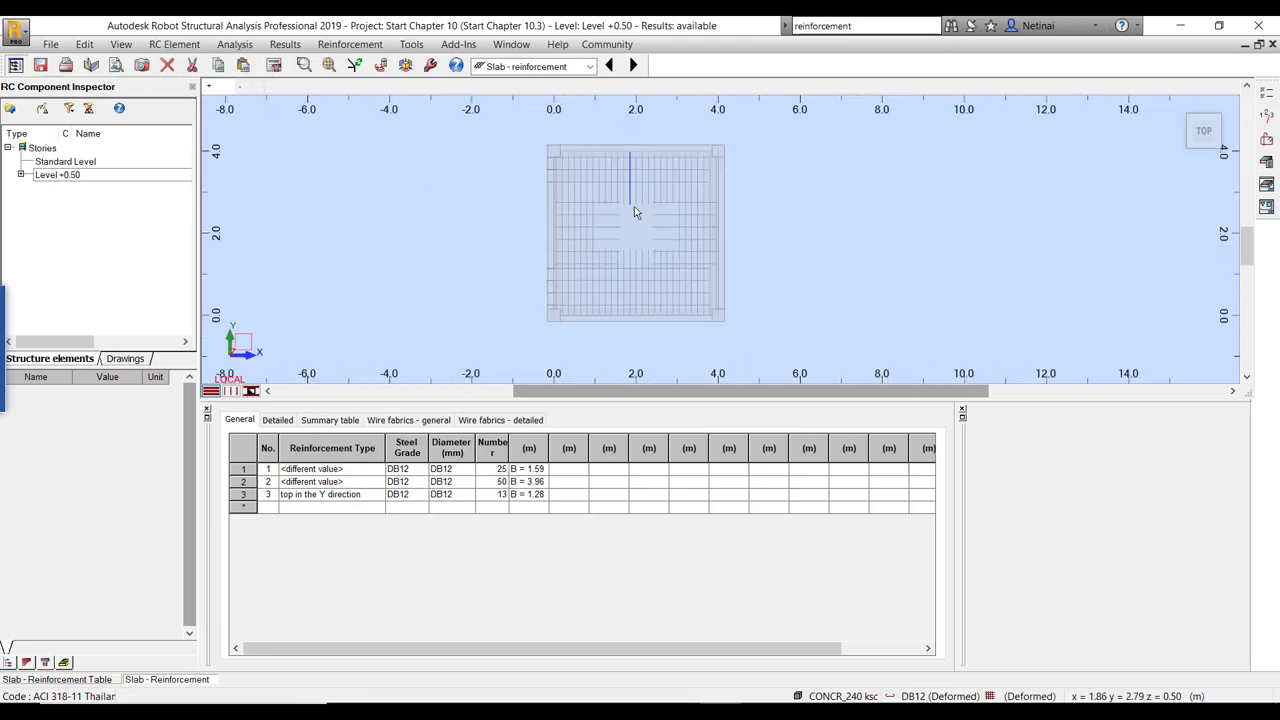
{"action": "mouse_move", "coordinate": [683, 259]}
{"action": "middle_mouse_down", "text": "shift"}
{"action": "mouse_move", "coordinate": [677, 281]}
{"action": "mouse_move", "coordinate": [694, 294]}
{"action": "mouse_move", "coordinate": [784, 233]}
{"action": "middle_mouse_up", "text": "shift"}
{"action": "key", "text": "ctrl+alt+3"}
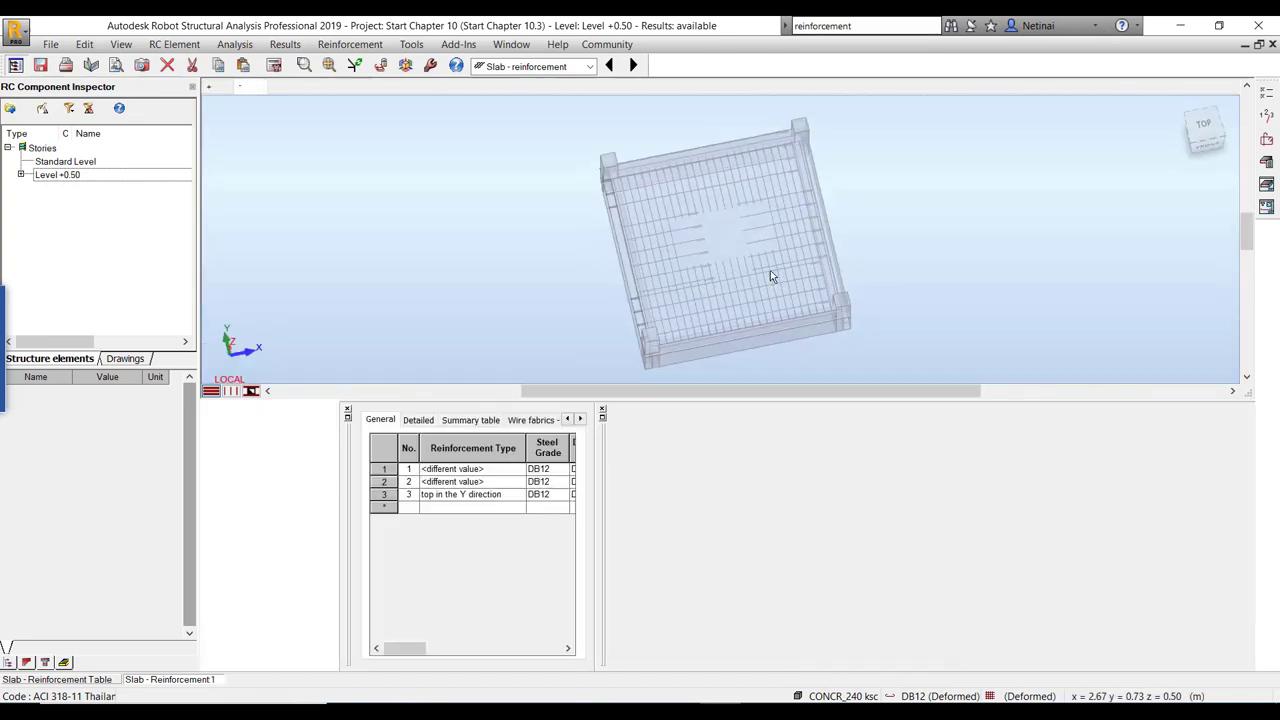
- Show both top and bottom reinforcement in the 3D slab view
{"action": "scroll", "coordinate": [820, 314], "scroll_direction": "up", "scroll_amount": 3}
{"action": "middle_click_drag", "start_coordinate": [820, 314], "coordinate": [832, 279], "text": "shift"}
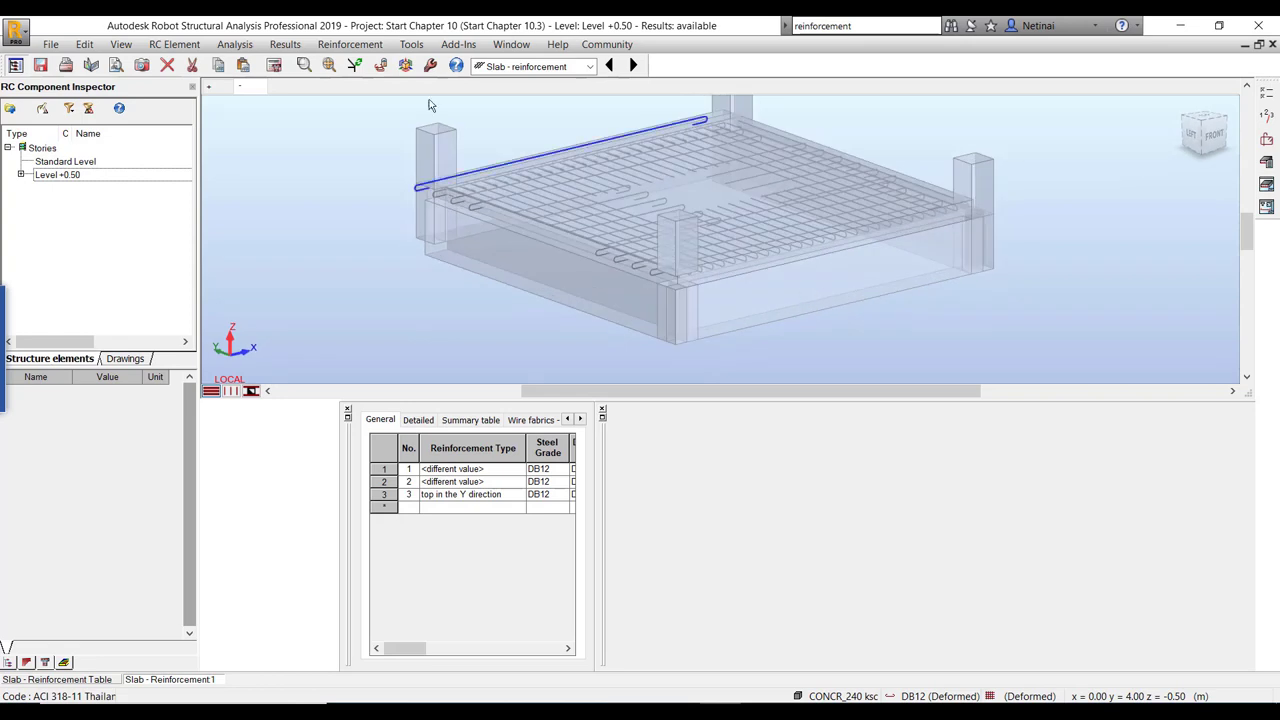
{"action": "left_click", "coordinate": [349, 44]}
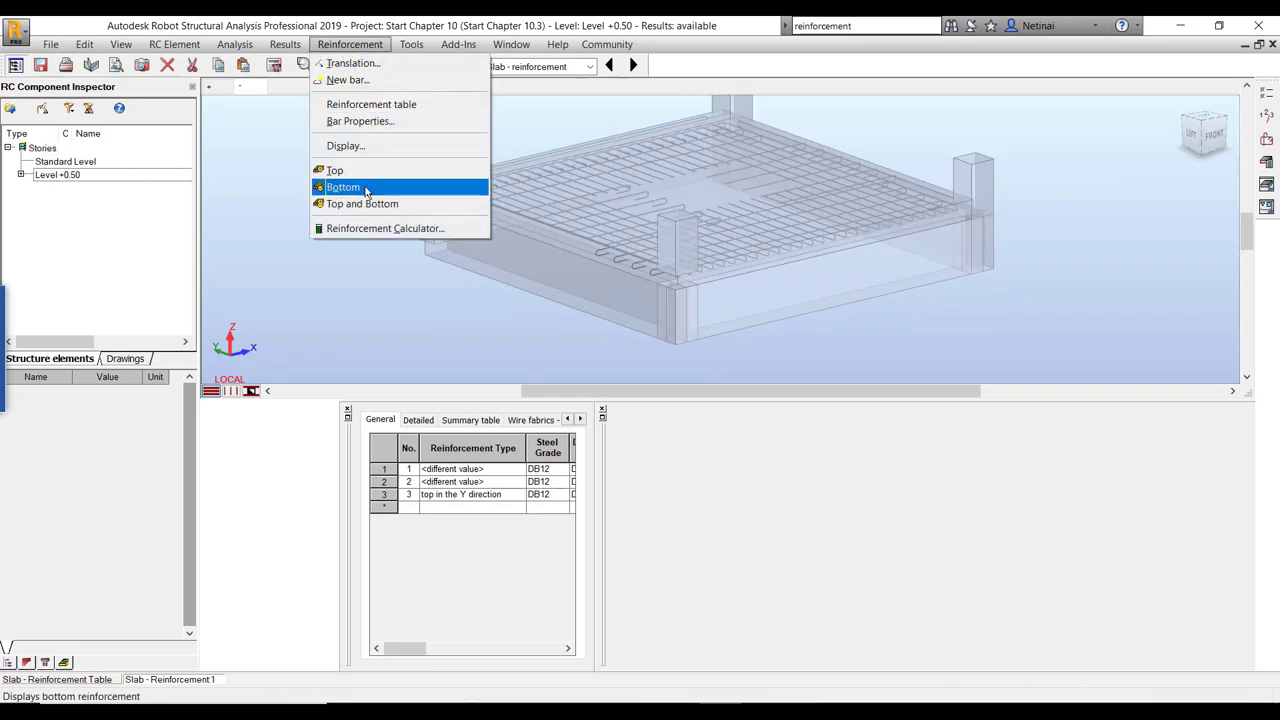
{"action": "left_click", "coordinate": [339, 206]}
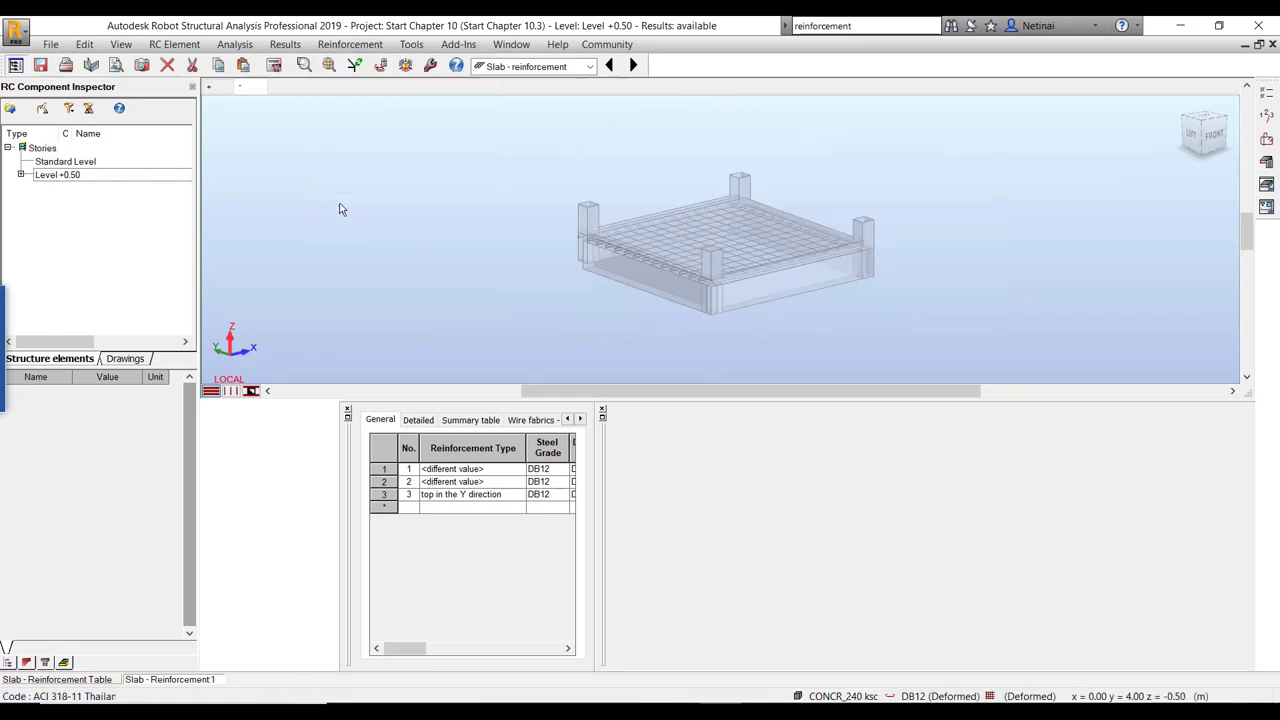
{"action": "scroll", "coordinate": [652, 238], "scroll_direction": "up", "scroll_amount": 3}
{"action": "scroll", "coordinate": [800, 280], "scroll_direction": "up", "scroll_amount": 2}
{"action": "mouse_move", "coordinate": [934, 318]}
{"action": "middle_mouse_down", "text": "shift"}
{"action": "mouse_move", "coordinate": [807, 270]}
{"action": "mouse_move", "coordinate": [871, 300]}
{"action": "middle_mouse_up", "text": "shift"}
- List bar set 2's DB12 bars individually in the Detailed reinforcement table
{"action": "left_click", "coordinate": [645, 235]}
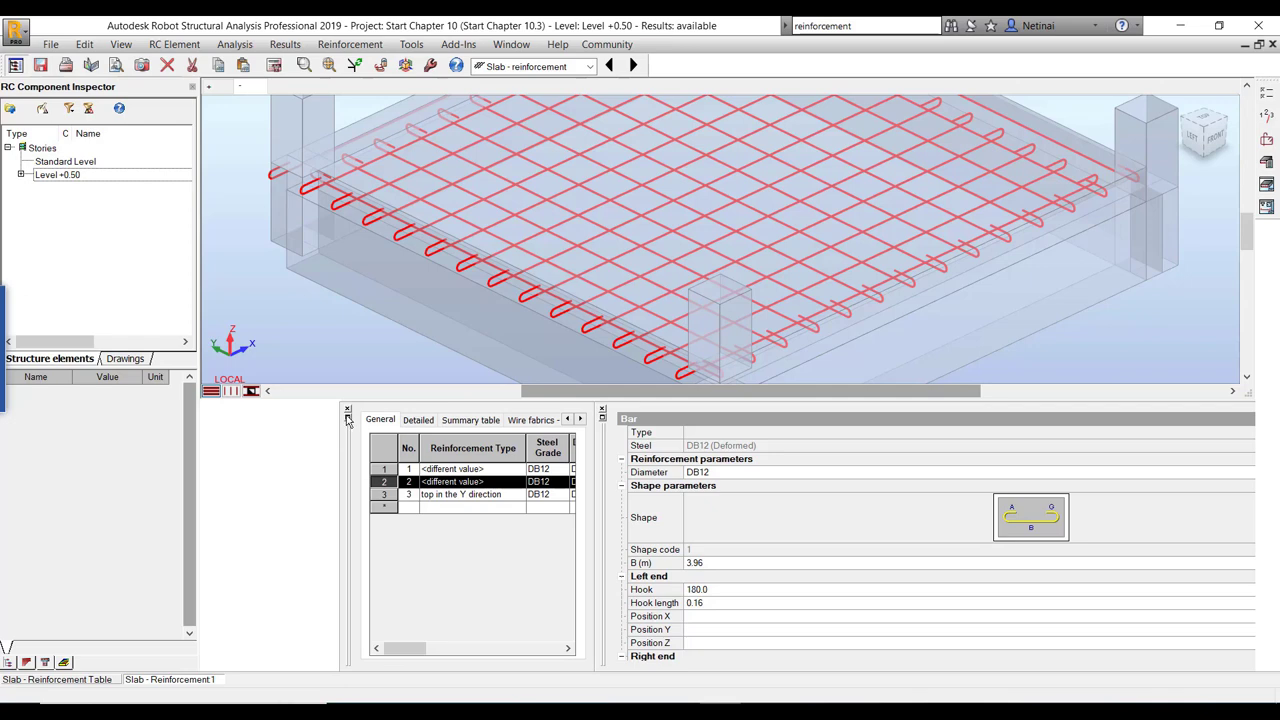
{"action": "left_click", "coordinate": [416, 421]}
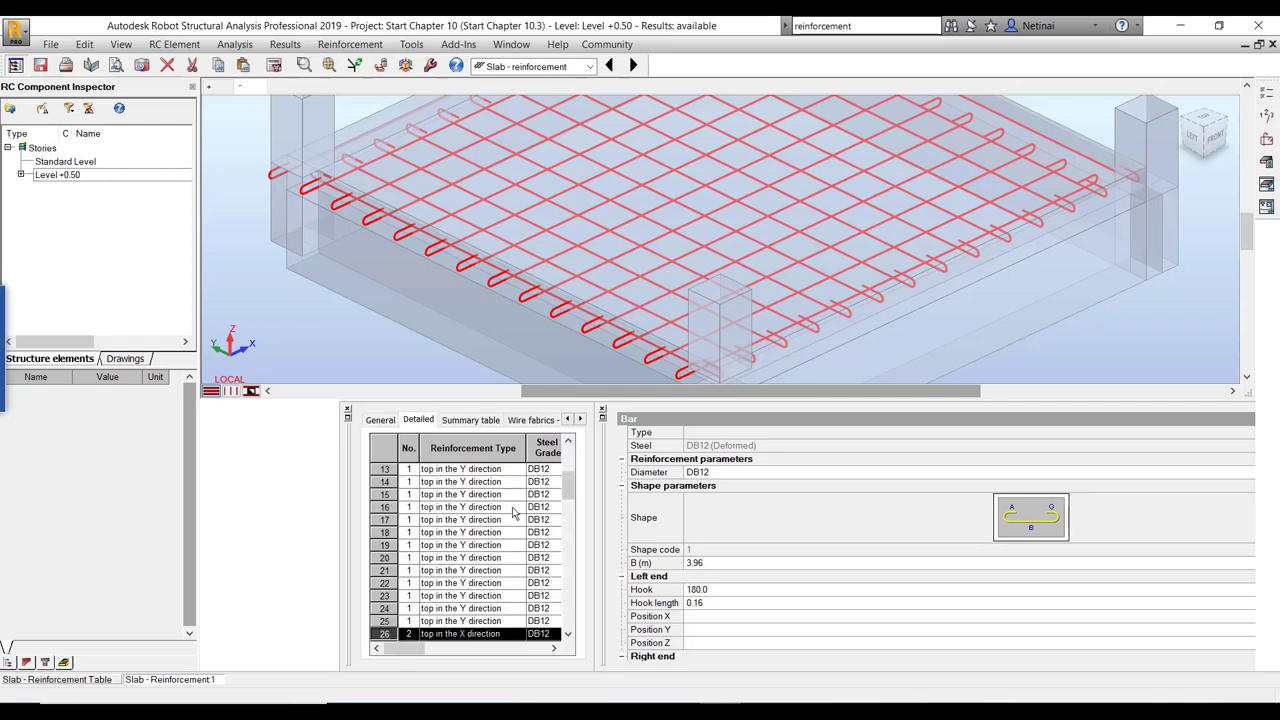
{"action": "left_click_drag", "start_coordinate": [568, 486], "coordinate": [570, 512]}
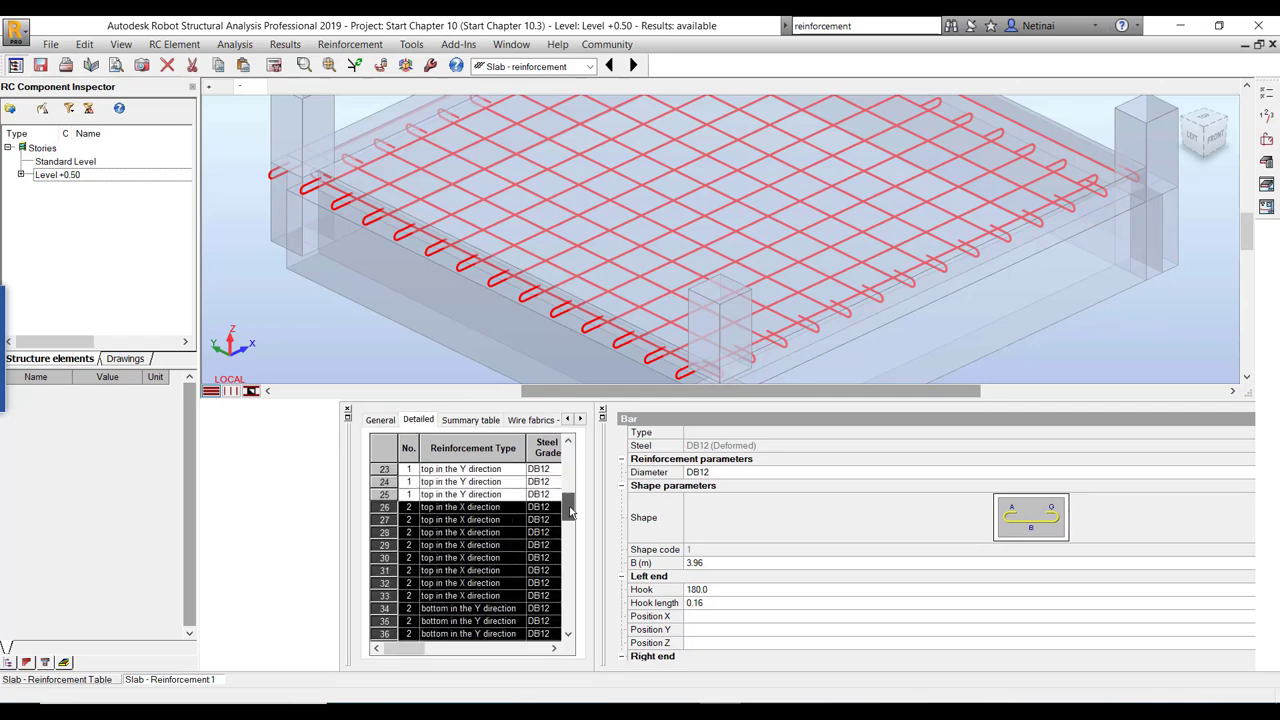
{"action": "left_click", "coordinate": [468, 266]}
{"action": "scroll", "coordinate": [658, 286], "scroll_direction": "down", "scroll_amount": 3}
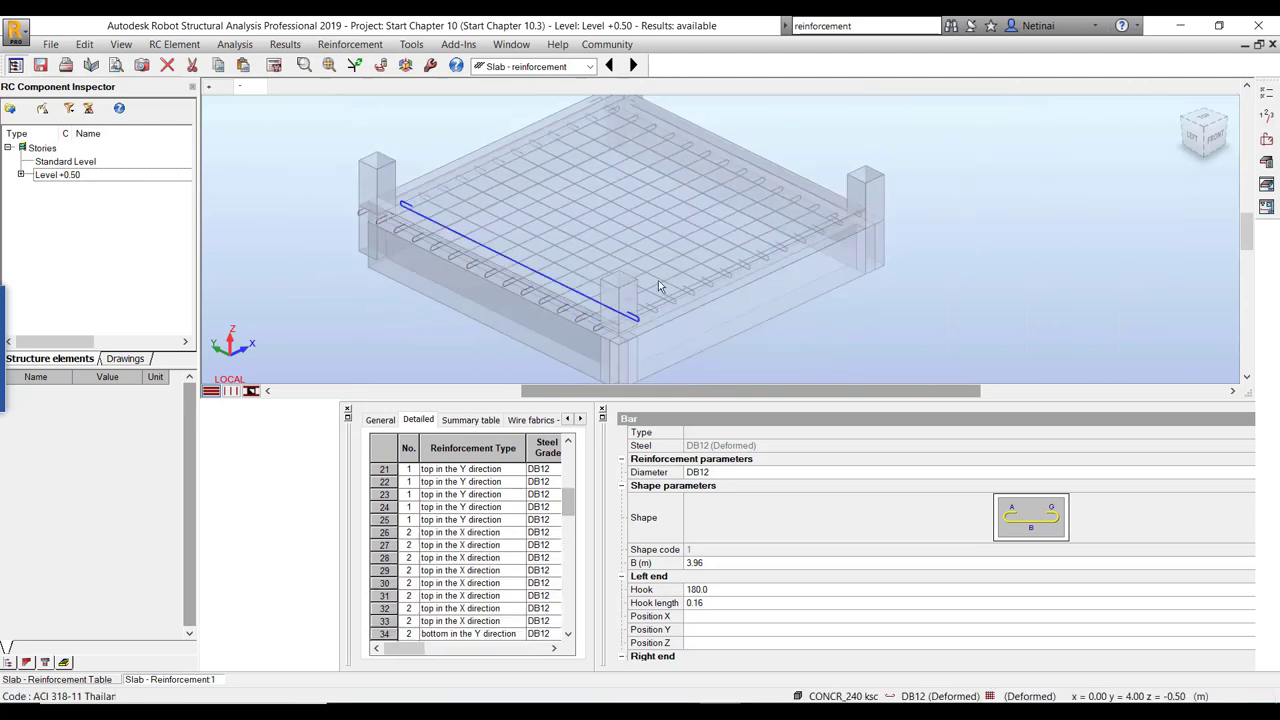
{"action": "key", "text": "Escape"}
{"action": "middle_click_drag", "start_coordinate": [903, 294], "coordinate": [976, 300]}
{"action": "middle_click_drag", "start_coordinate": [942, 288], "coordinate": [958, 300], "text": "shift"}
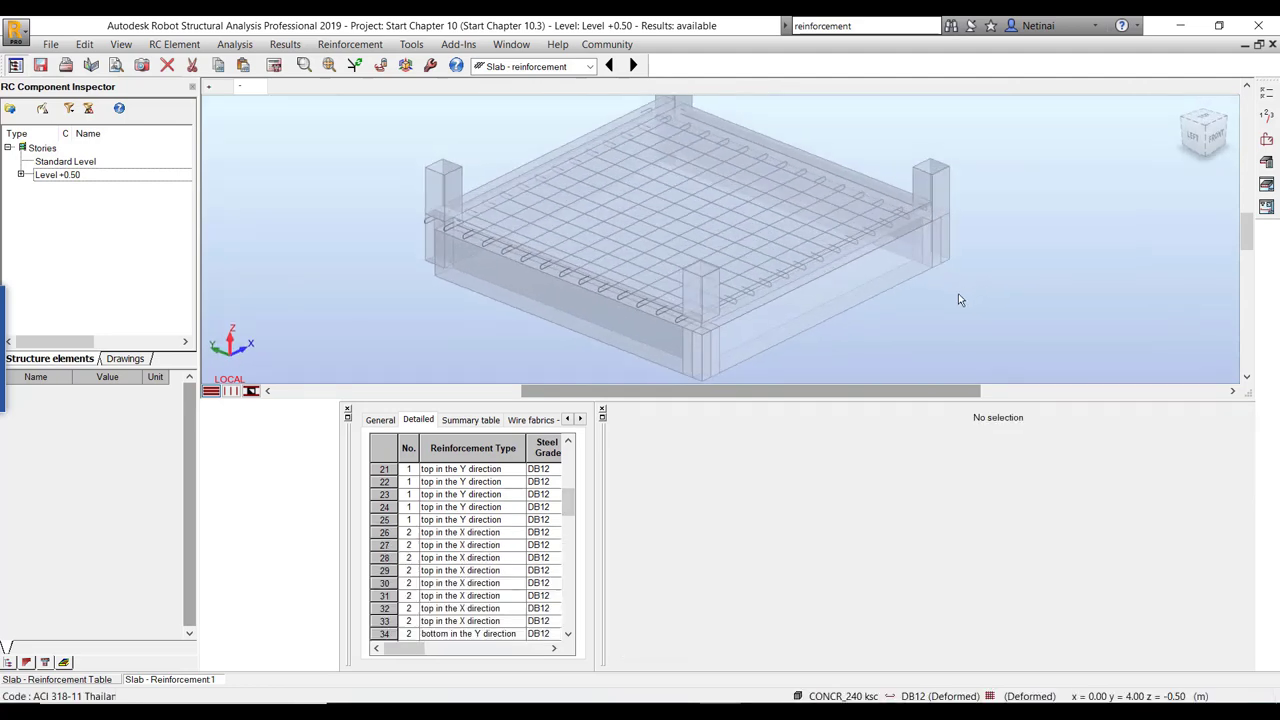
- Open Plate59's final drawings and page through bottom, top reinforcement and quantity survey sheets
{"action": "left_click", "coordinate": [1268, 187]}
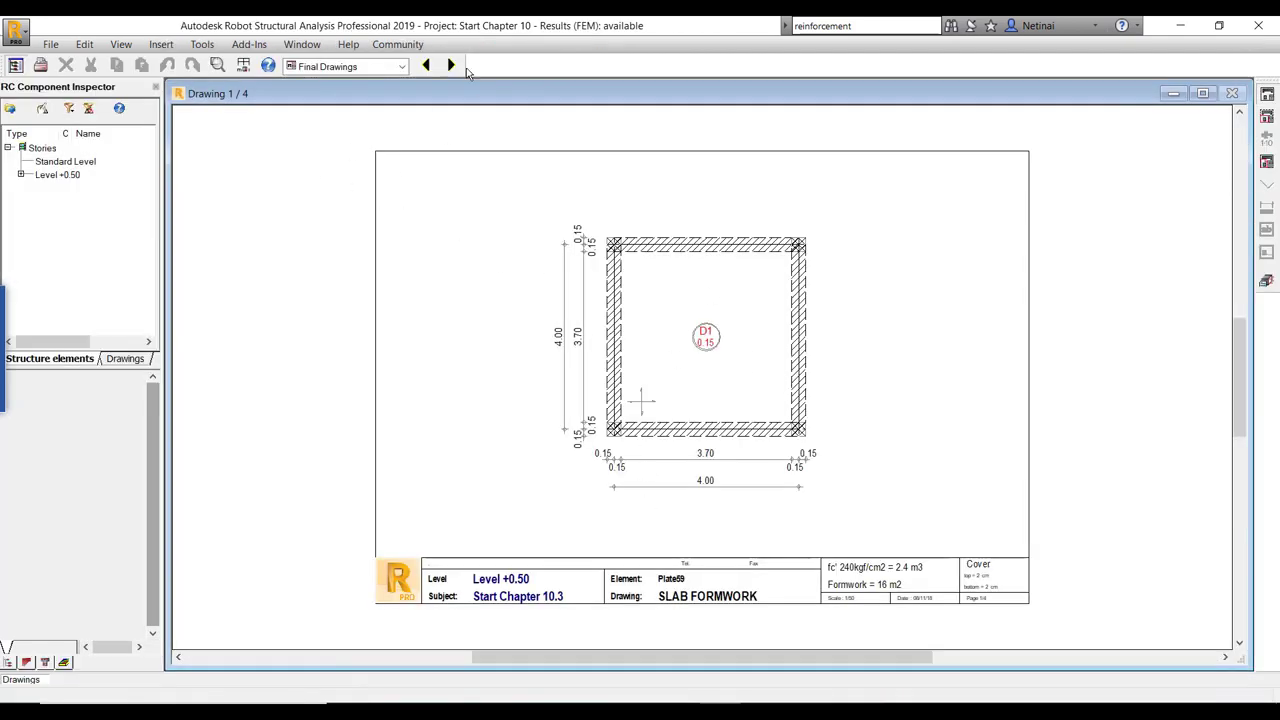
{"action": "left_click", "coordinate": [451, 65]}
{"action": "scroll", "coordinate": [658, 197], "scroll_direction": "up", "scroll_amount": 3}
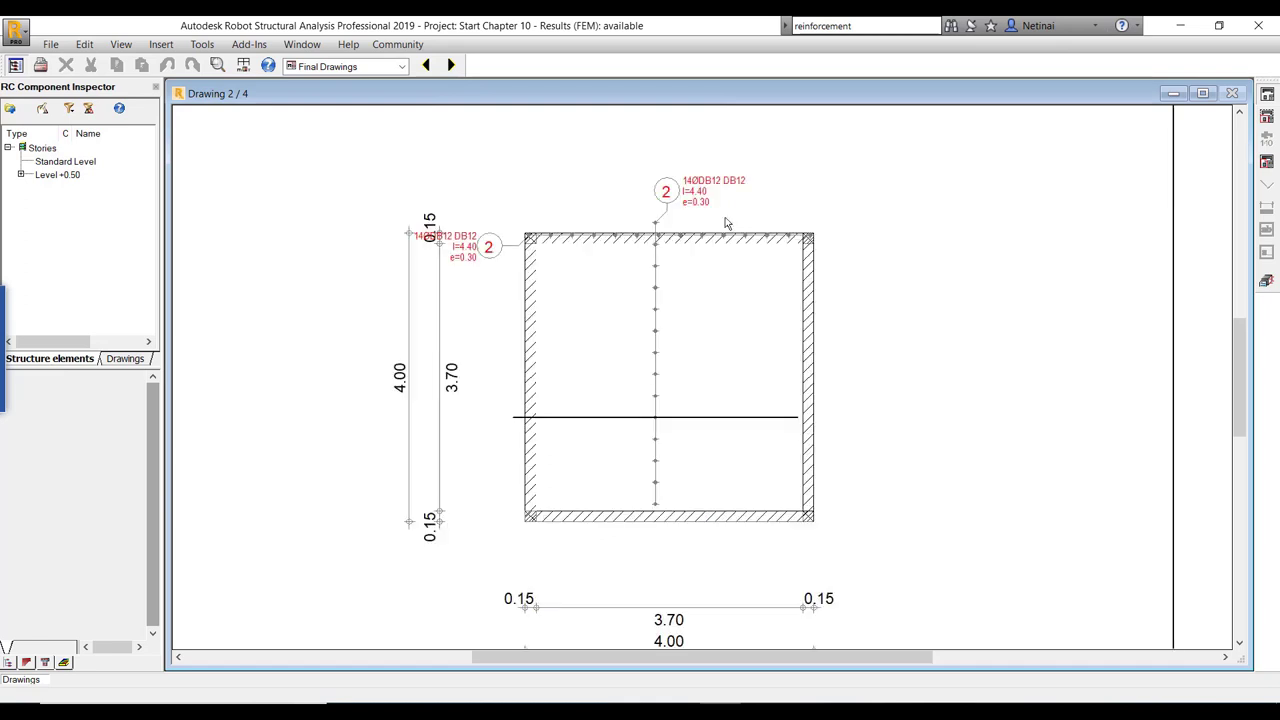
{"action": "scroll", "coordinate": [700, 199], "scroll_direction": "up", "scroll_amount": 1}
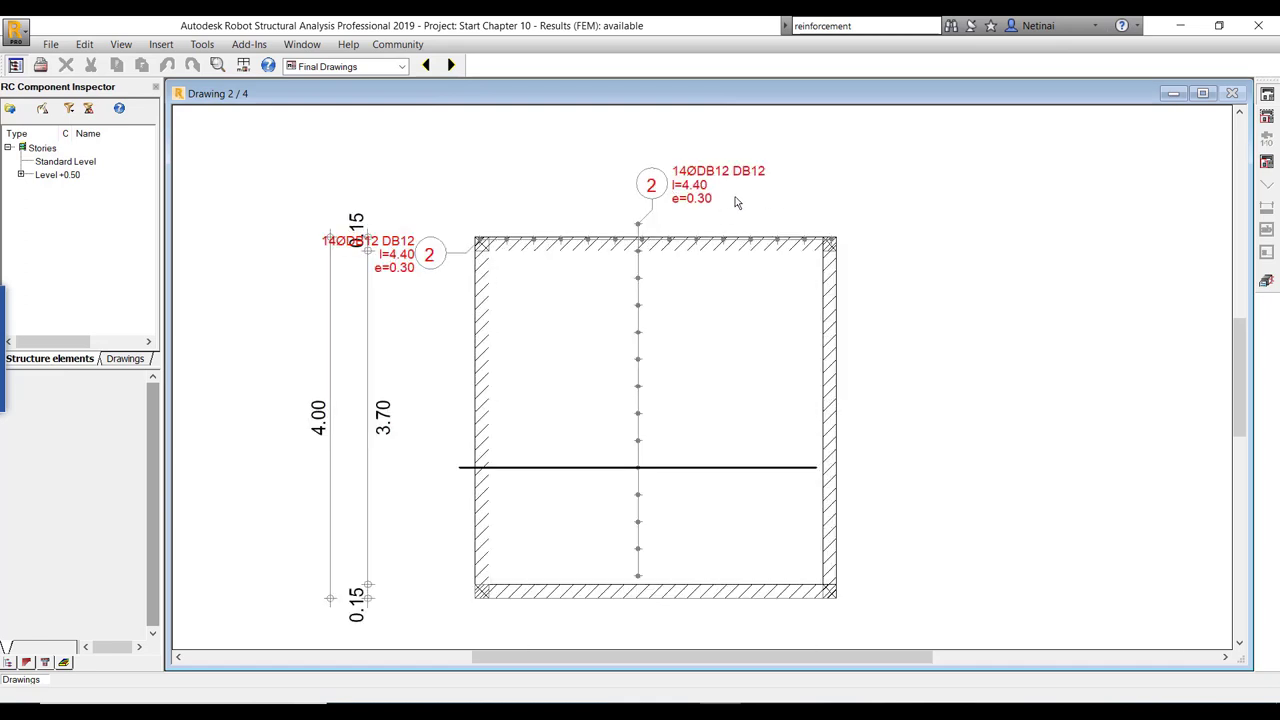
{"action": "scroll", "coordinate": [734, 213], "scroll_direction": "down", "scroll_amount": 1}
{"action": "left_click", "coordinate": [452, 65]}
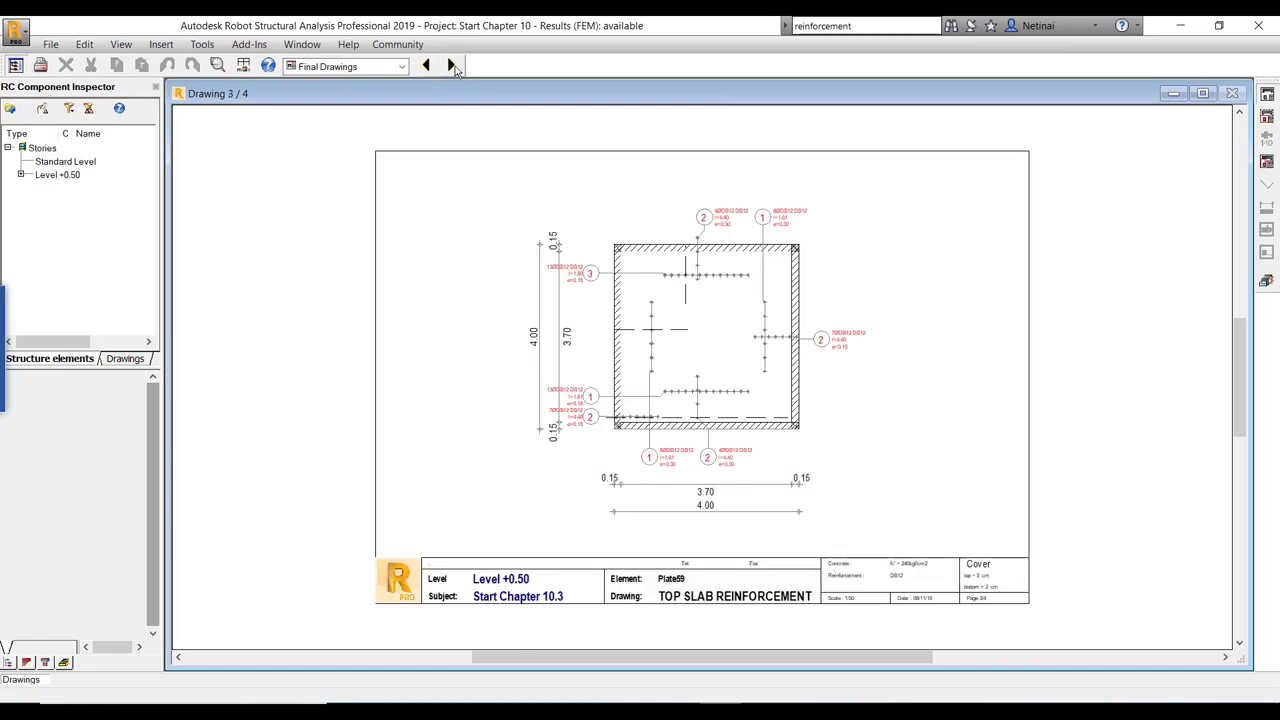
{"action": "scroll", "coordinate": [760, 257], "scroll_direction": "up", "scroll_amount": 1}
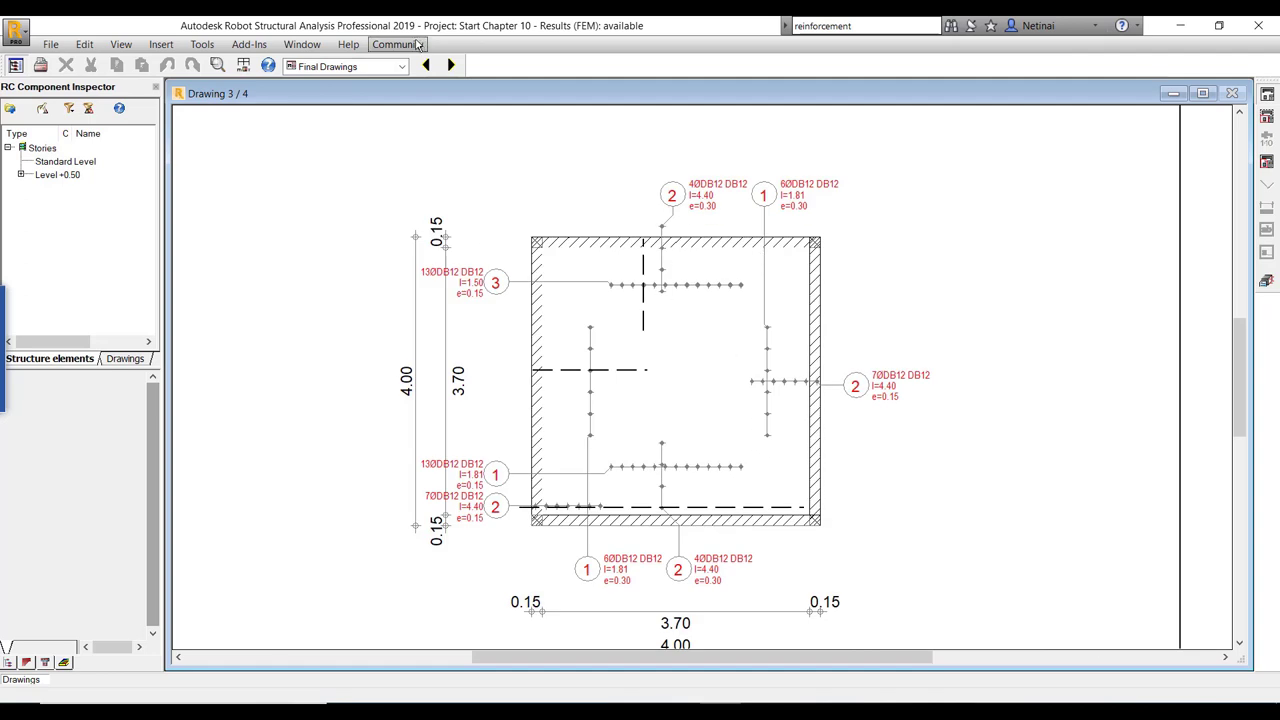
{"action": "left_click", "coordinate": [450, 65]}
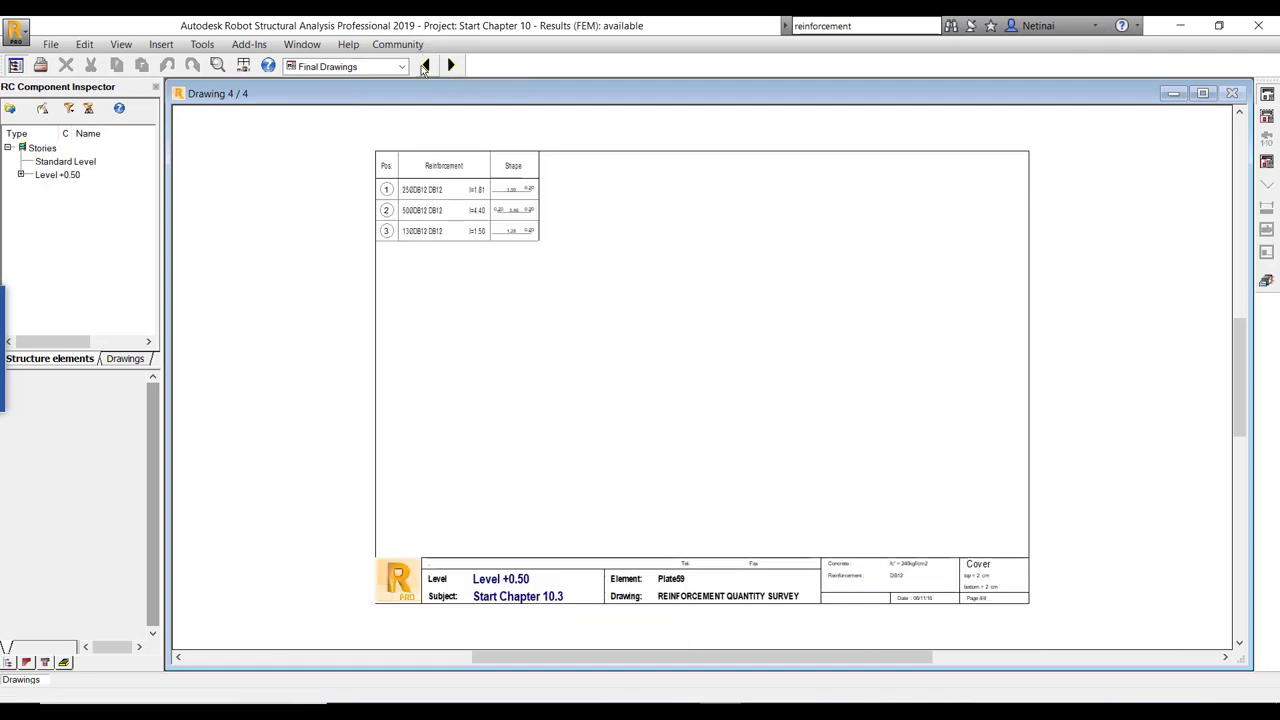
- Page back through the drawings to finish on the bottom slab reinforcement sheet (2/4)
{"action": "left_click", "coordinate": [426, 65]}
{"action": "left_click", "coordinate": [426, 65]}
{"action": "left_click", "coordinate": [426, 65]}
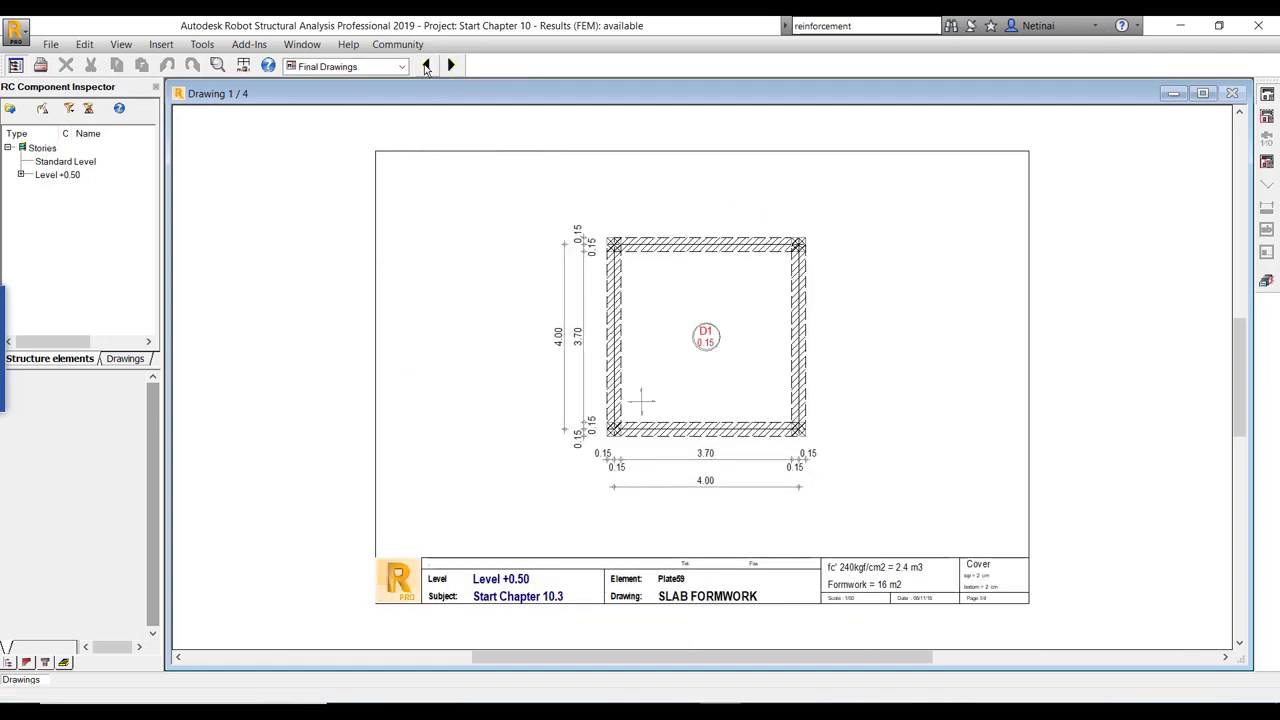
{"action": "left_click", "coordinate": [426, 66]}
{"action": "left_click", "coordinate": [427, 67]}
{"action": "left_click", "coordinate": [426, 65]}
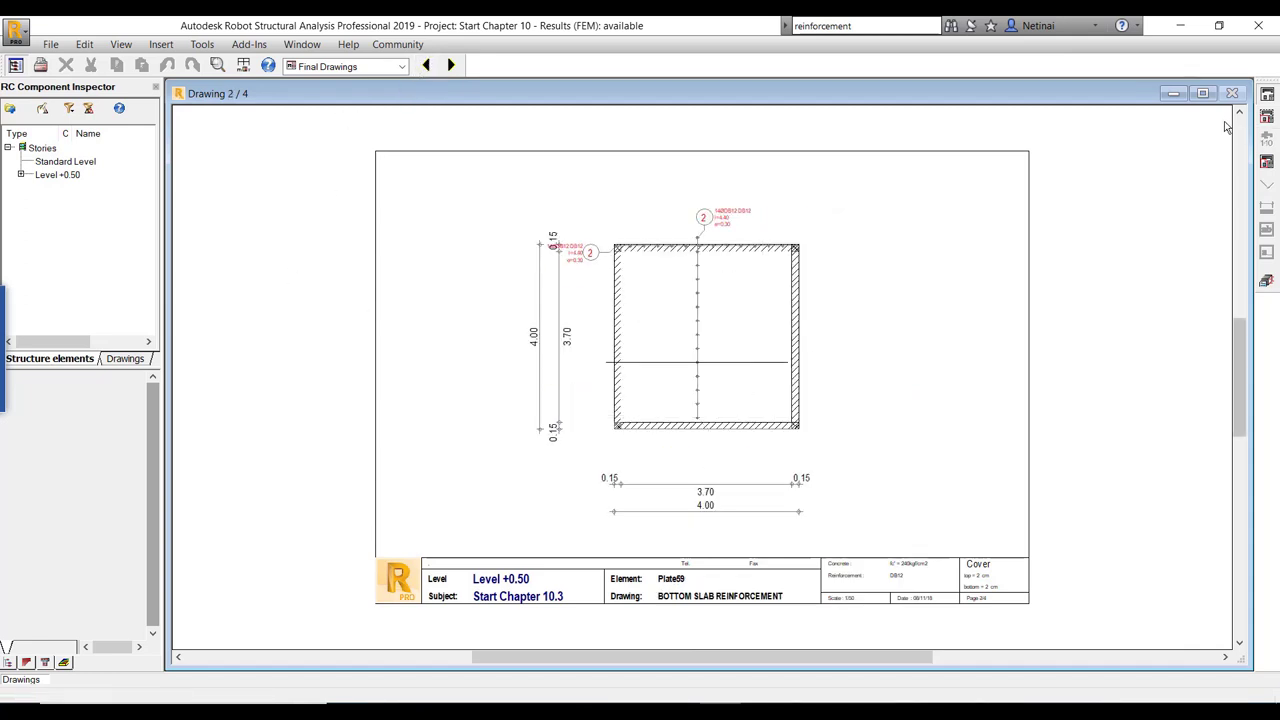
{"action": "left_click", "coordinate": [400, 66]}
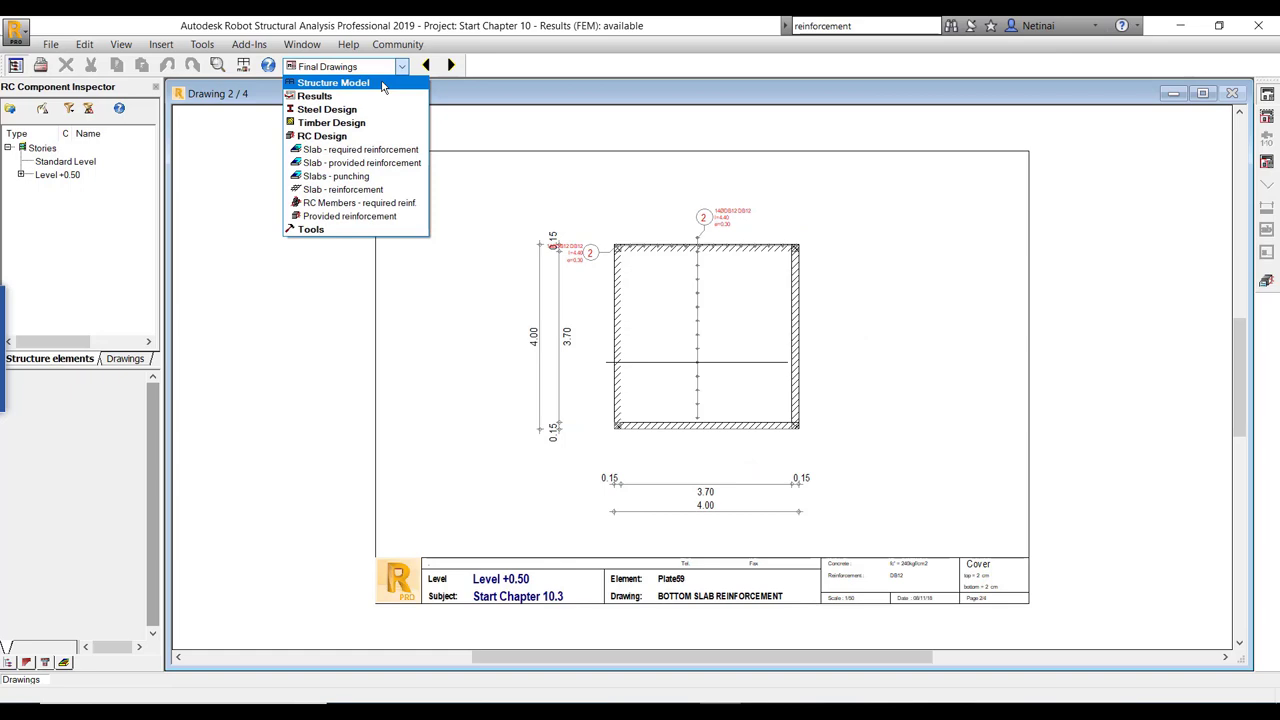
- Back in the Slab - reinforcement layout, display only Plate59's top reinforcement bars and orbit toward a front view
{"action": "left_click", "coordinate": [370, 189]}
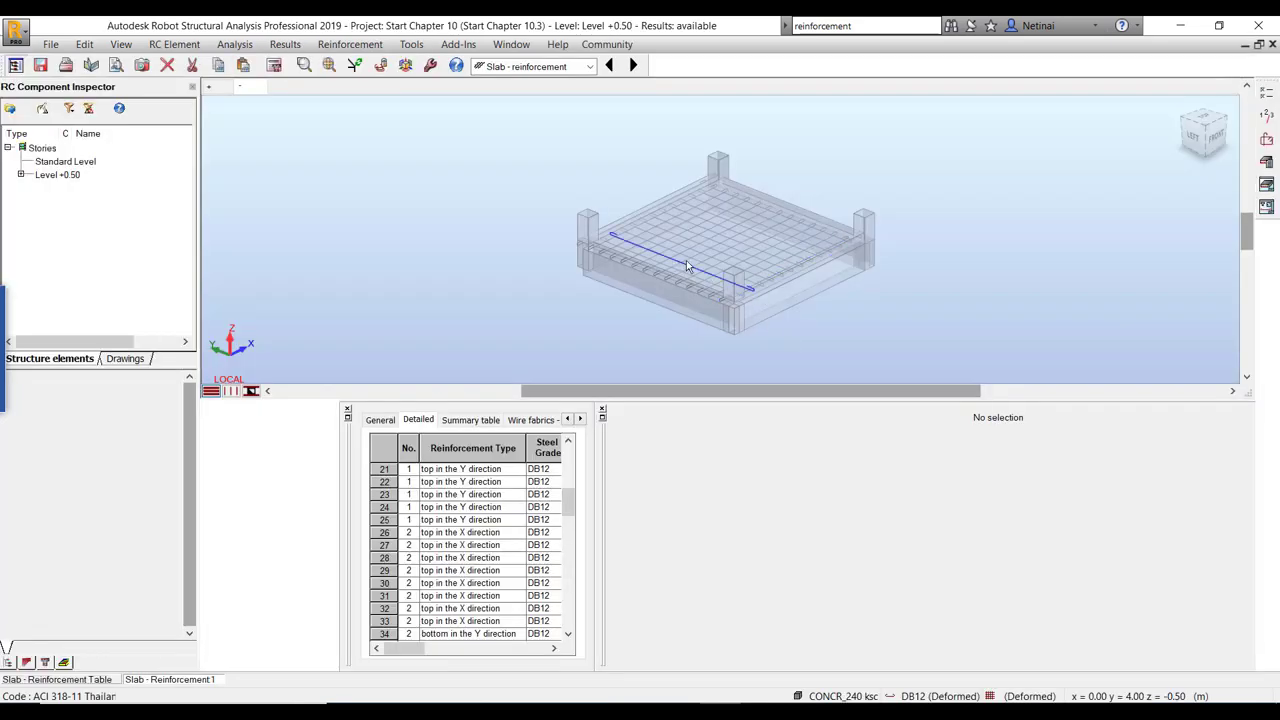
{"action": "scroll", "coordinate": [686, 260], "scroll_direction": "up", "scroll_amount": 3}
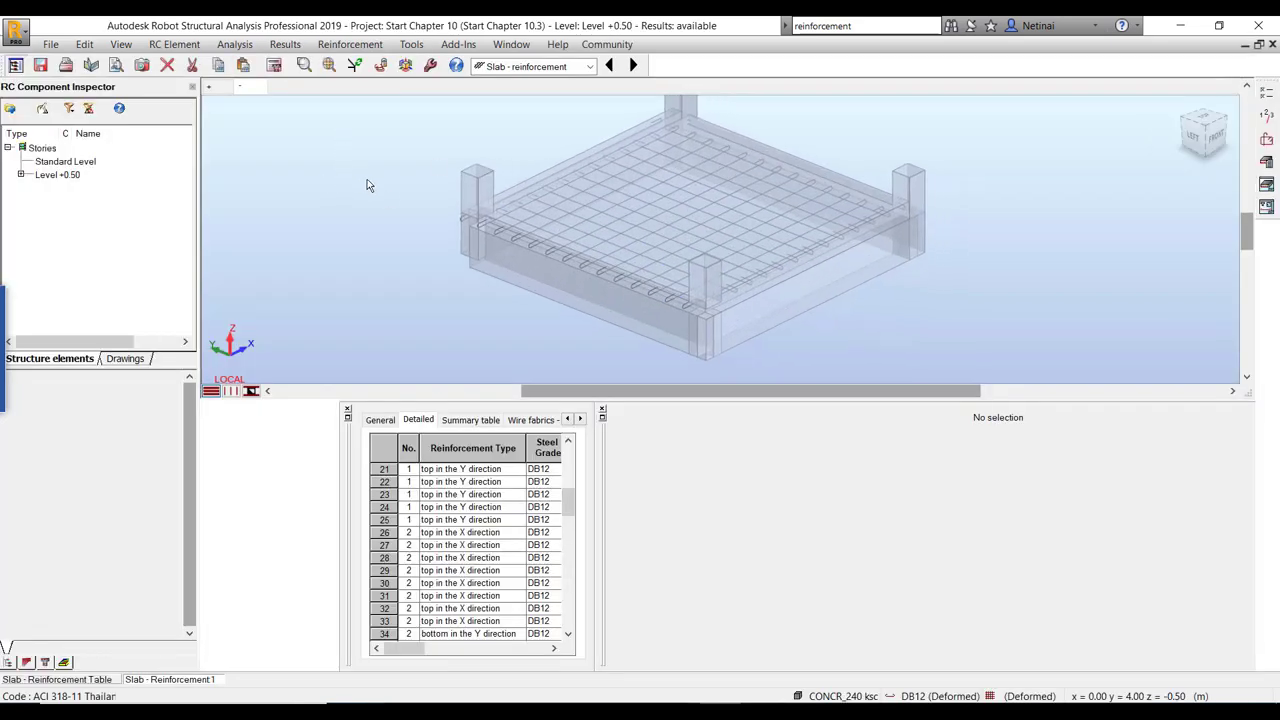
{"action": "left_click", "coordinate": [326, 50]}
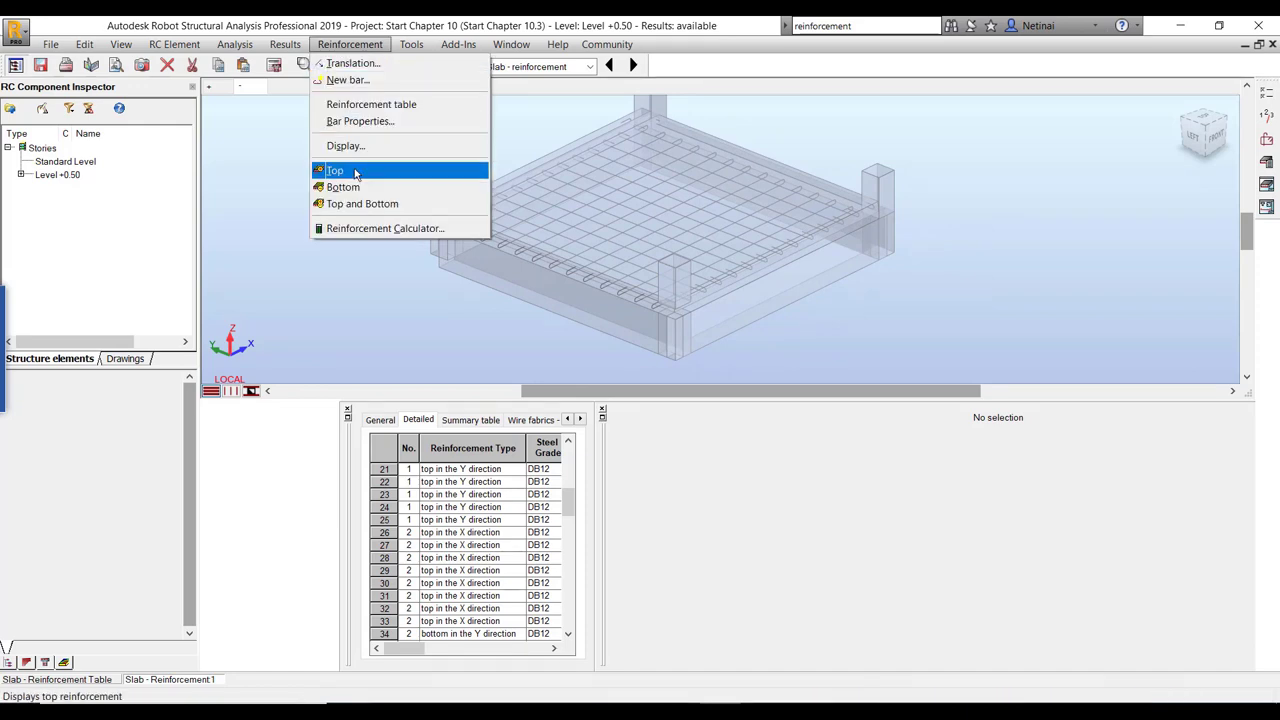
{"action": "left_click", "coordinate": [345, 204]}
{"action": "scroll", "coordinate": [690, 291], "scroll_direction": "up", "scroll_amount": 3}
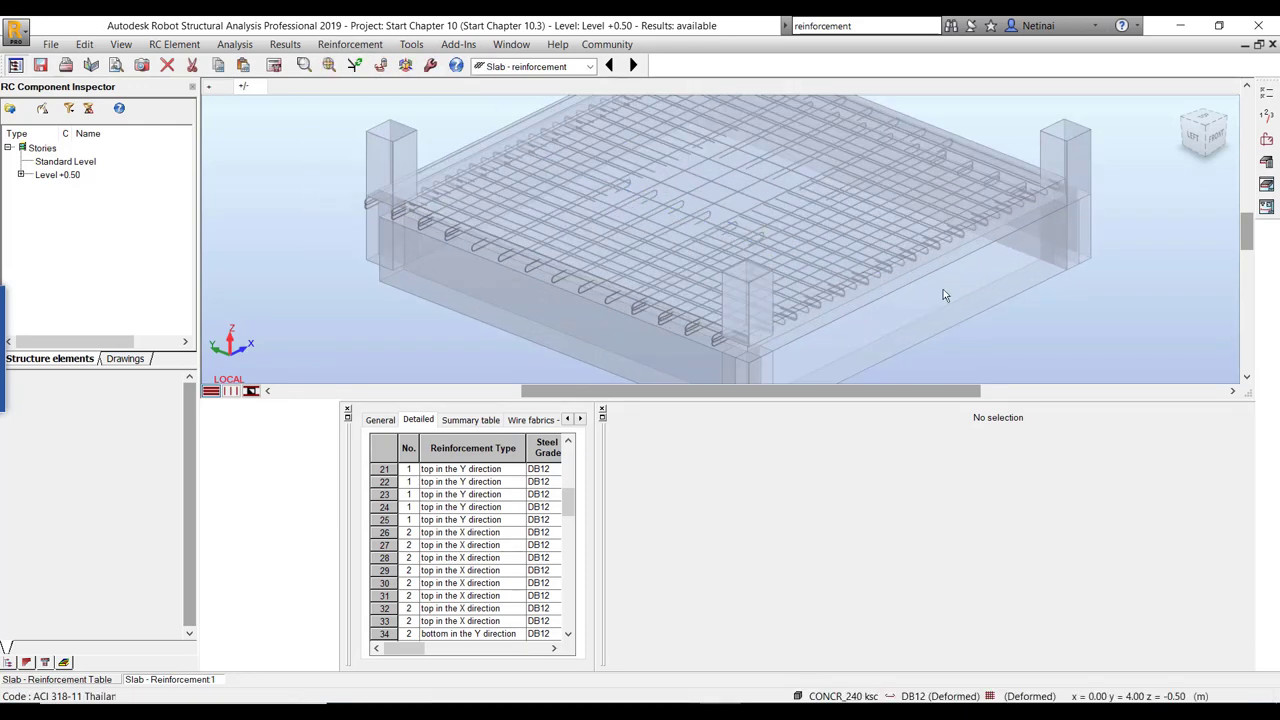
{"action": "mouse_move", "coordinate": [943, 289]}
{"action": "middle_mouse_down", "text": "shift"}
{"action": "mouse_move", "coordinate": [872, 279]}
{"action": "mouse_move", "coordinate": [1017, 283]}
{"action": "middle_mouse_up", "text": "shift"}
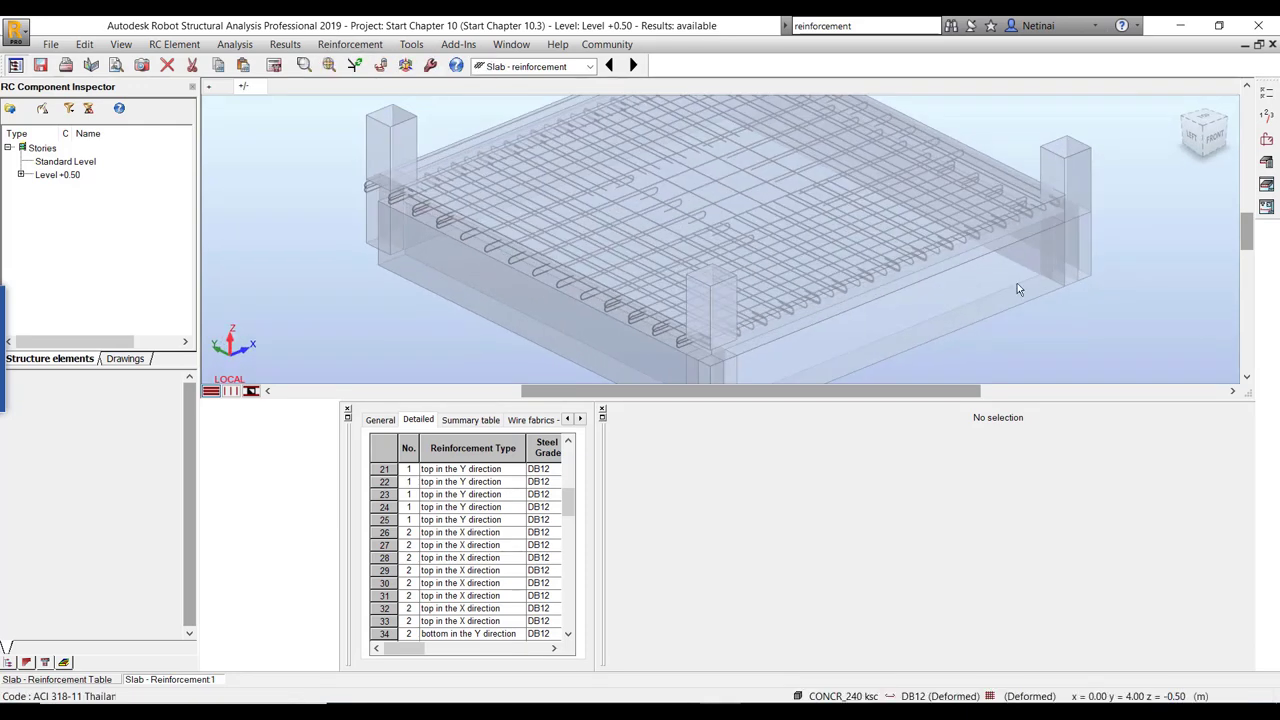